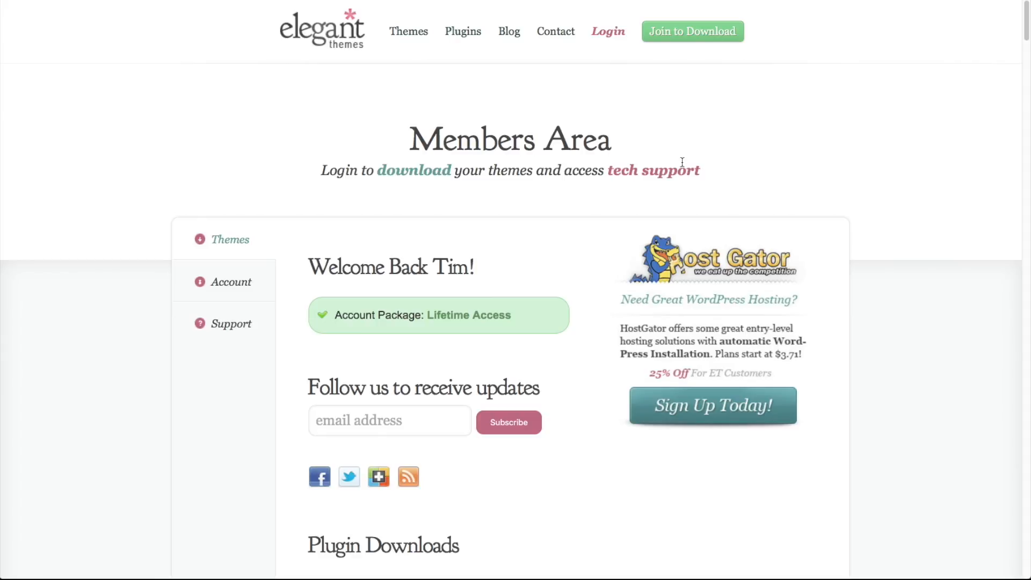
Download the Divi theme package from the theme downloads in the Elegant Themes members area.
scroll(296, 150, down, 10)
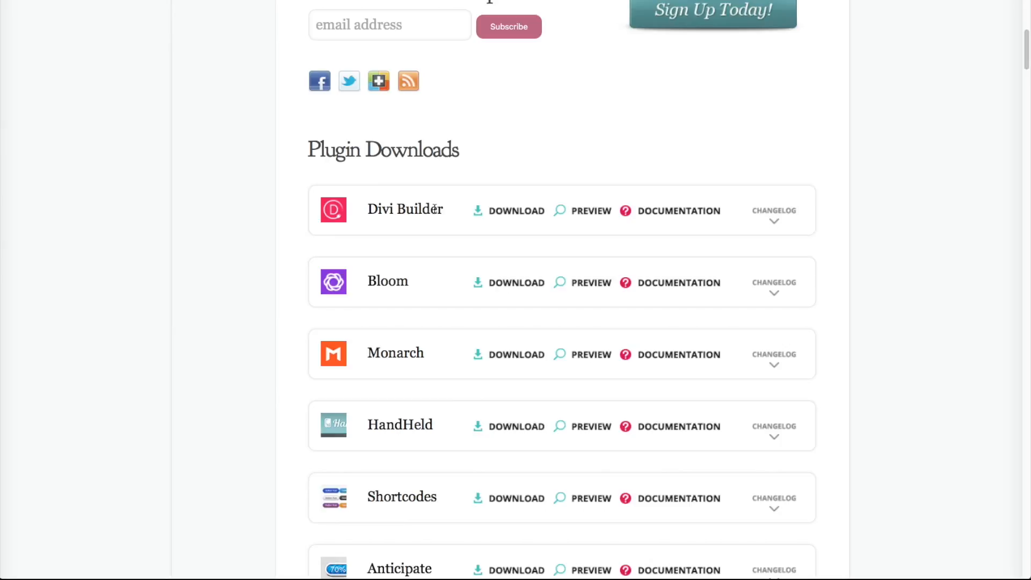
scroll(416, 199, down, 1)
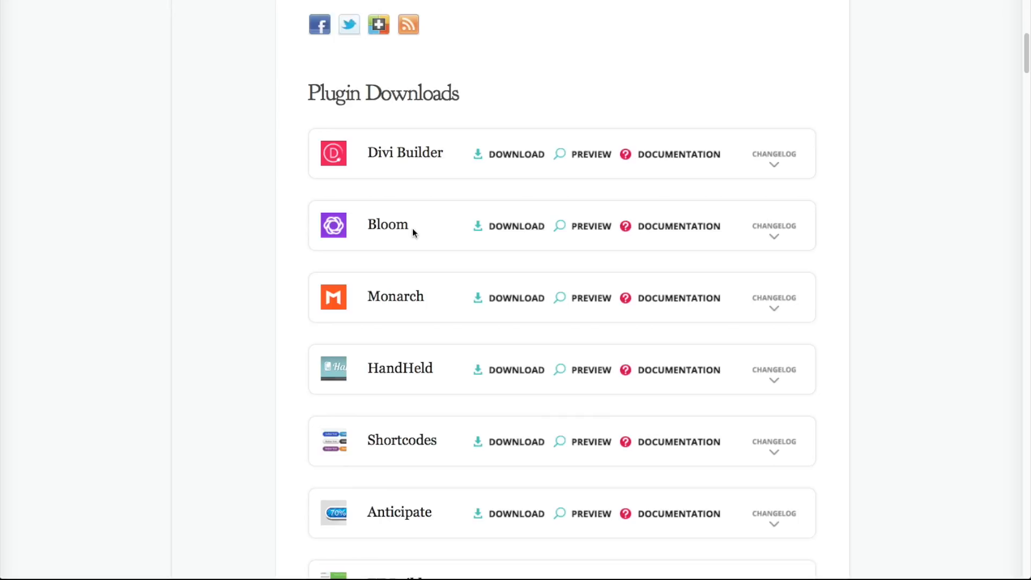
scroll(408, 230, down, 4)
scroll(405, 232, down, 6)
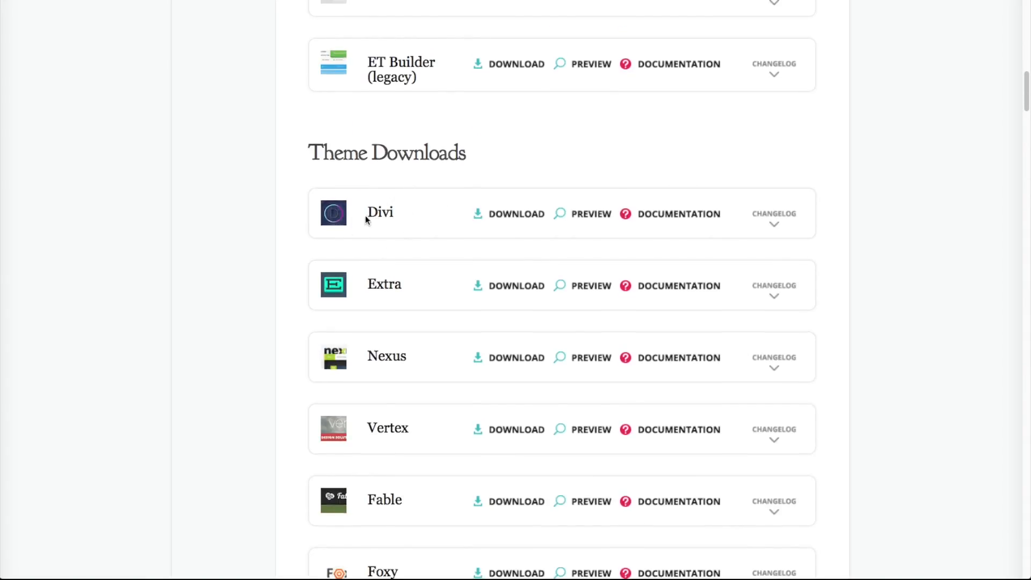
click(516, 212)
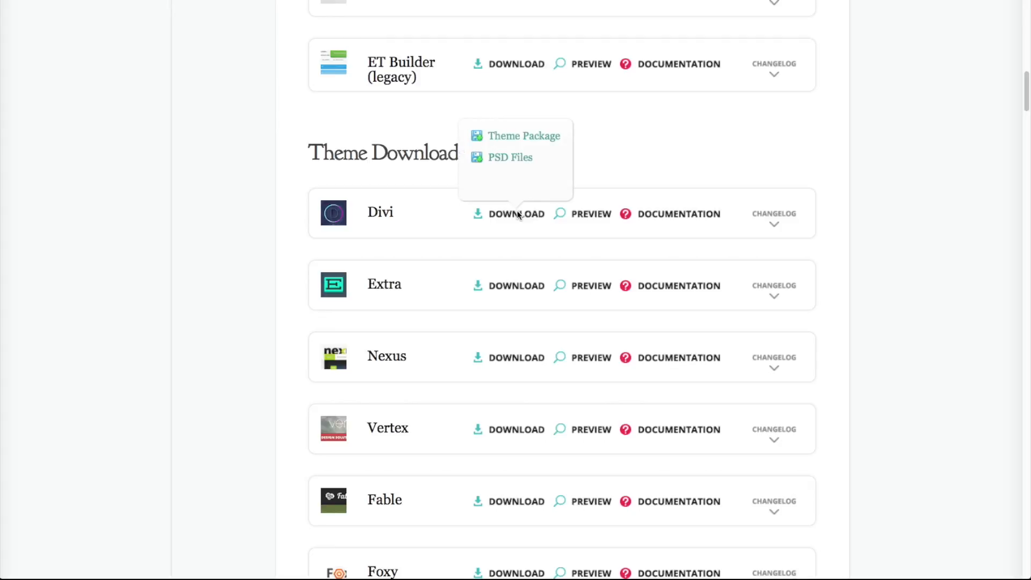
click(543, 138)
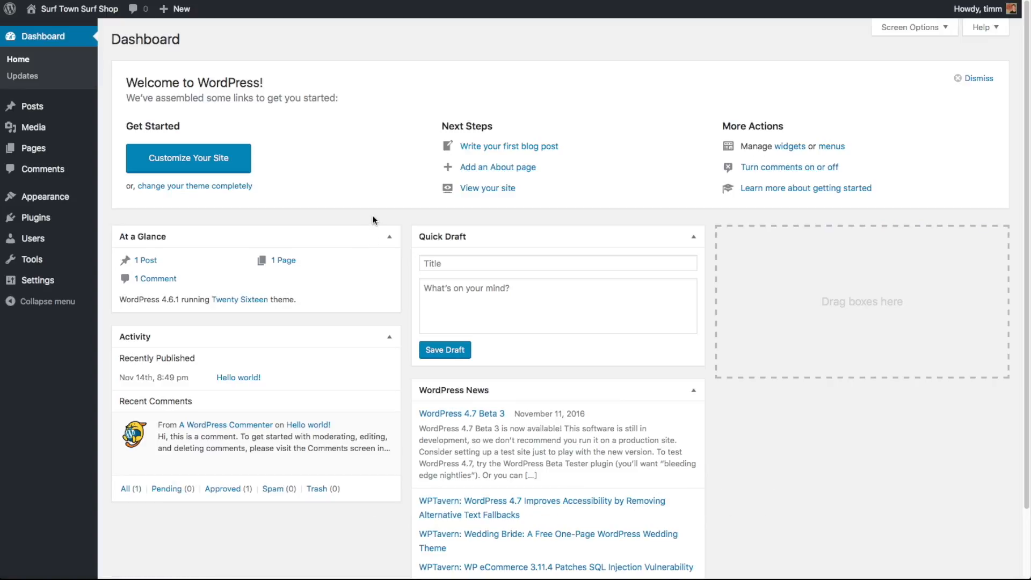
Switch to the WordPress admin, upload Divi.zip from the Plugins and Themes folder as a new theme and install it.
mouse_move(51, 196)
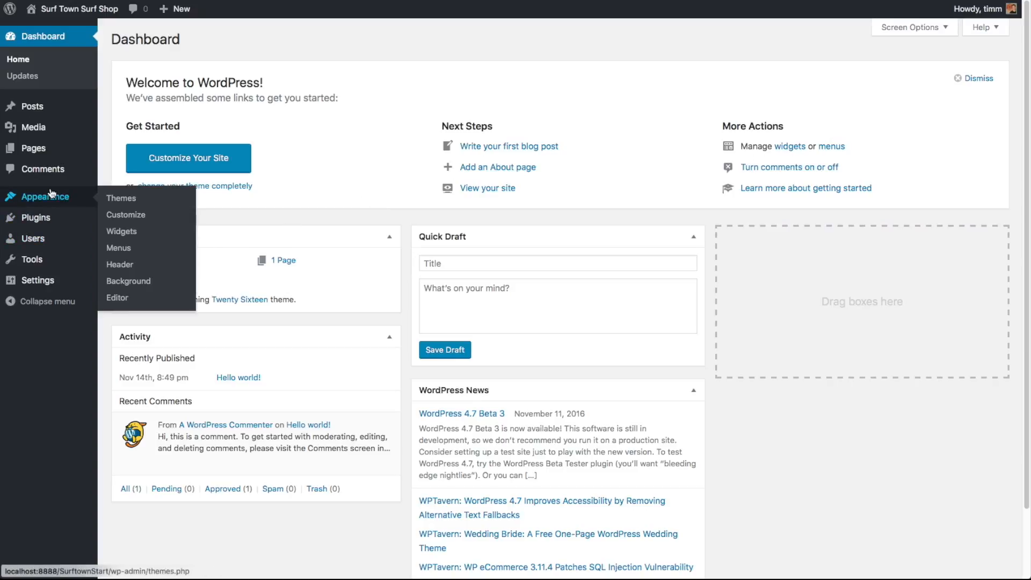
click(120, 198)
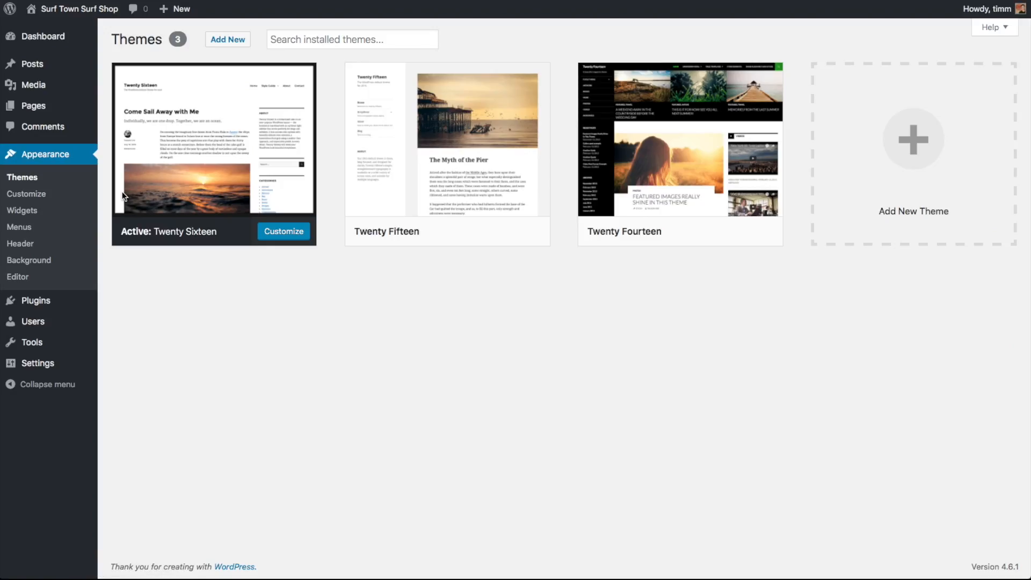
click(218, 39)
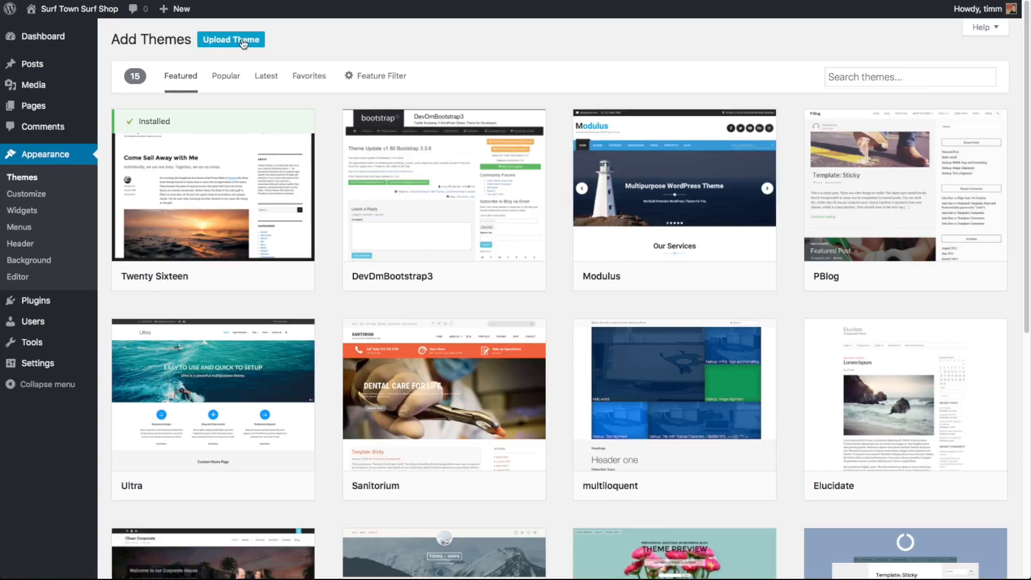
click(237, 42)
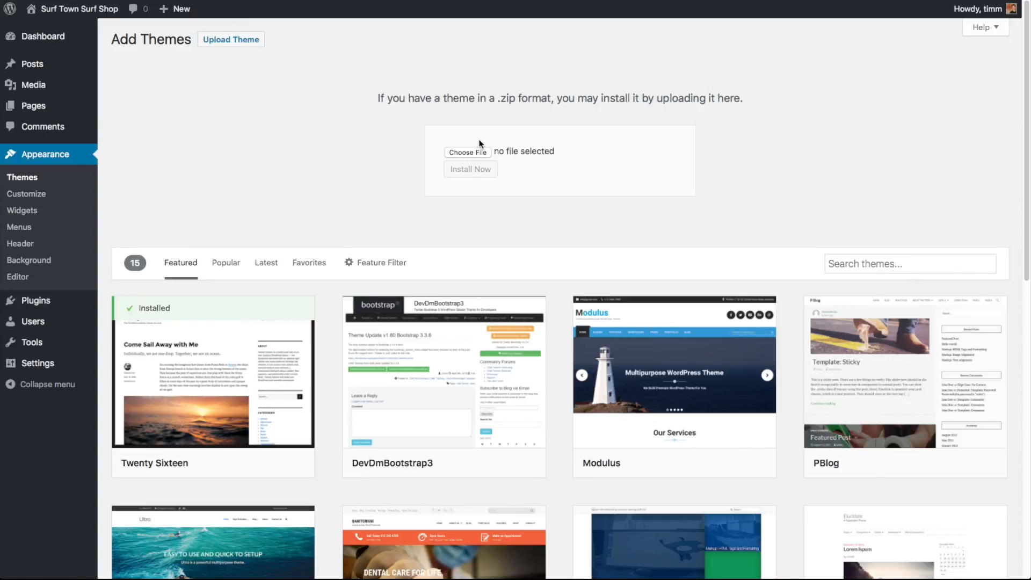
click(468, 152)
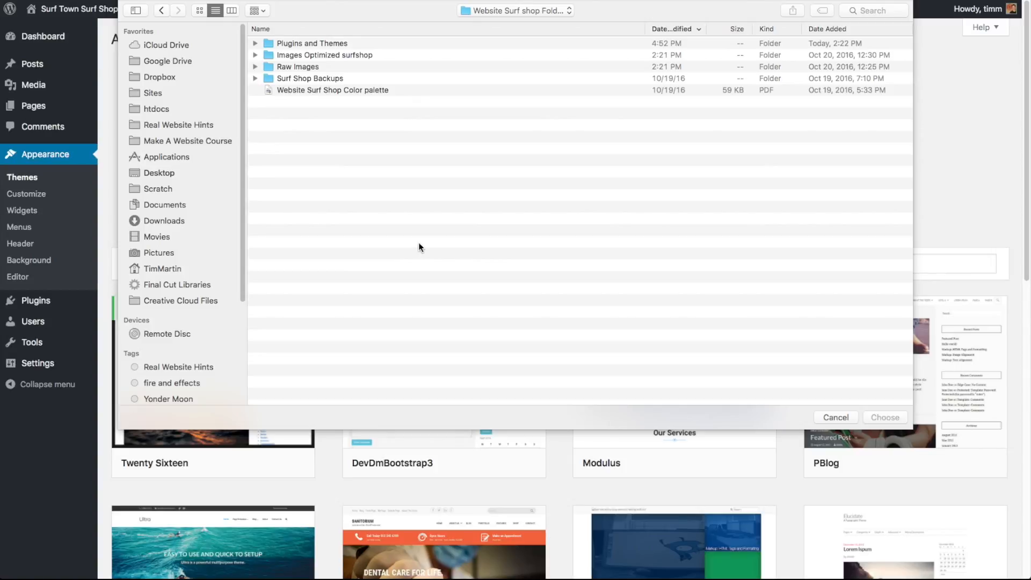
double_click(314, 43)
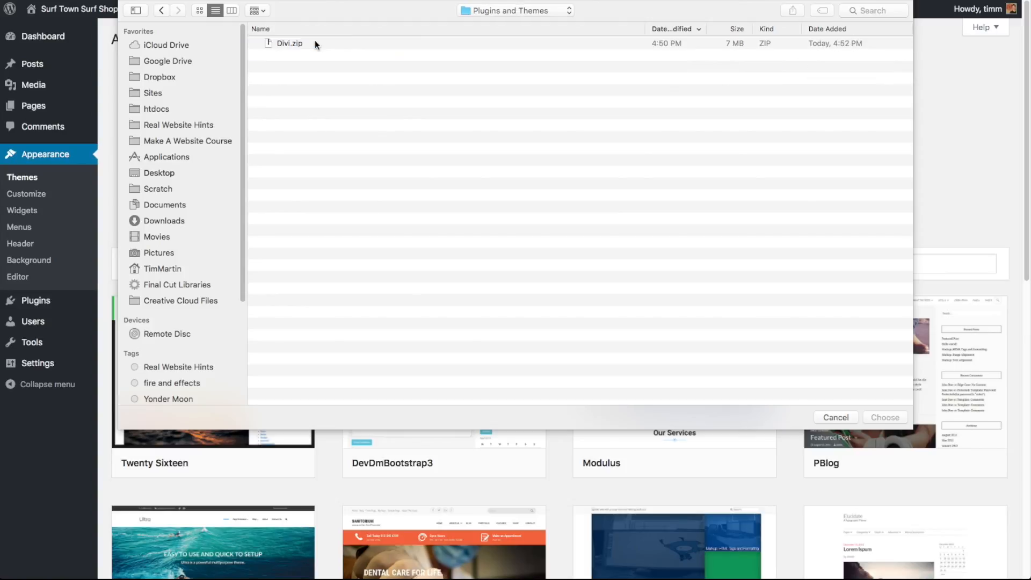
click(285, 43)
click(885, 418)
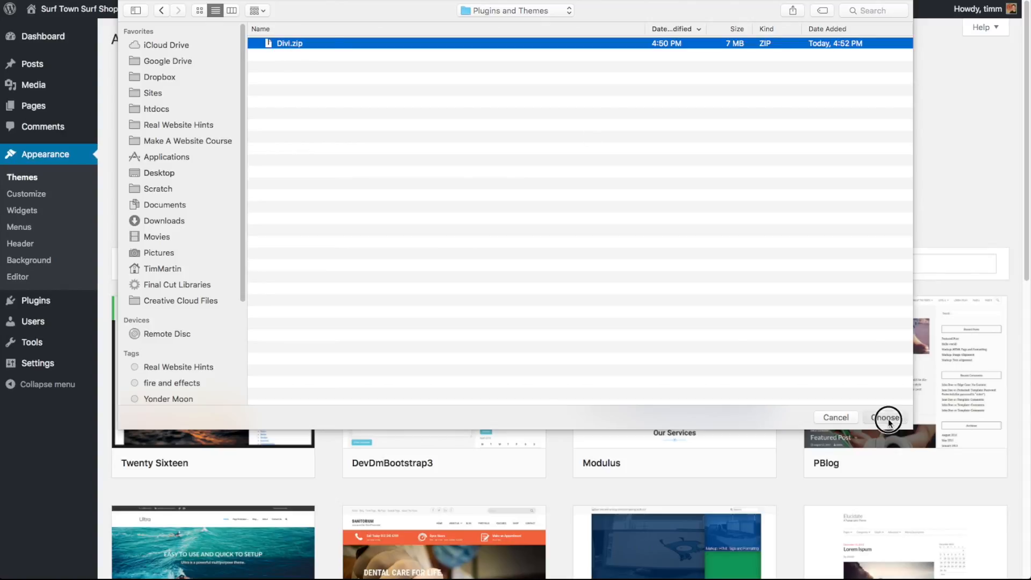
click(487, 176)
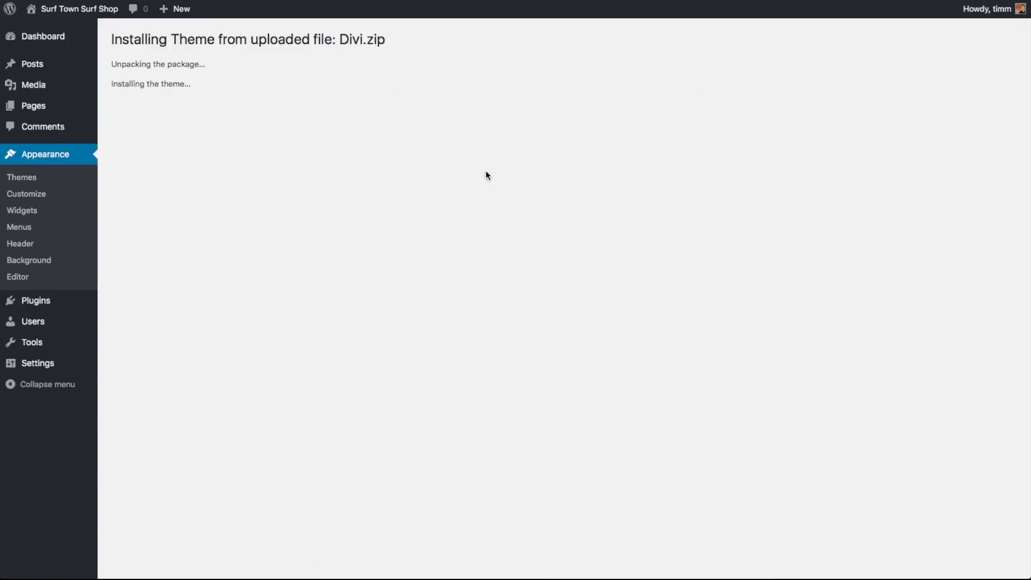
Activate the installed Divi theme and look at its theme details.
click(179, 124)
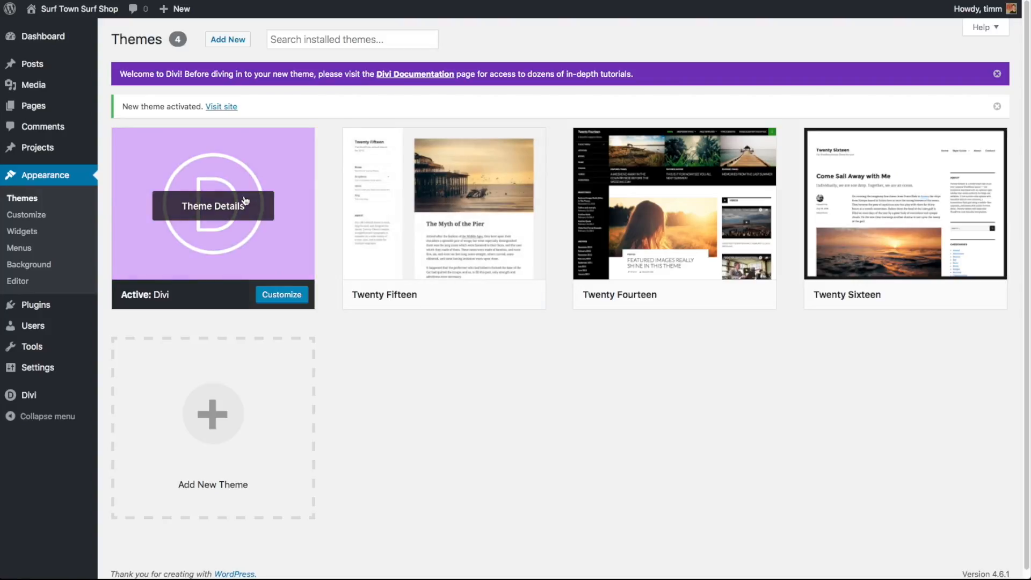
click(251, 227)
click(1000, 65)
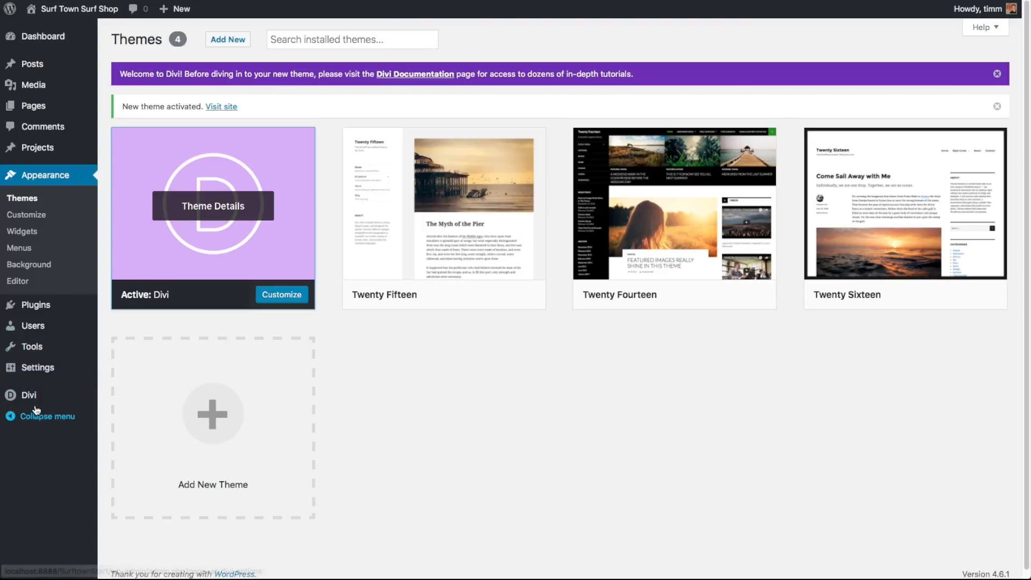
Open the Updates settings in Divi's theme options.
mouse_move(15, 395)
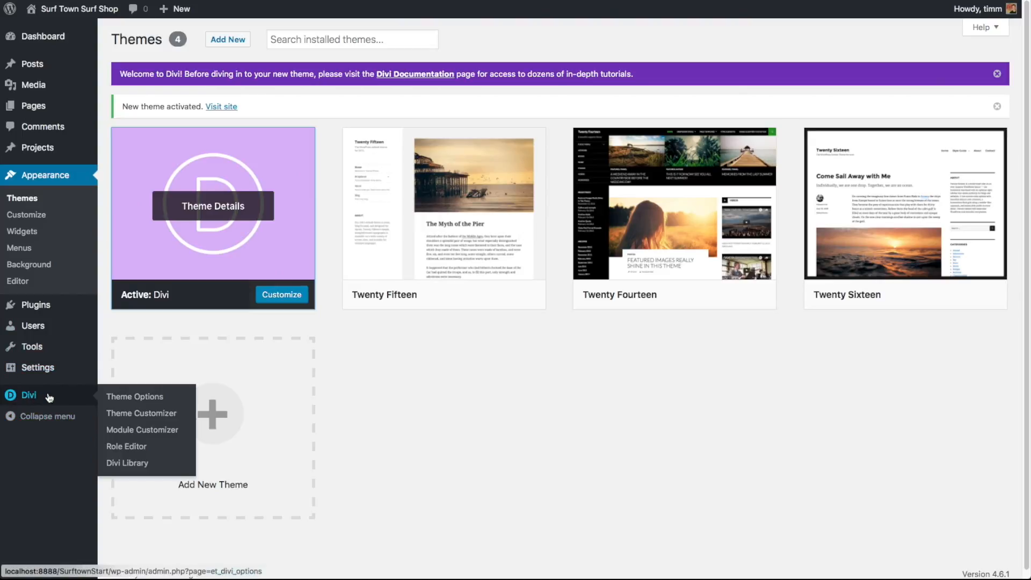
click(124, 398)
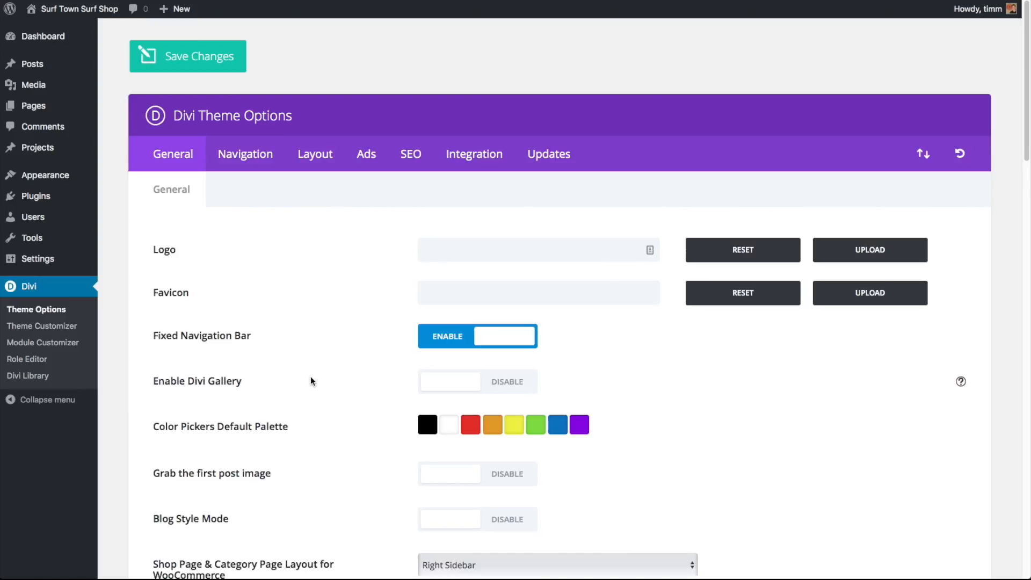
click(540, 155)
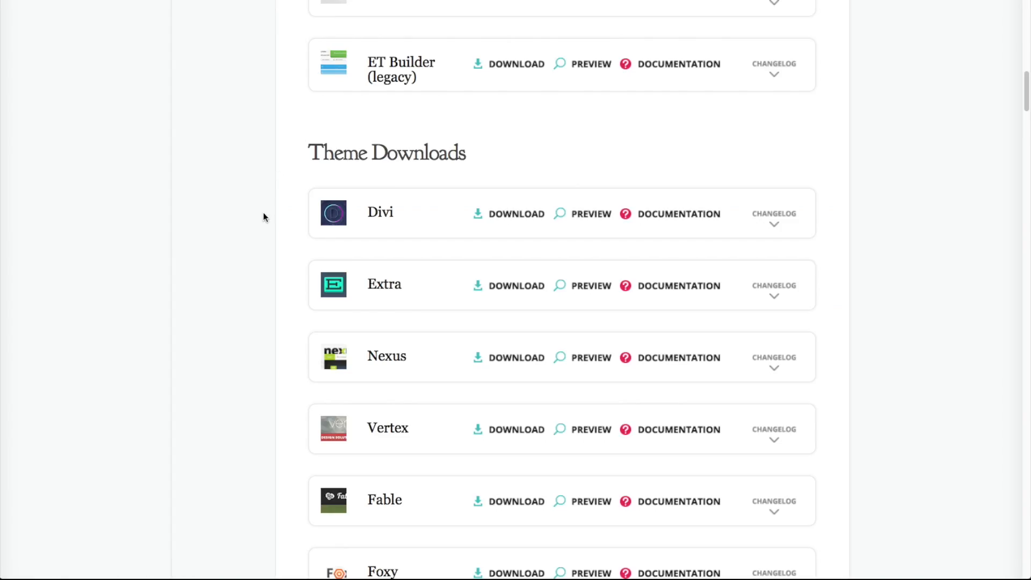
Switch to the Elegant Themes members area and copy the personal API key from the account pages.
scroll(263, 213, up, 15)
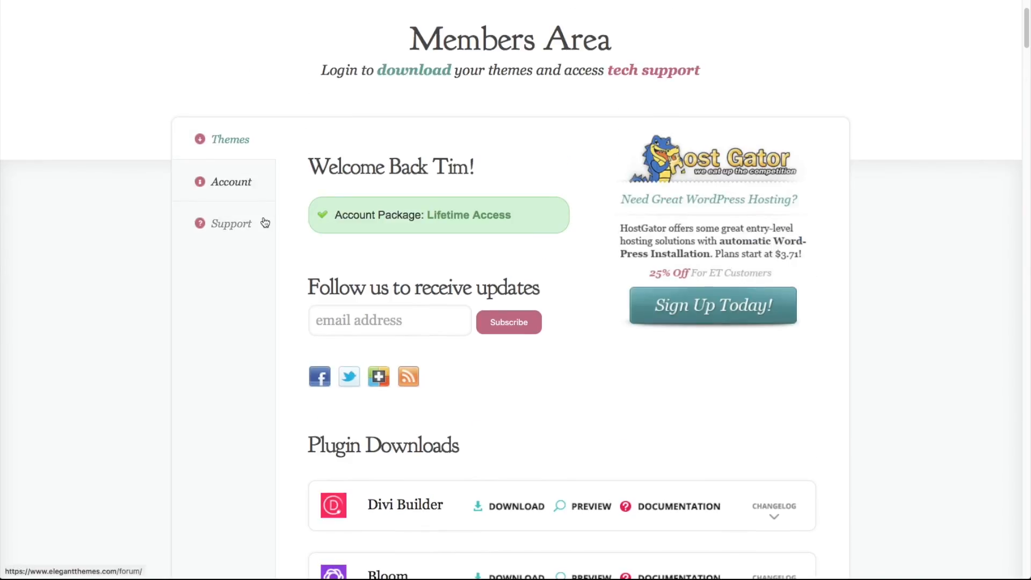
click(232, 183)
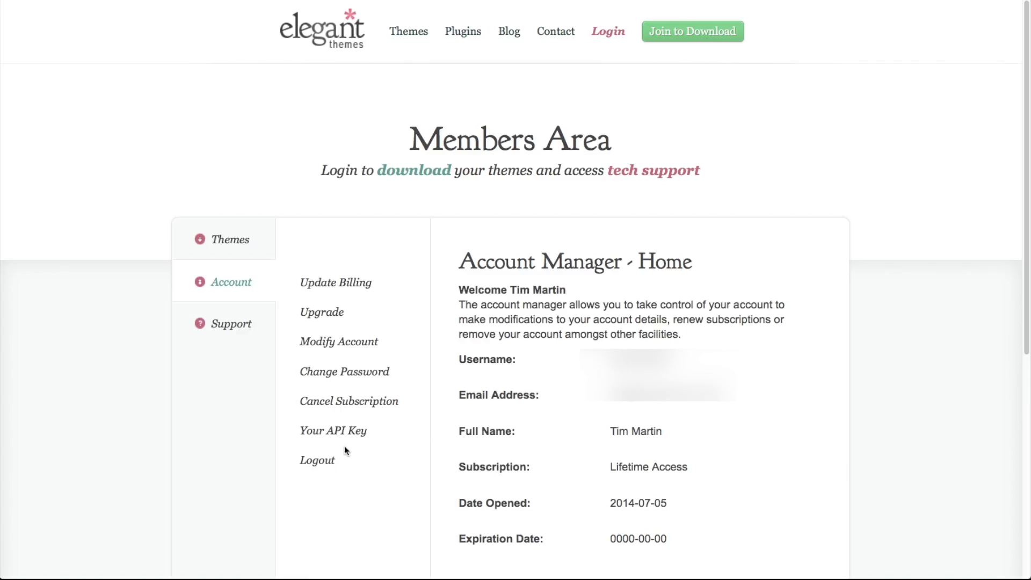
click(352, 430)
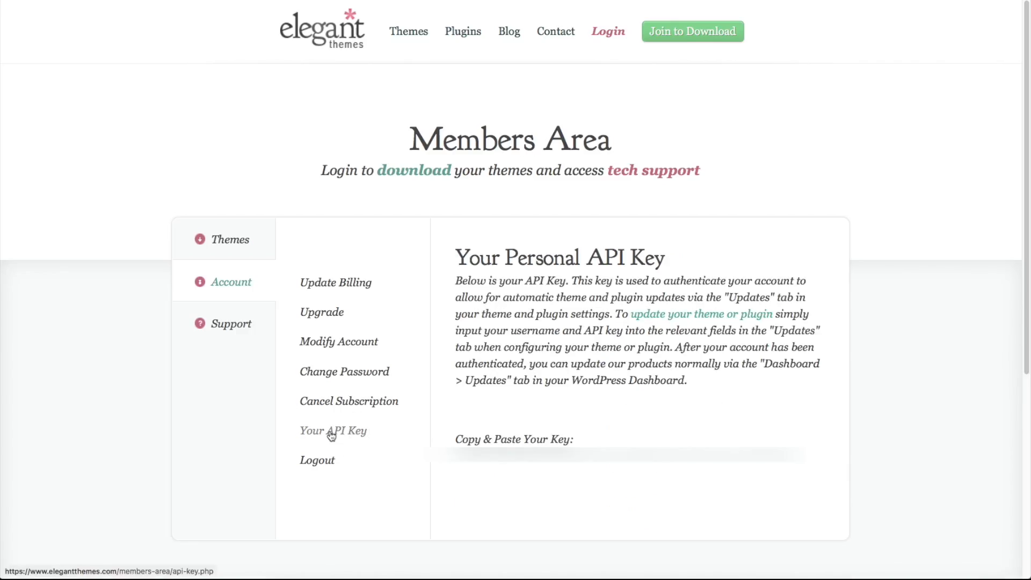
click(454, 458)
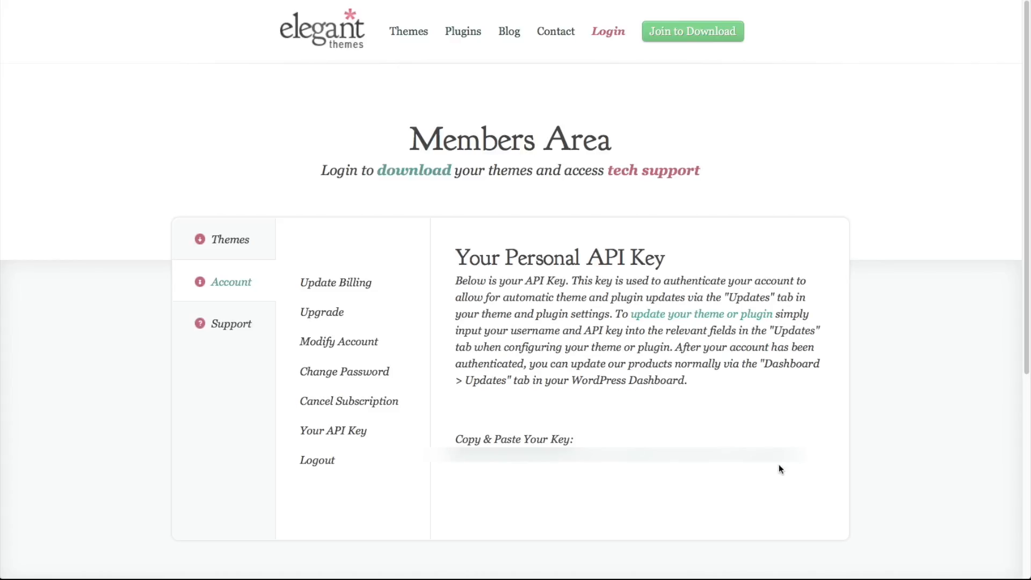
Return to the Divi theme options and paste the API key into the API Key field.
click(879, 0)
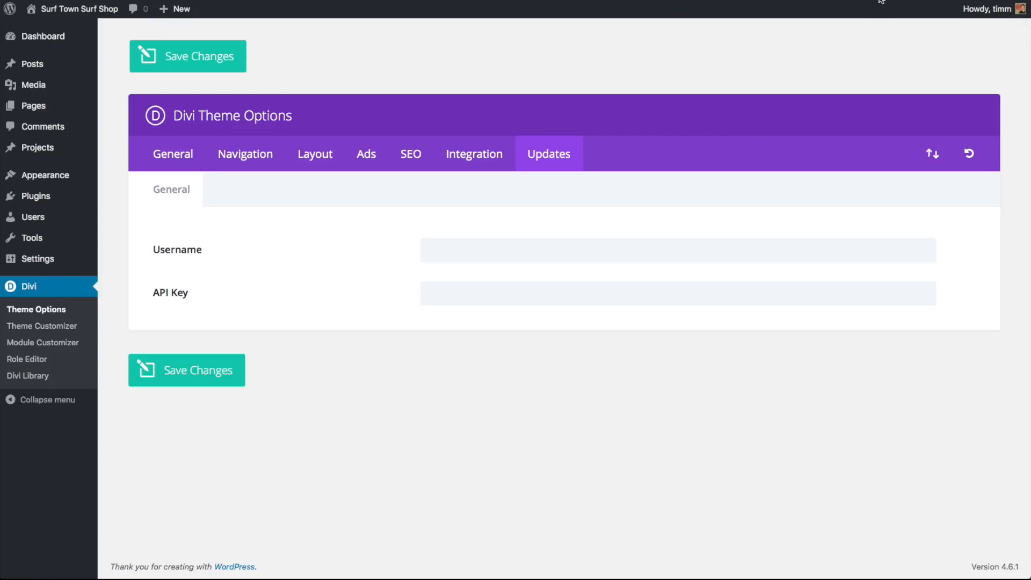
click(483, 294)
right_click(485, 294)
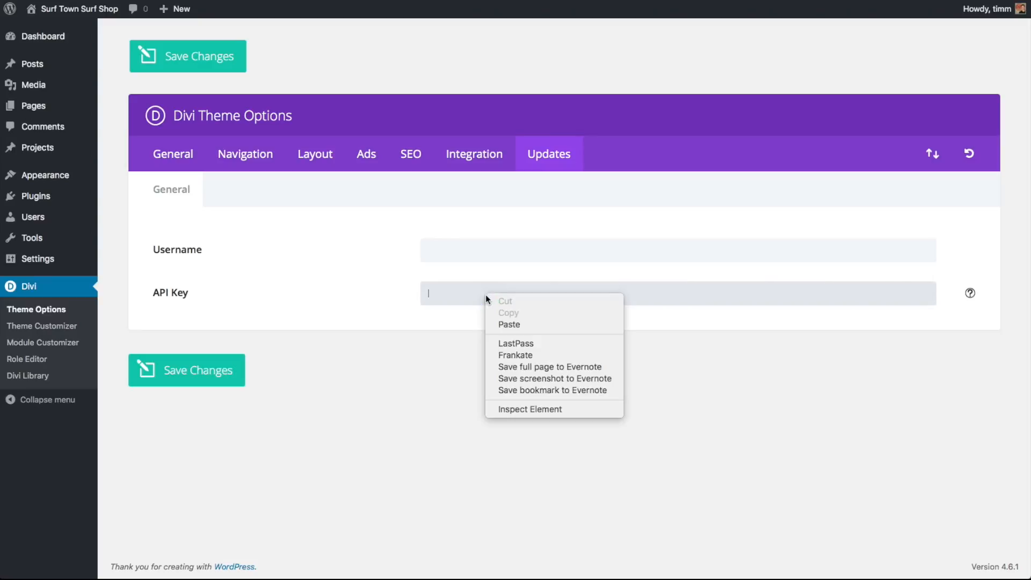
click(524, 324)
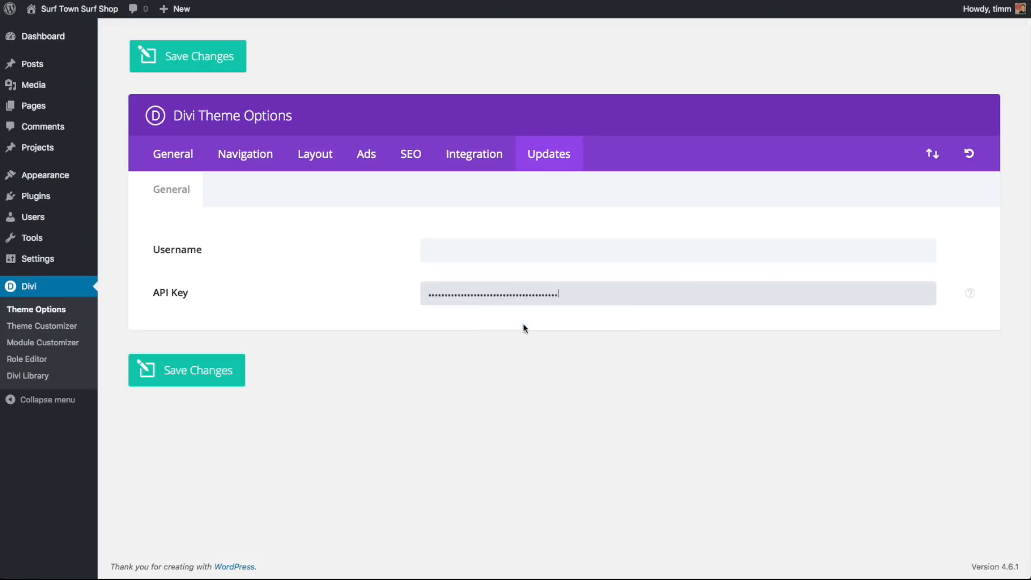
Enter the Elegant Themes account username in the Username field and save the update settings.
click(497, 257)
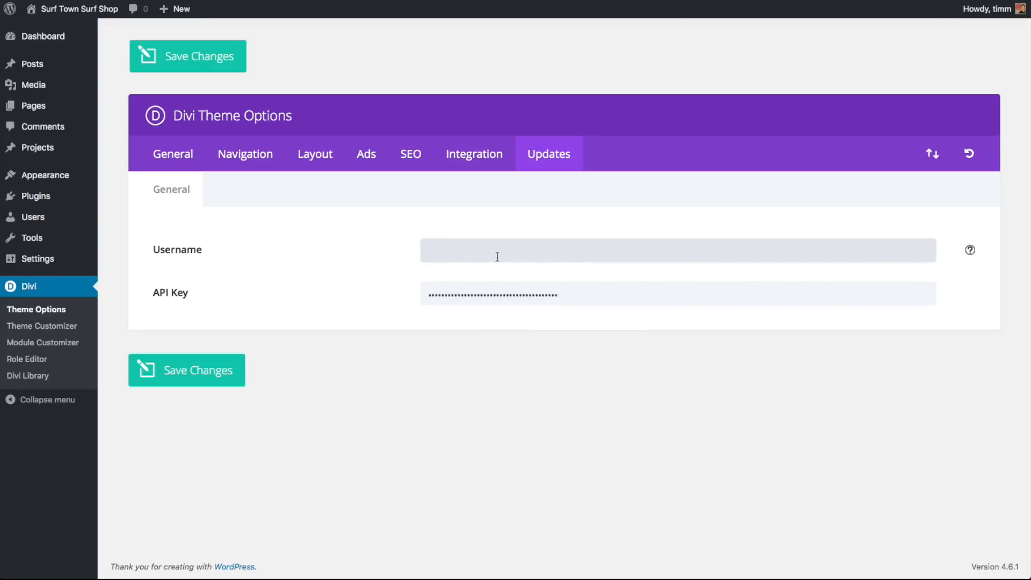
text(••••)
key(BackSpace)
key(BackSpace)
key(BackSpace)
key(BackSpace)
text(••••••••••••)
click(187, 368)
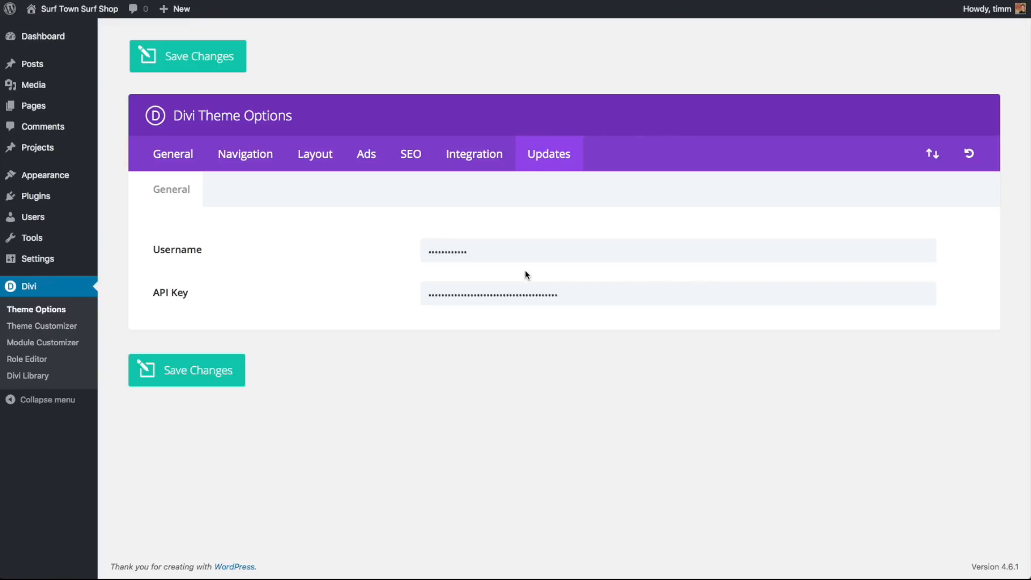
Upload surfshop-logo-aqua-150.png from the Images Optimized surfshop folder and set it as the logo in Divi's general theme options.
click(182, 164)
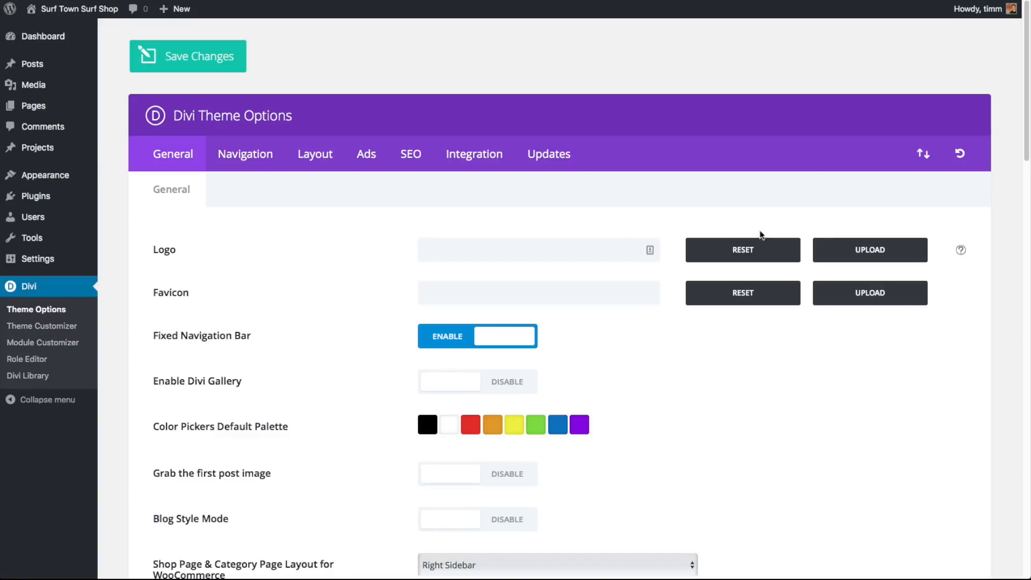
click(872, 249)
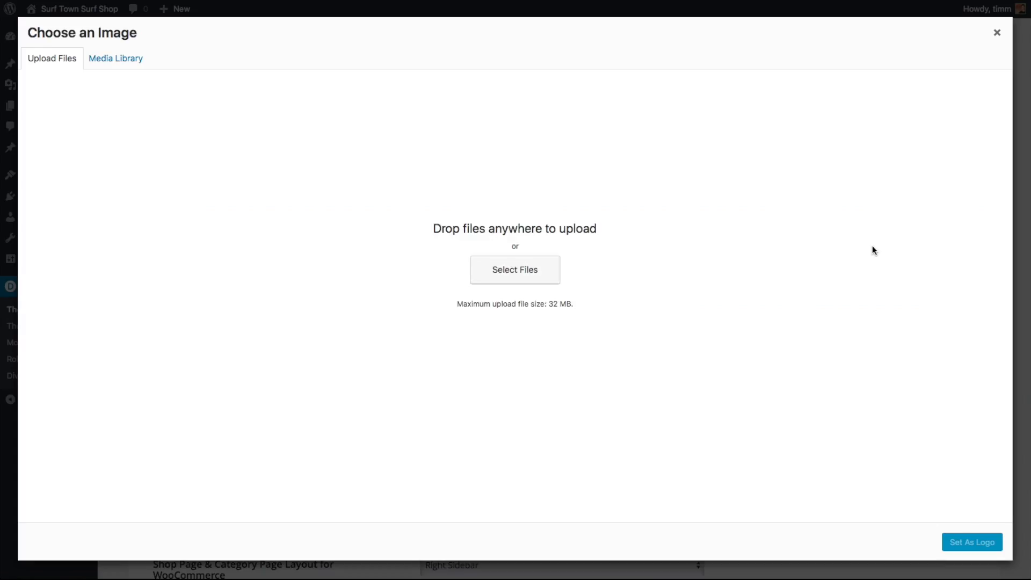
click(520, 271)
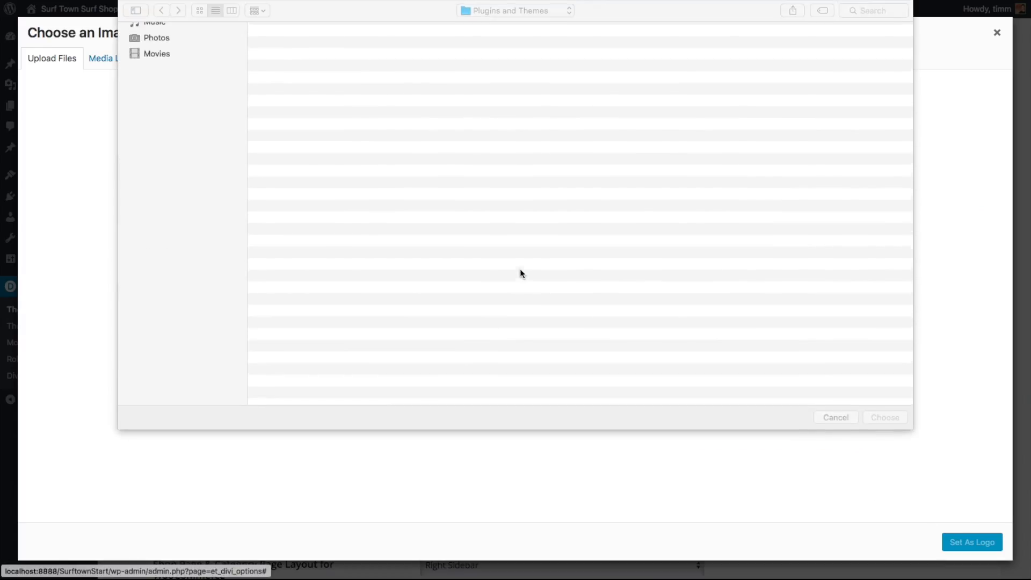
click(539, 10)
click(514, 23)
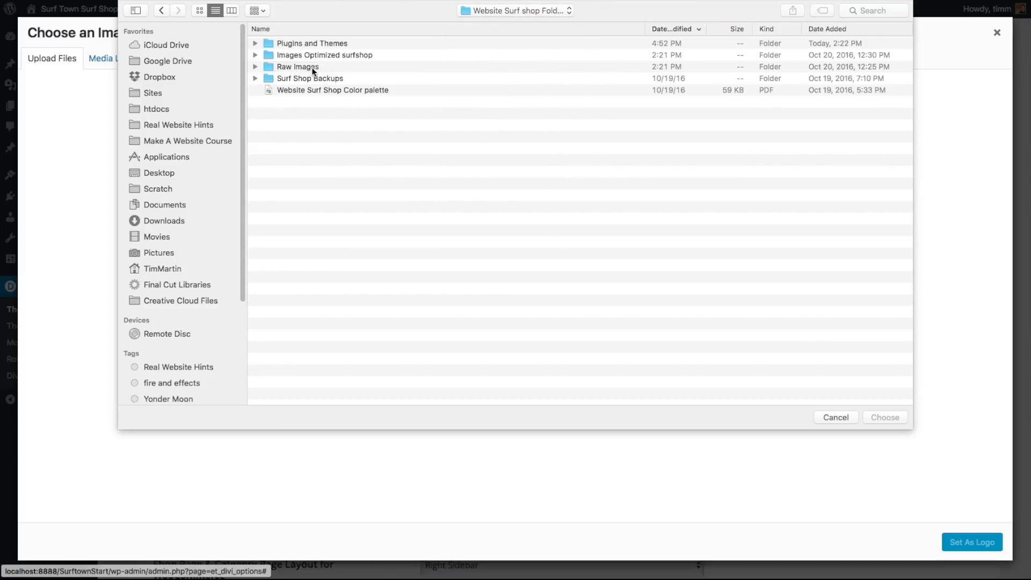
double_click(320, 56)
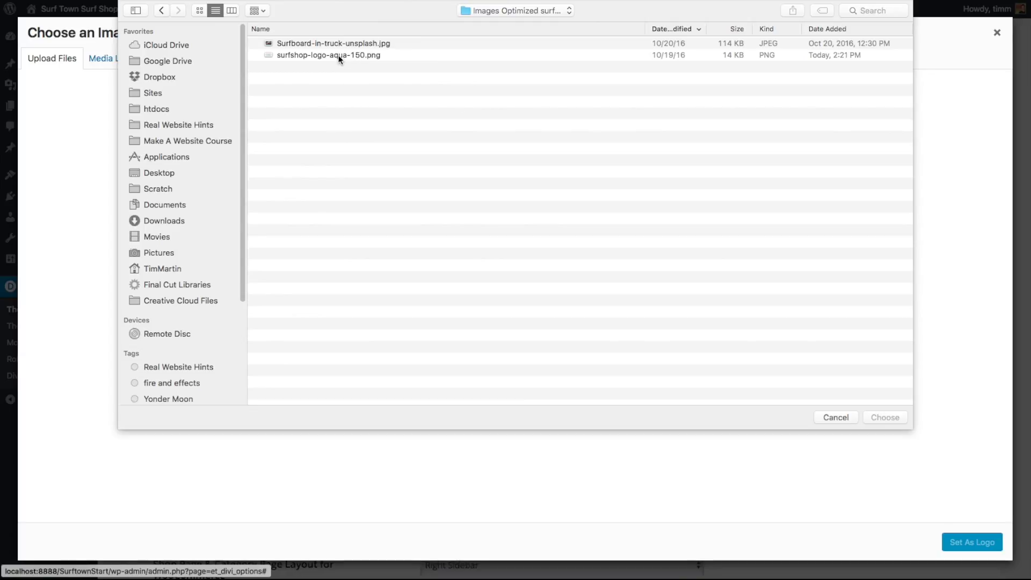
click(340, 56)
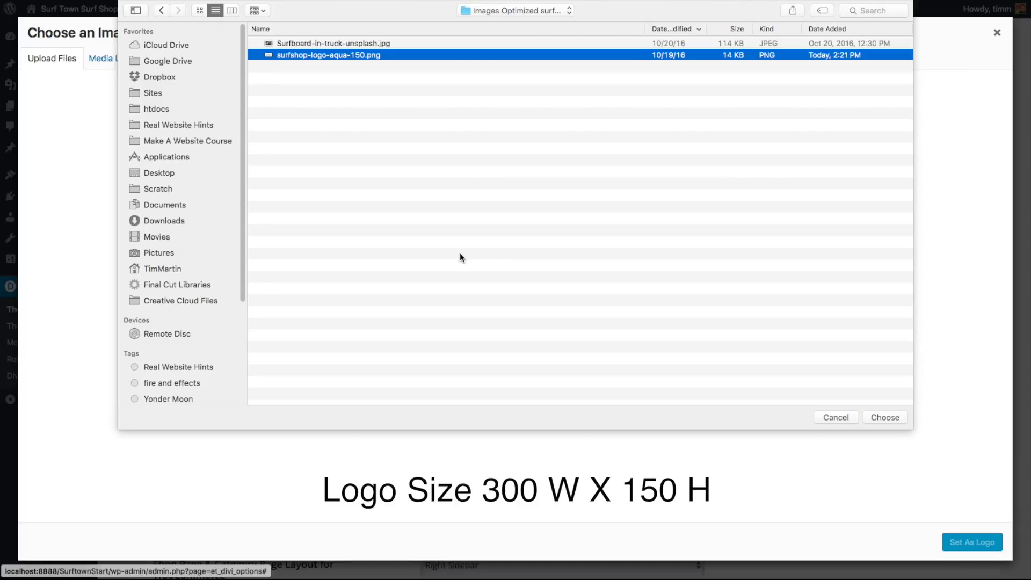
click(884, 417)
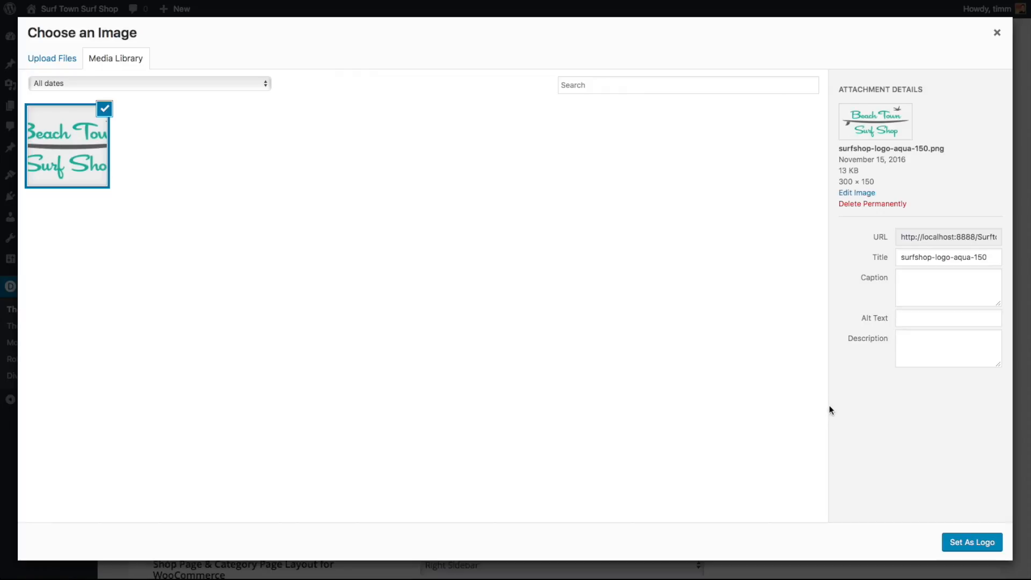
click(964, 544)
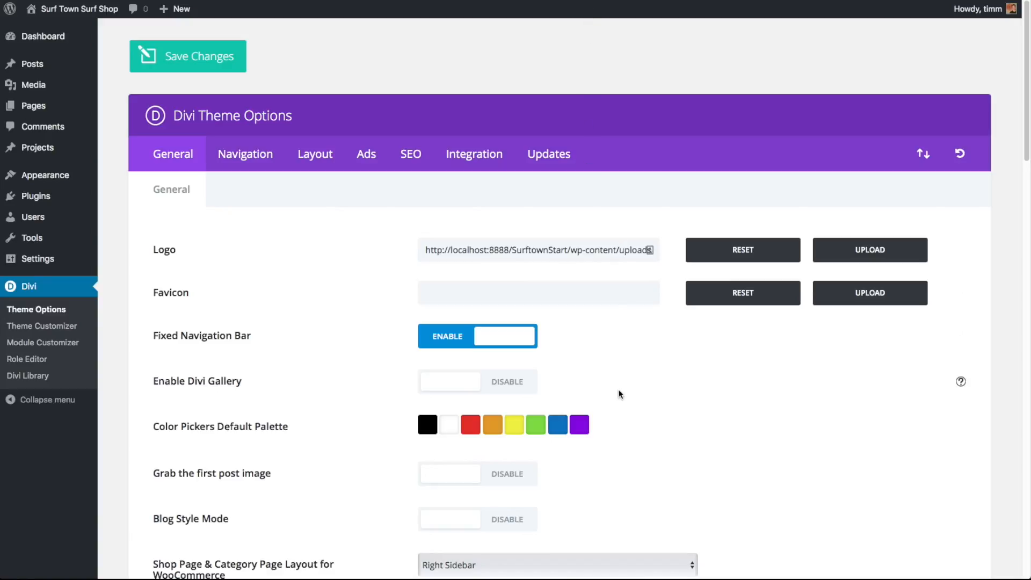
Switch to Finder, open the Website Surf Shop Color palette document from the Website Surf shop Folder, and copy the main primary colour's hex code.
scroll(639, 440, down, 1)
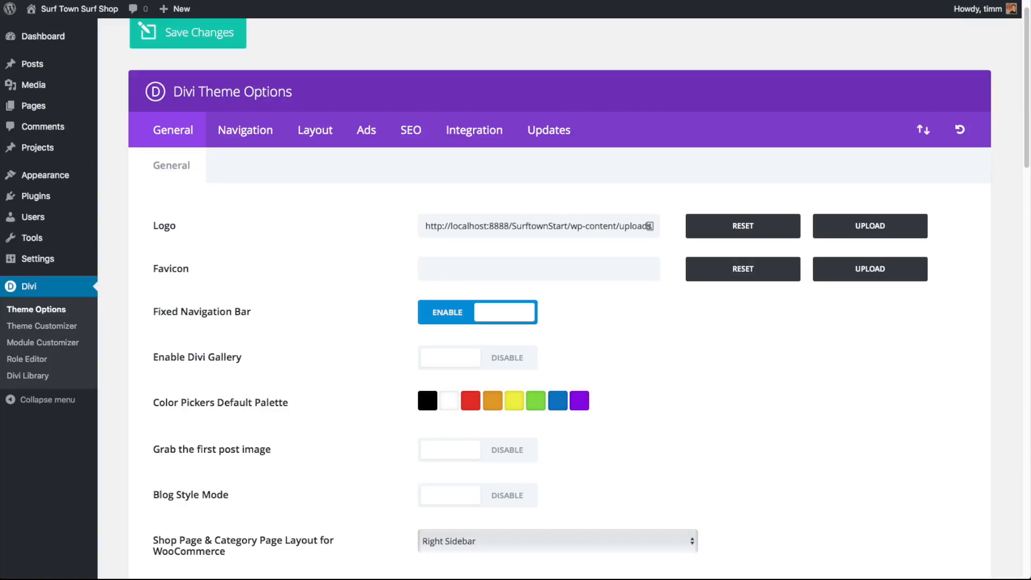
key(super+Tab)
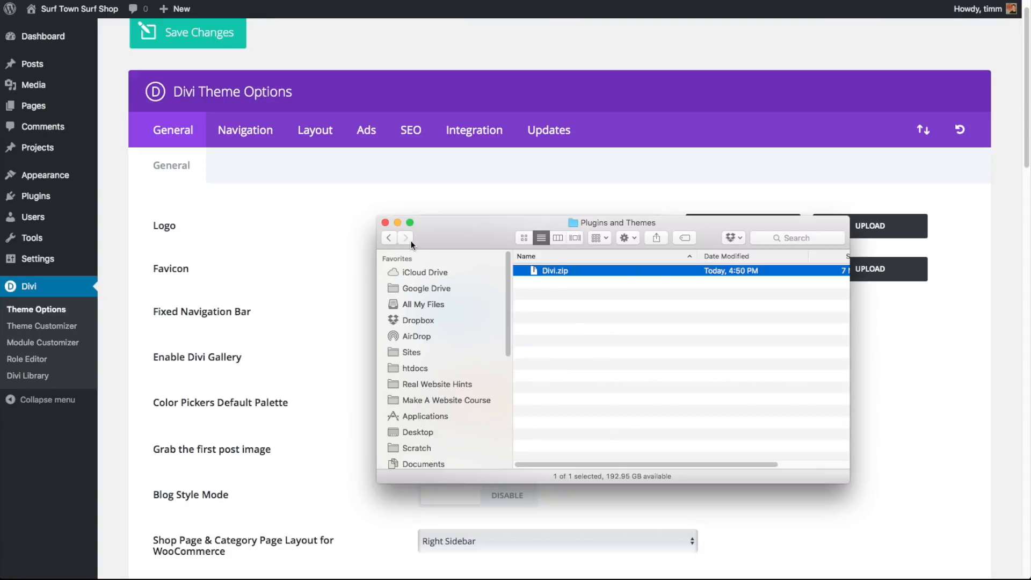
click(392, 238)
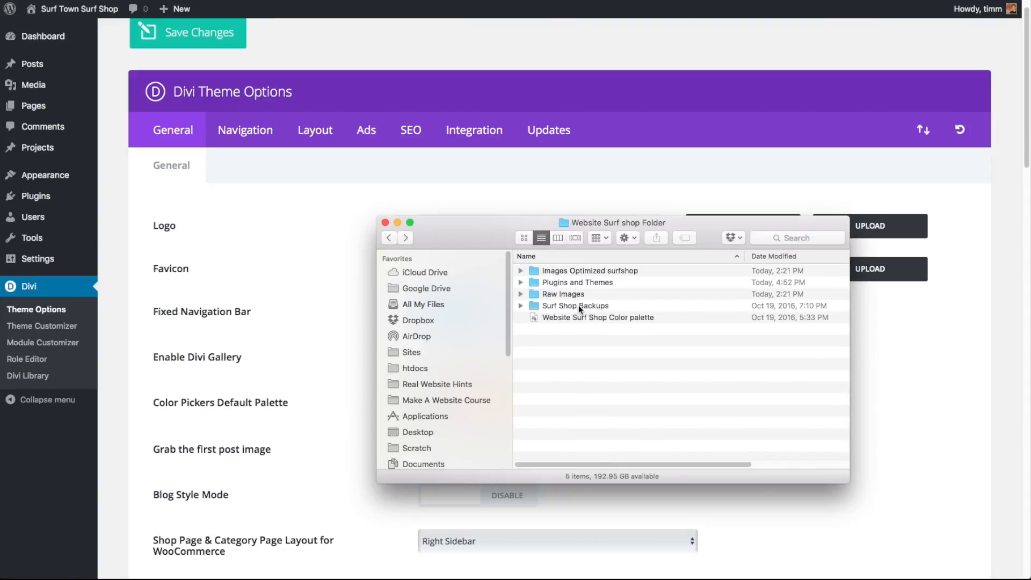
double_click(592, 318)
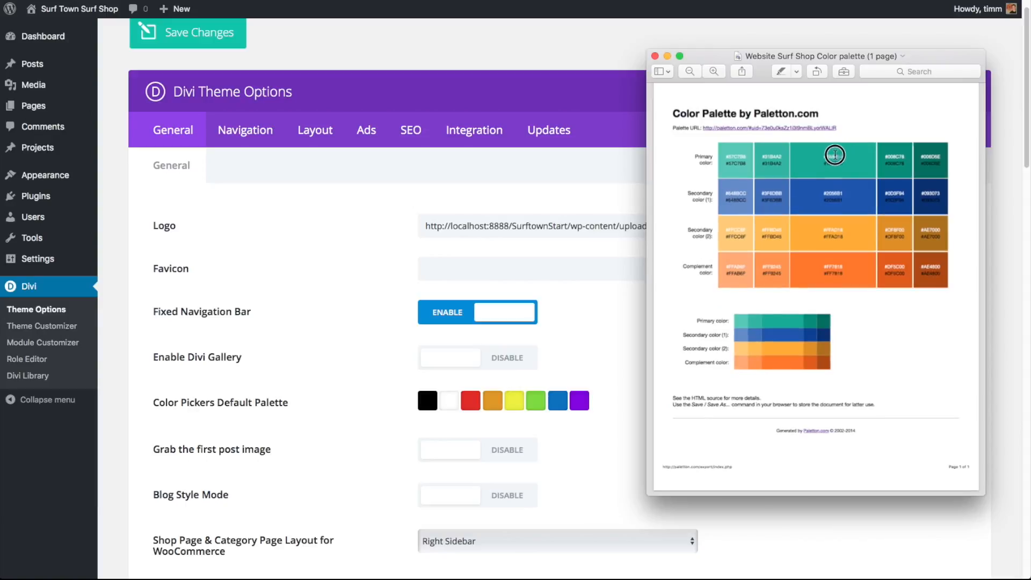
click(826, 156)
right_click(830, 155)
click(858, 192)
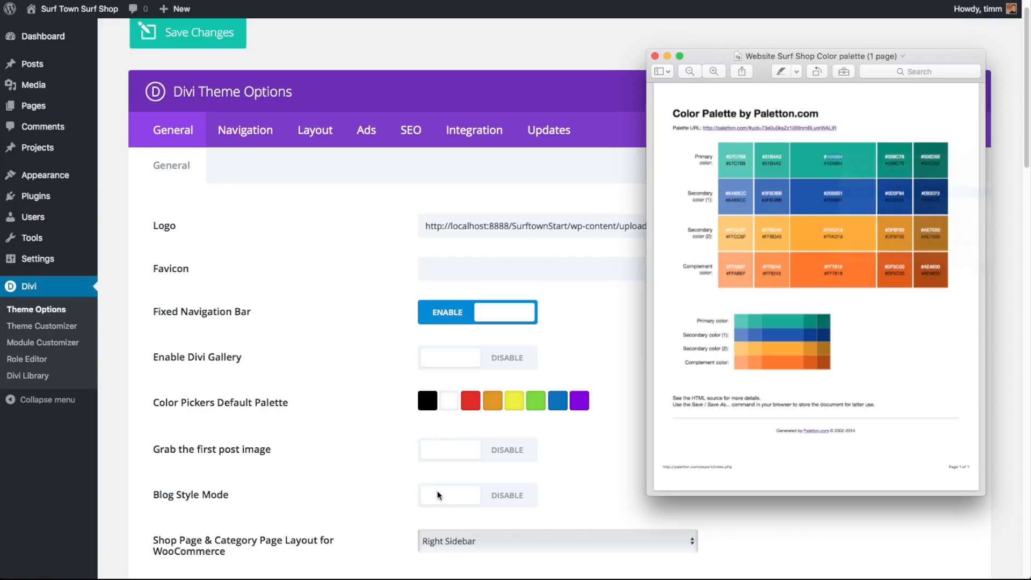
Set the red swatch in Divi's Color Pickers Default Palette to the copied primary colour, #10A994.
click(489, 421)
click(475, 404)
double_click(470, 431)
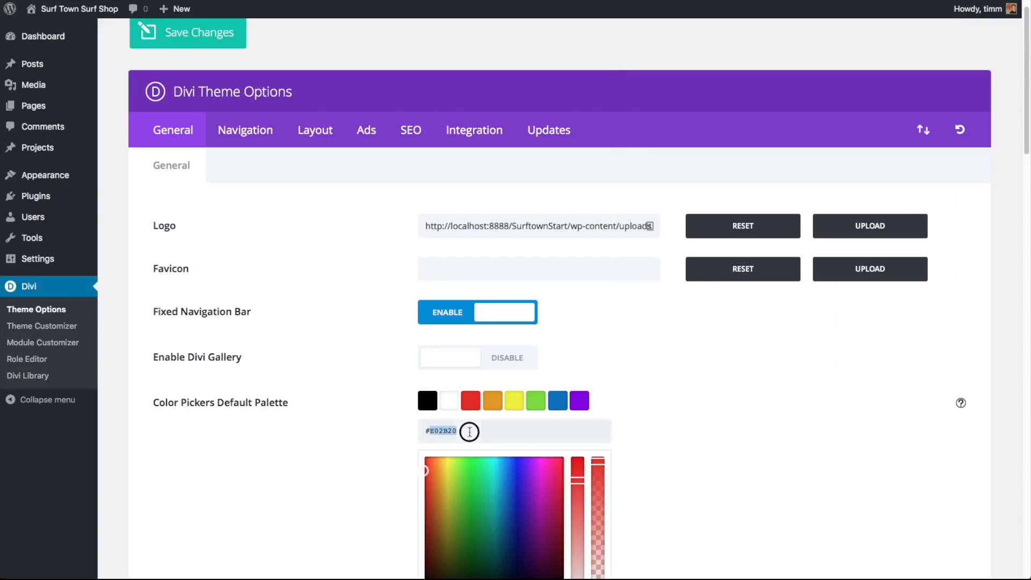
key(super+v)
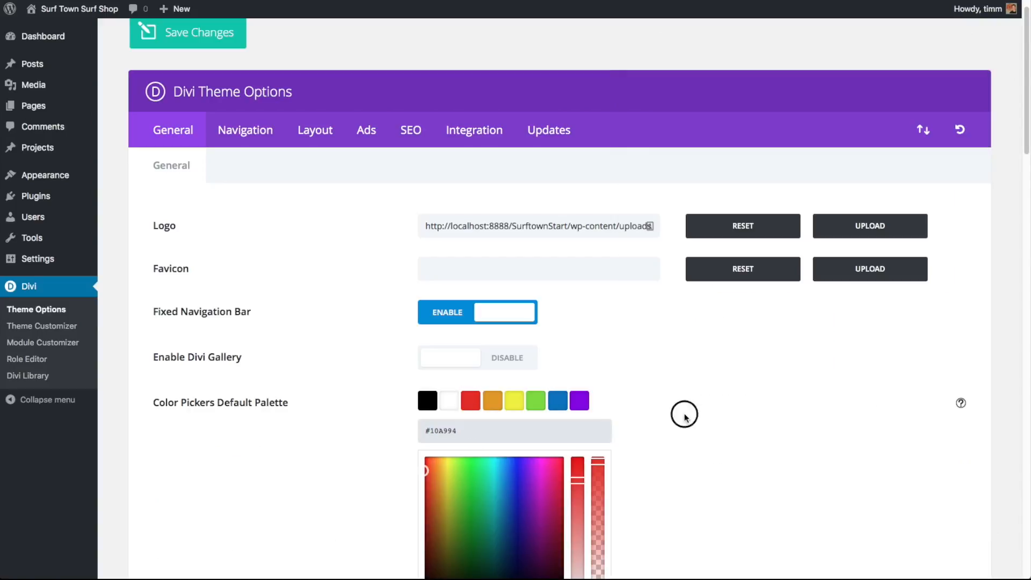
click(685, 419)
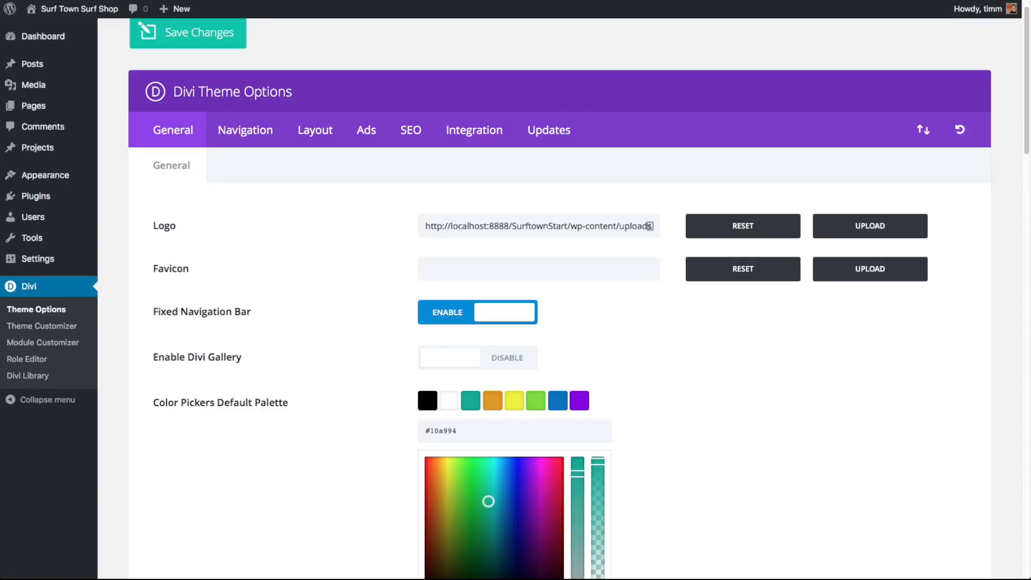
Copy the main Secondary color (1) code from the palette document and set the dark orange default swatch to #2056B1.
key(super+Tab)
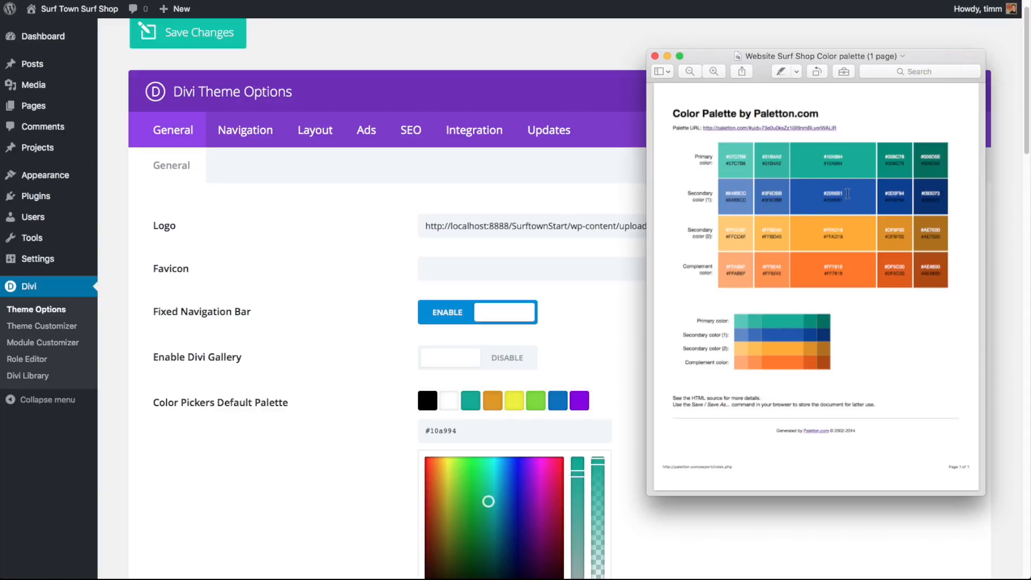
drag(848, 193, 824, 194)
right_click(831, 192)
click(870, 235)
key(super+Tab)
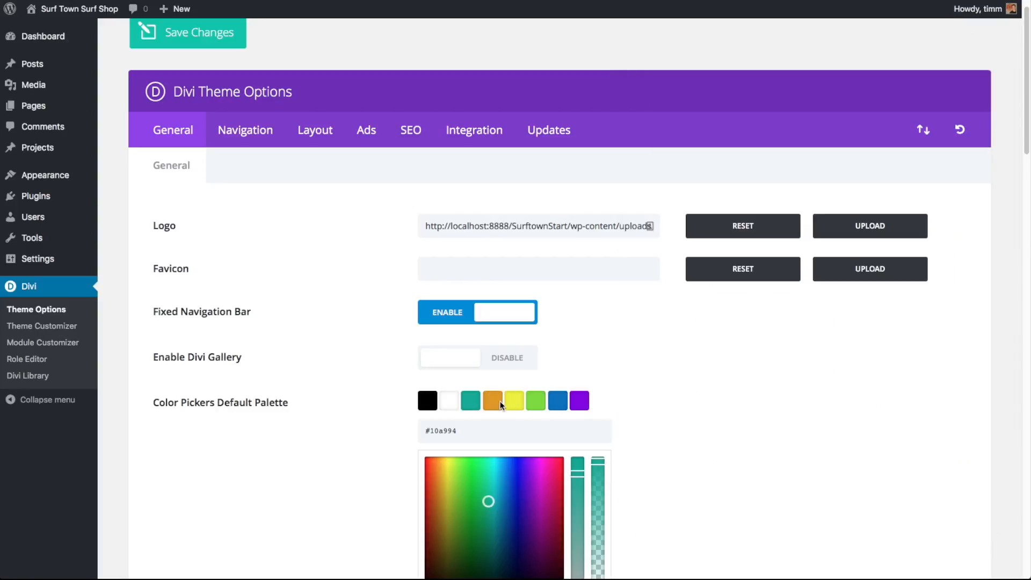
click(500, 401)
drag(457, 430, 430, 432)
key(super+v)
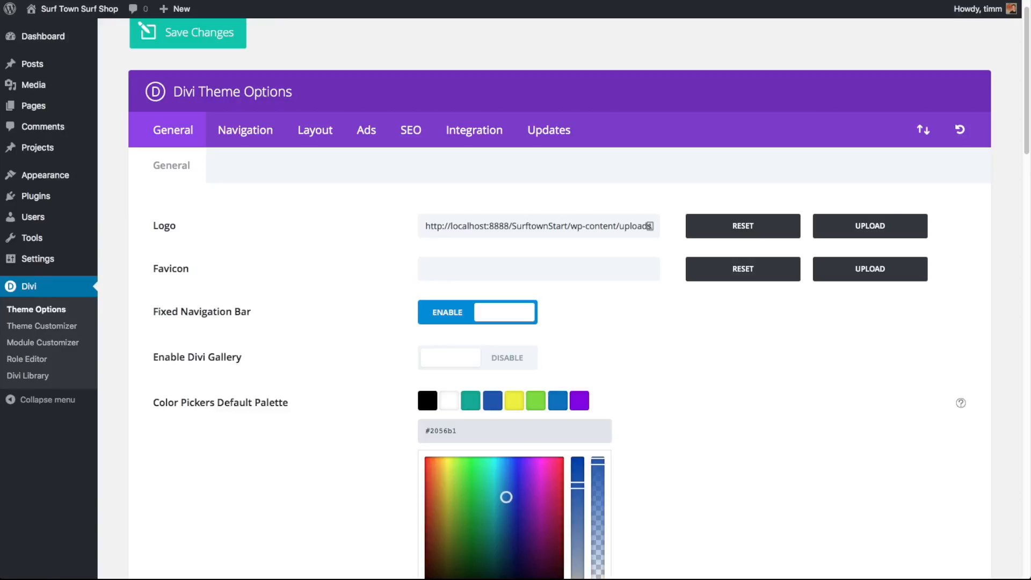
Copy the main Secondary color (2) code from the palette document and set the yellow default swatch to #FFAD18.
key(super+Tab)
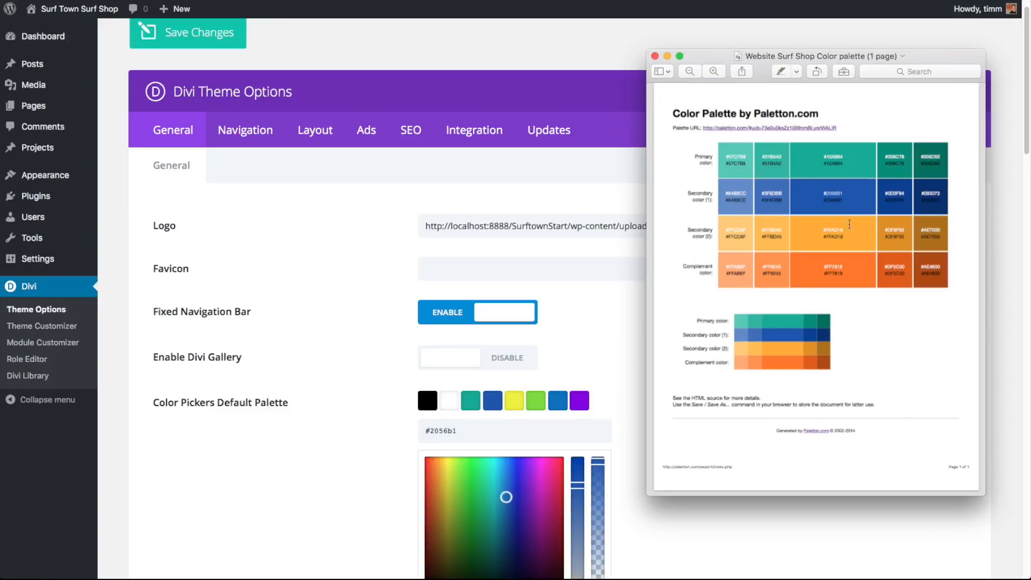
drag(842, 229, 824, 230)
key(super+c)
key(super+Tab)
click(514, 401)
drag(468, 432, 431, 432)
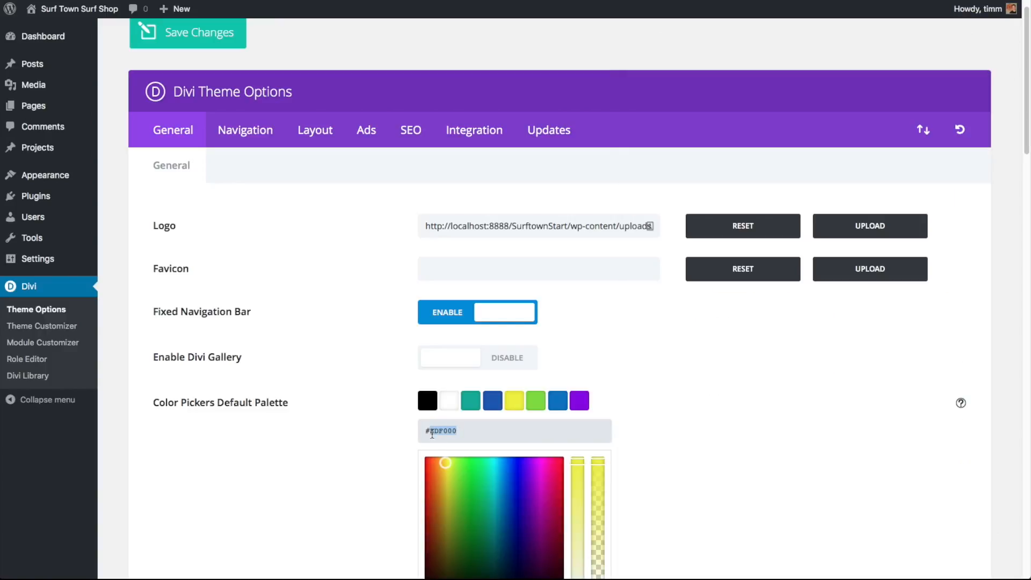
key(super+v)
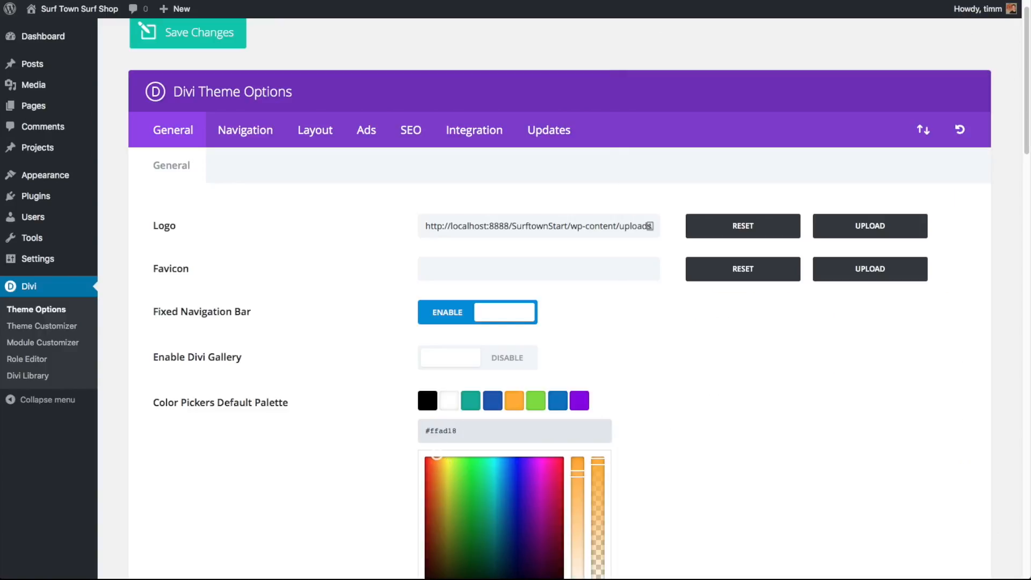
Copy the main Complement color code from the palette document and set the green default swatch to #FF7818.
key(super+Tab)
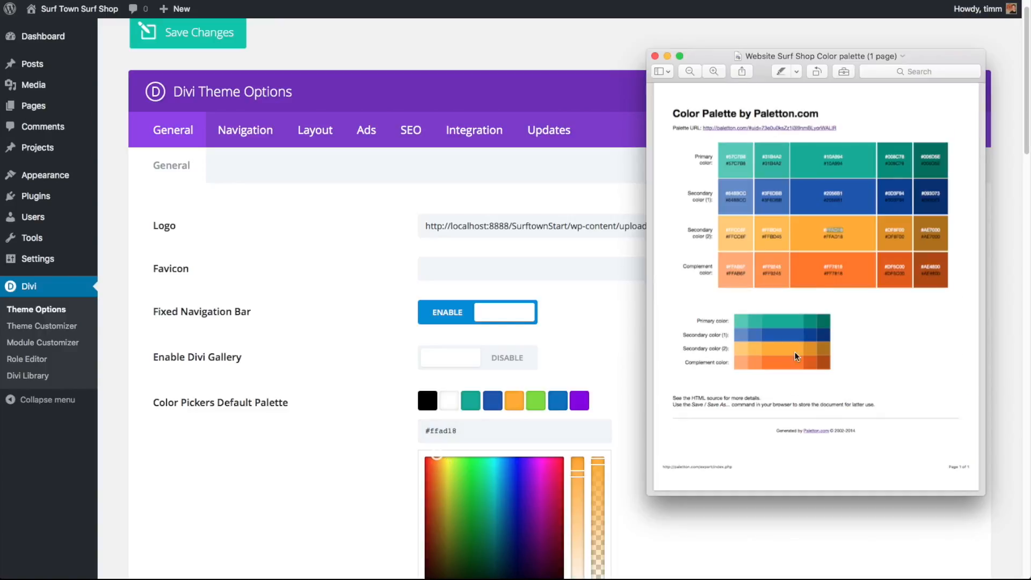
click(857, 263)
drag(854, 266, 827, 270)
click(849, 535)
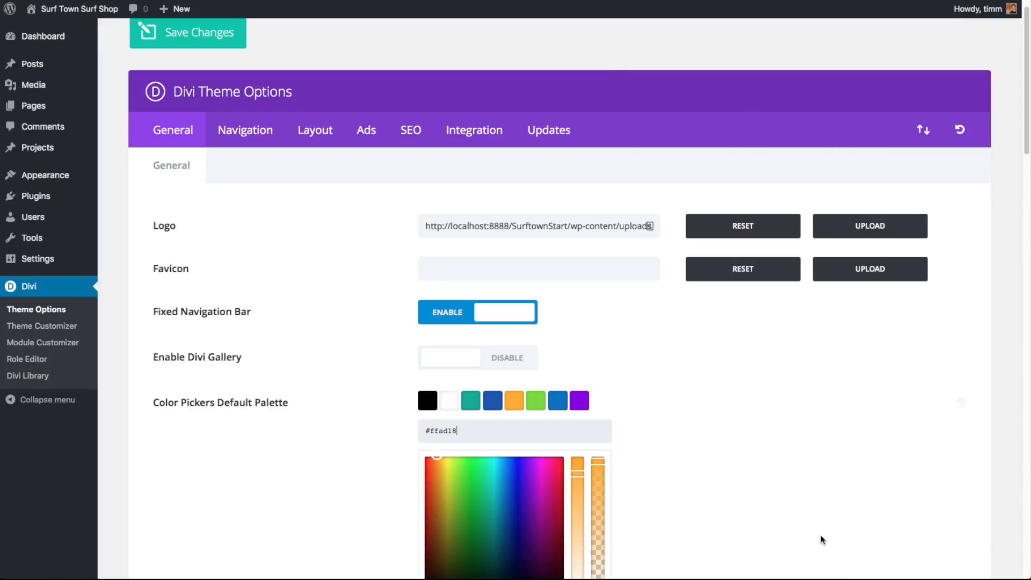
click(539, 406)
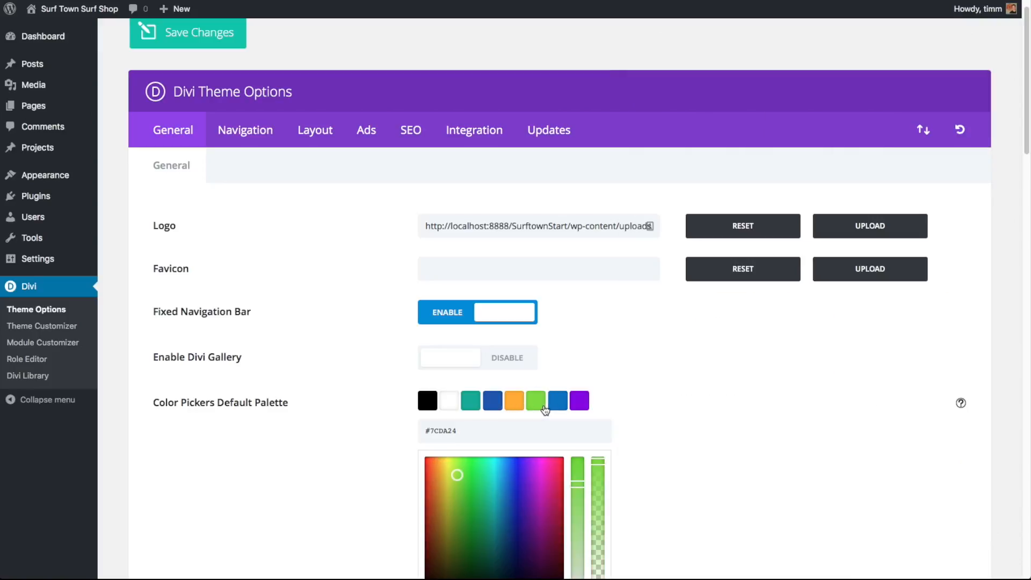
drag(480, 427, 427, 429)
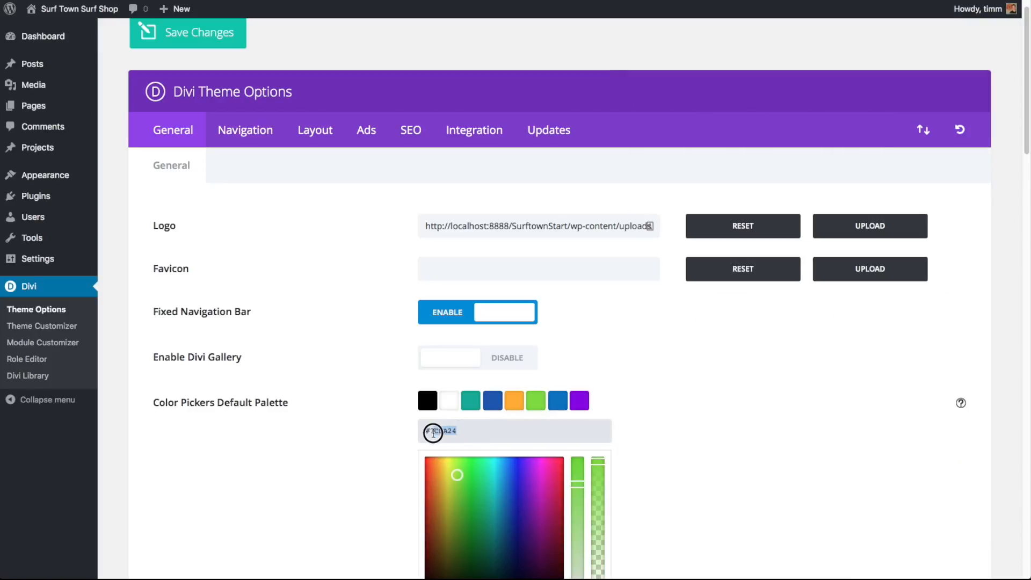
text(#FF7818)
Change the light blue default swatch to grey and the purple one to semi-transparent near-black, rgba(1,0,10,0.75).
click(559, 401)
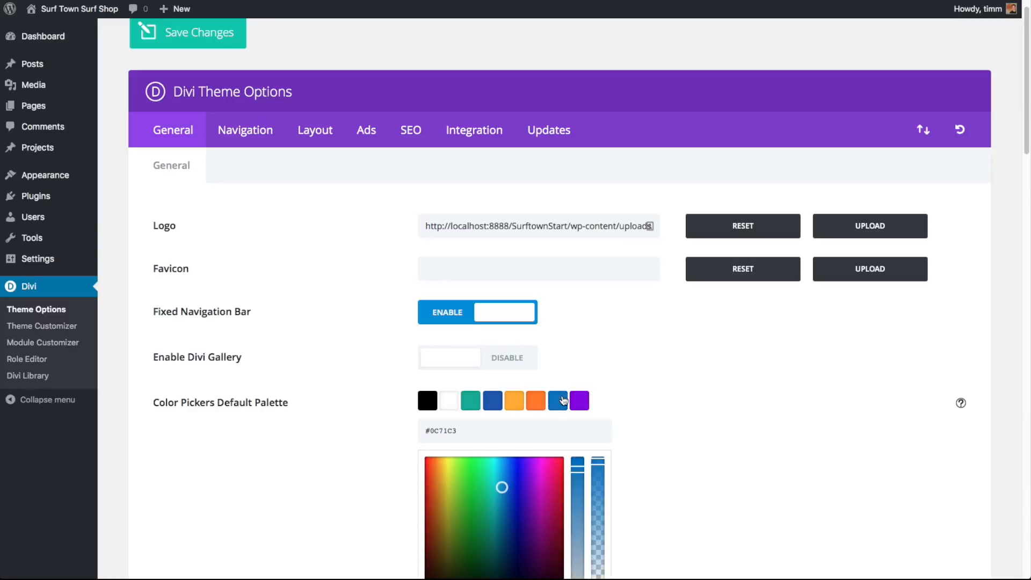
scroll(660, 433, down, 3)
mouse_move(500, 346)
mouse_down()
mouse_move(417, 432)
mouse_move(556, 454)
mouse_move(517, 445)
mouse_up()
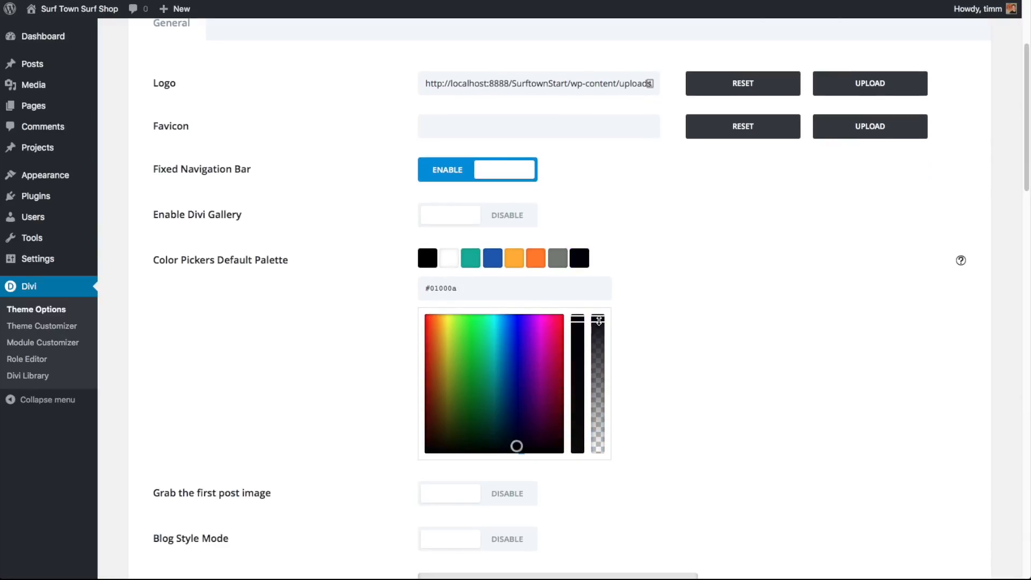
drag(597, 318, 599, 355)
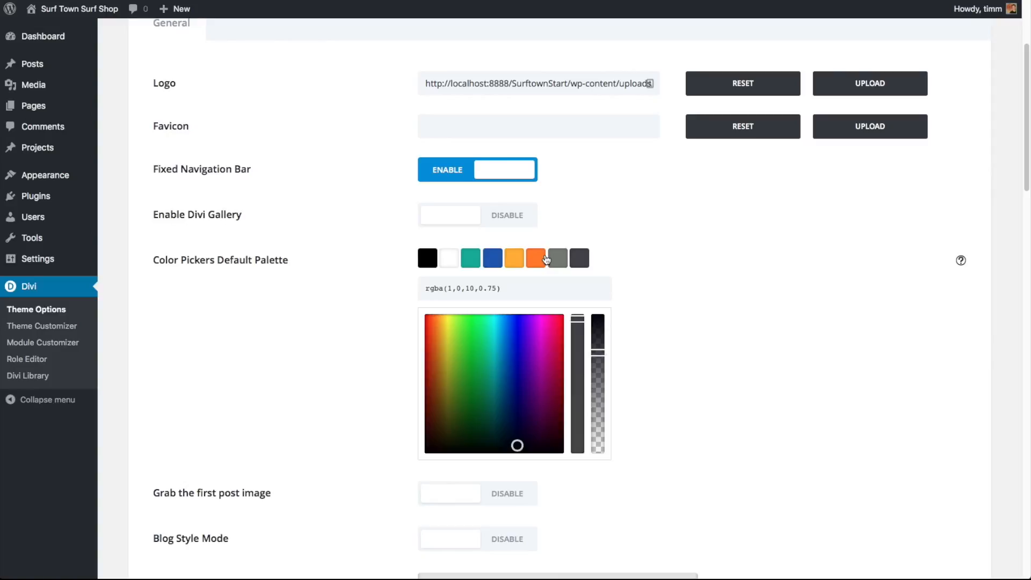
Review the remaining general theme options, from the first post image and API keys through social icons, post counts and Custom CSS.
scroll(641, 366, down, 3)
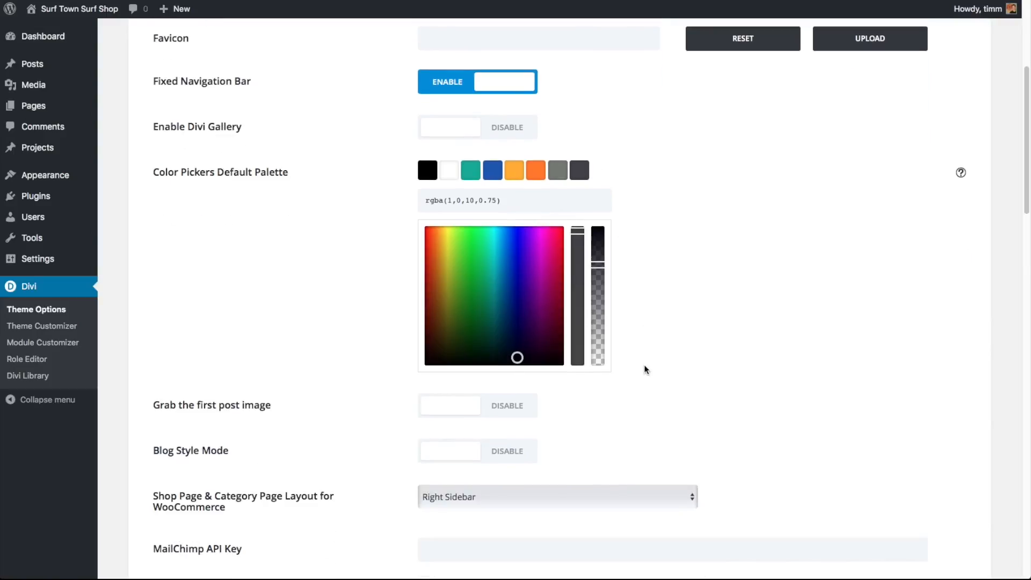
scroll(645, 369, down, 5)
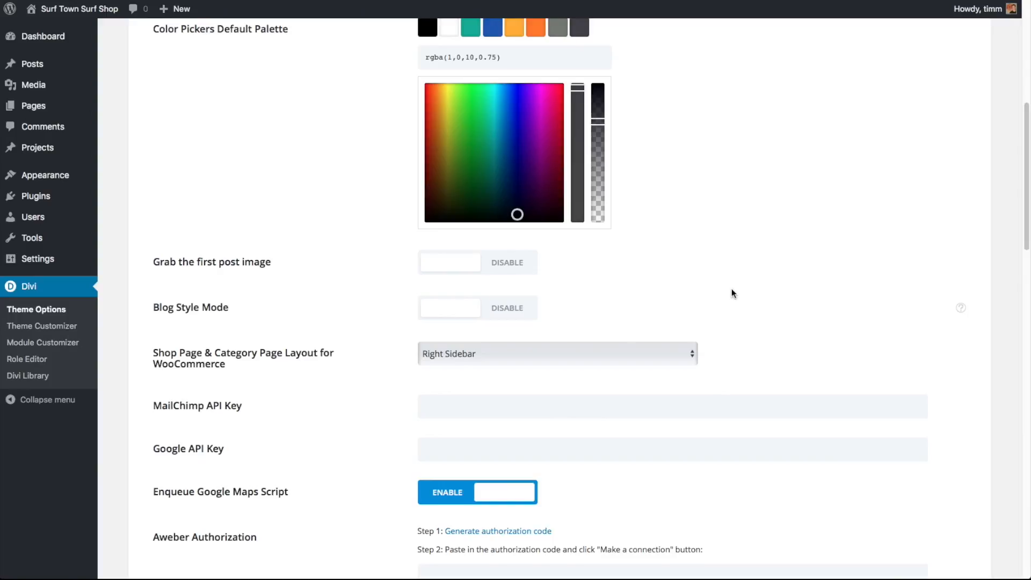
scroll(731, 290, down, 3)
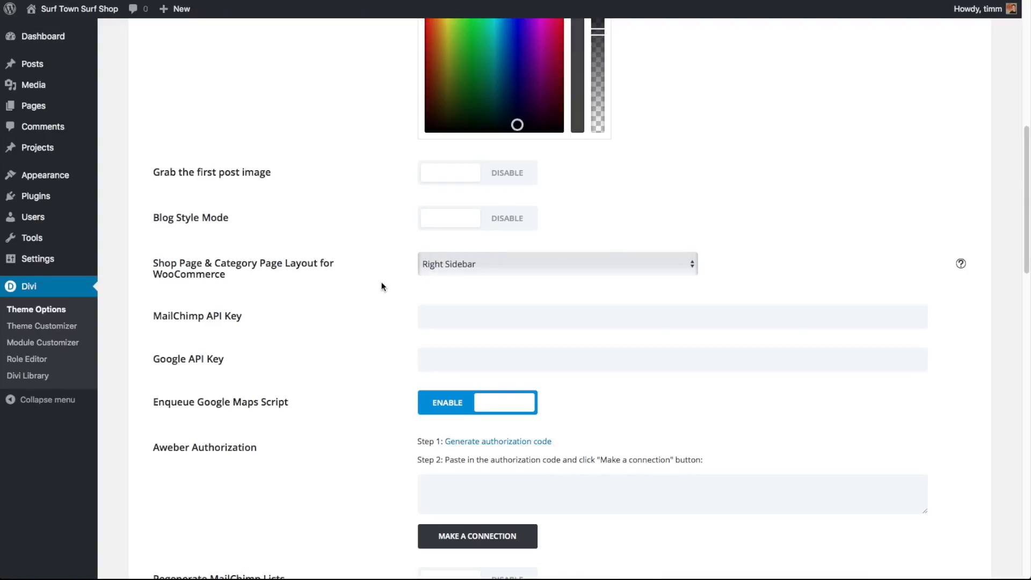
scroll(380, 286, down, 1)
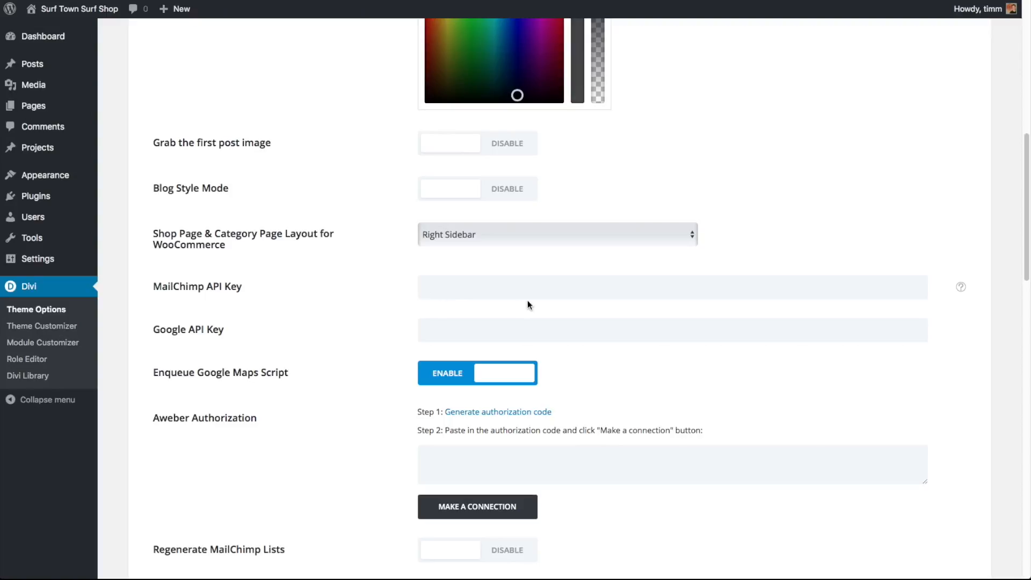
scroll(299, 294, down, 3)
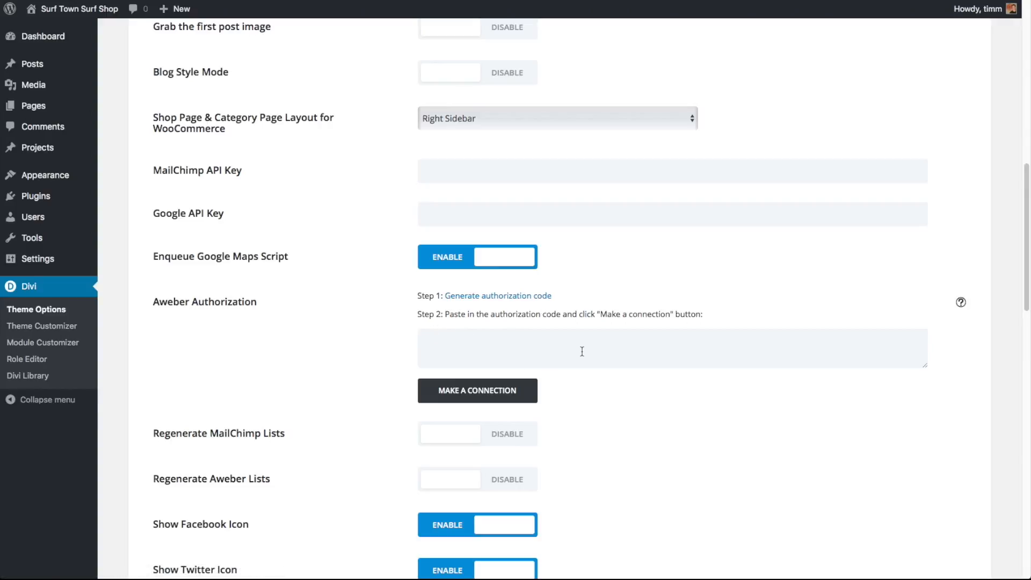
scroll(166, 334, down, 3)
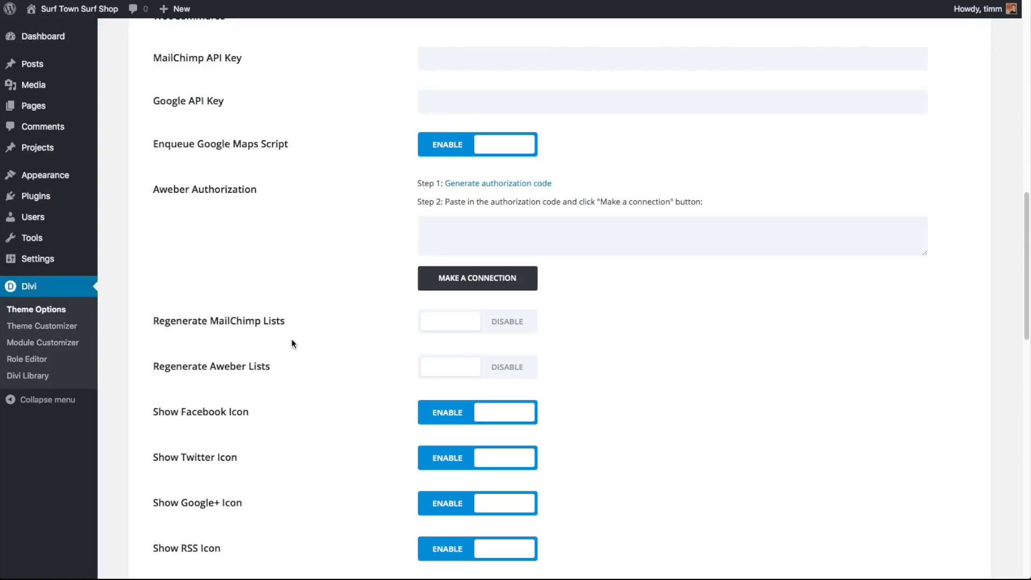
scroll(324, 371, down, 6)
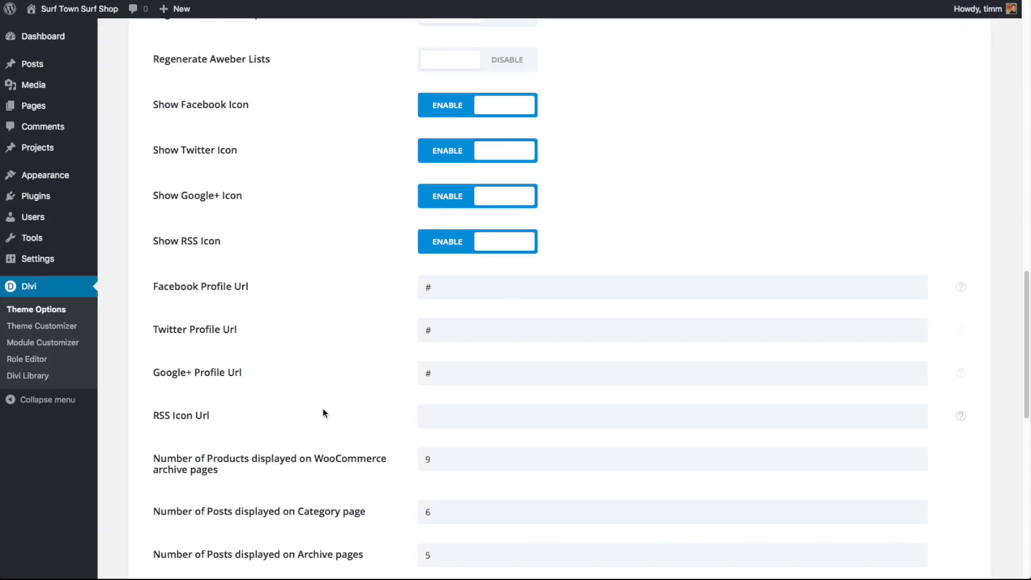
scroll(279, 389, down, 3)
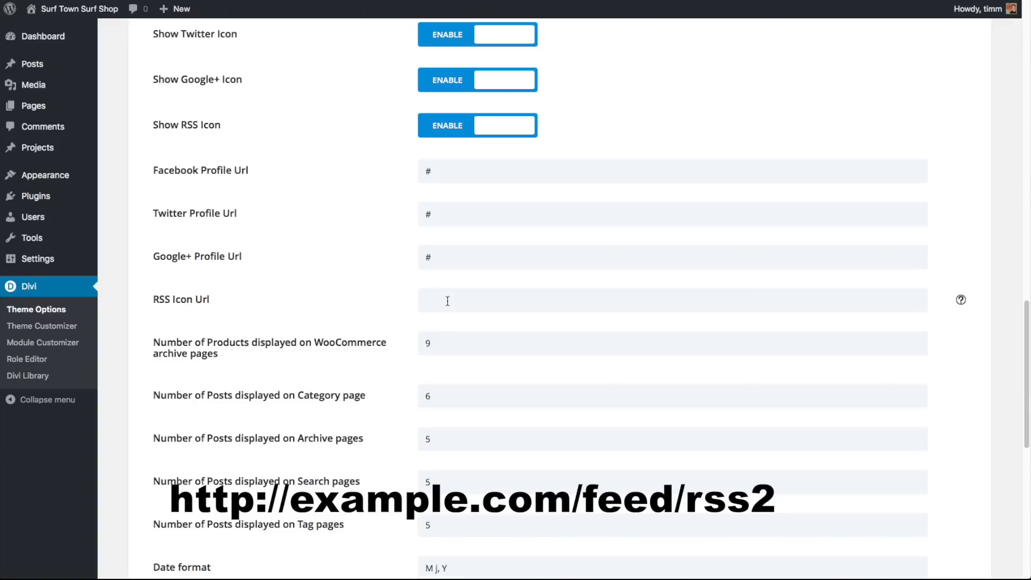
scroll(376, 290, down, 3)
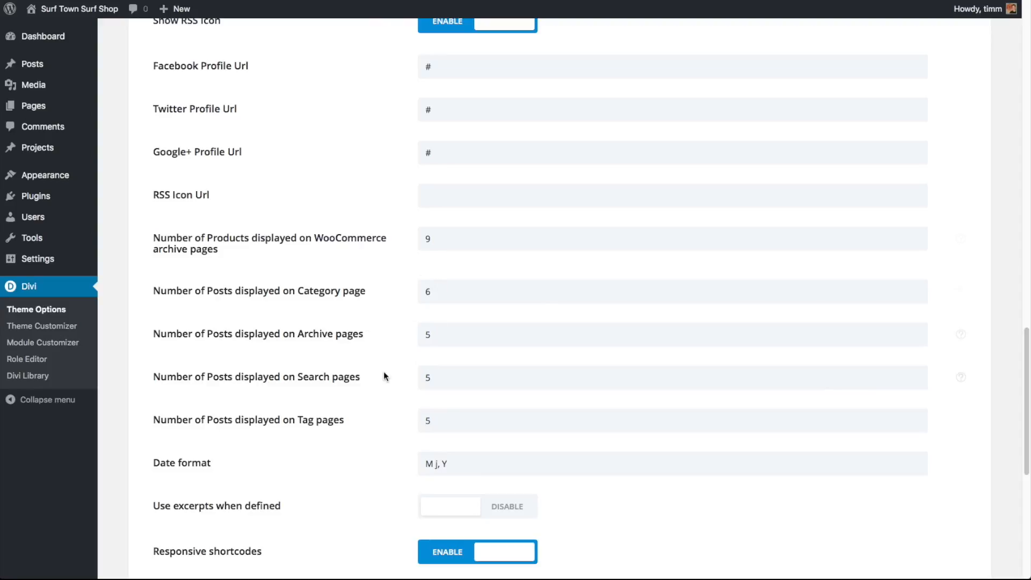
scroll(398, 357, down, 2)
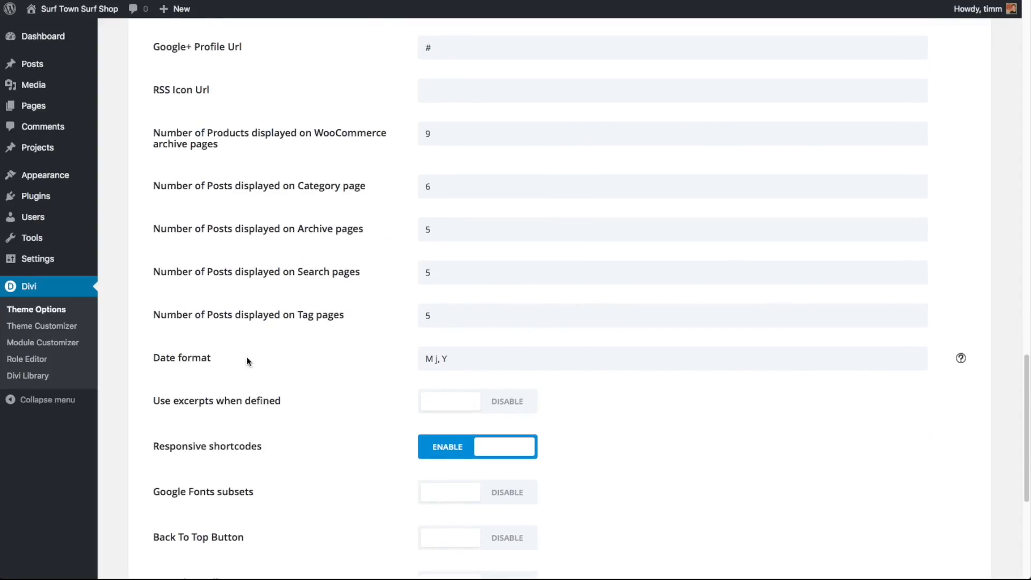
scroll(369, 365, down, 3)
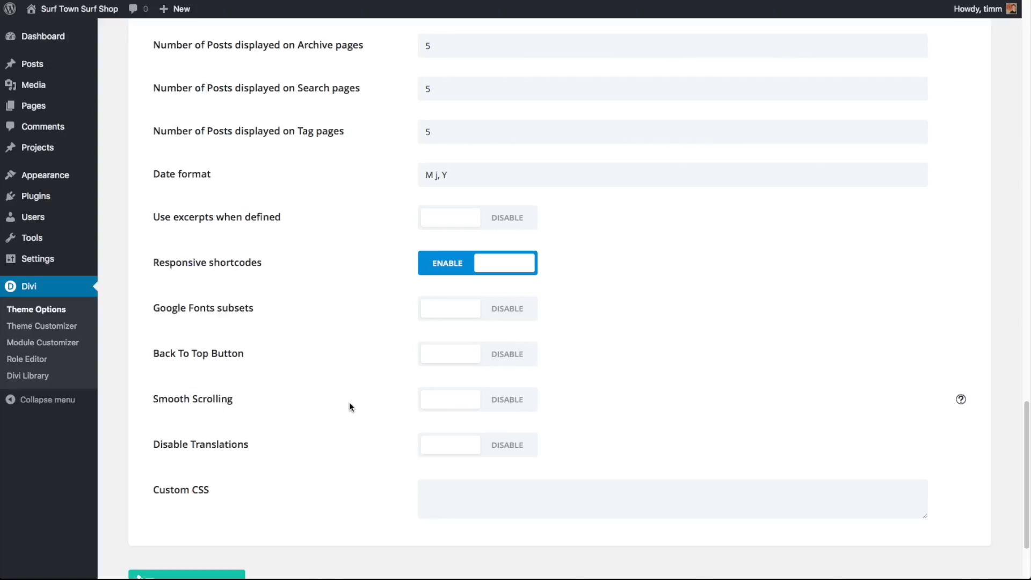
scroll(349, 404, down, 2)
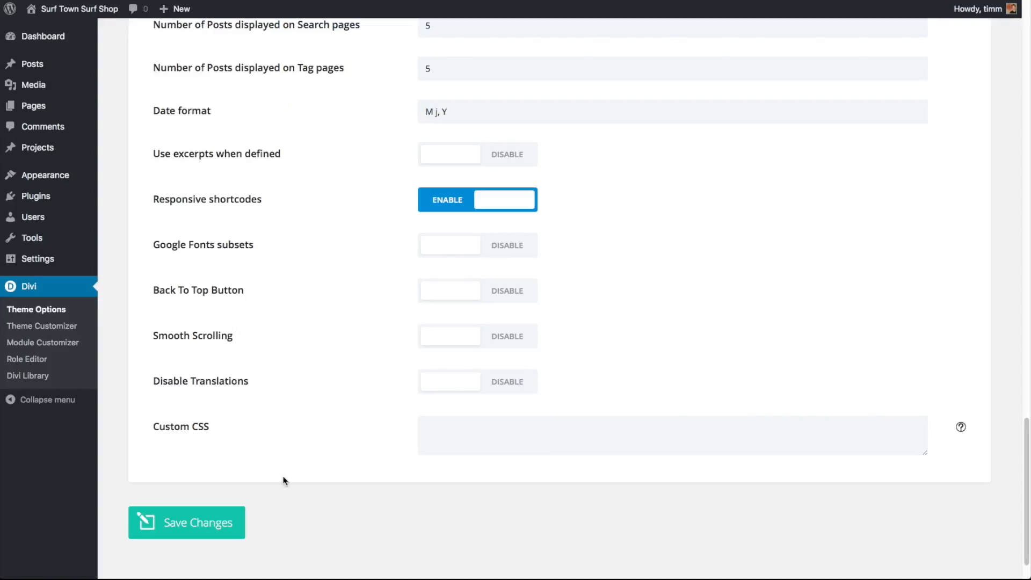
Save the general theme option changes and open Divi's Layout options.
click(213, 525)
scroll(430, 311, up, 15)
scroll(394, 317, up, 8)
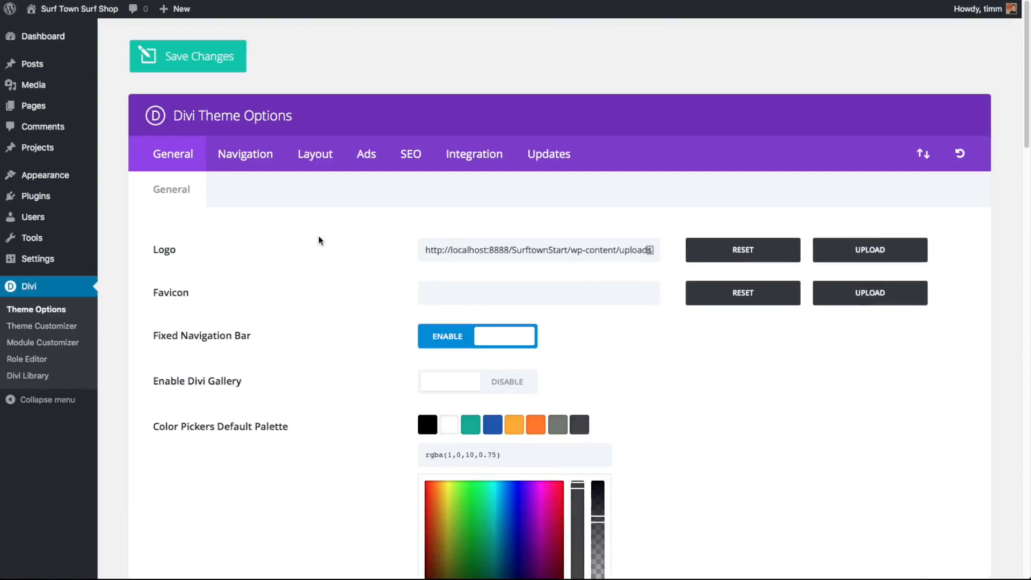
click(297, 152)
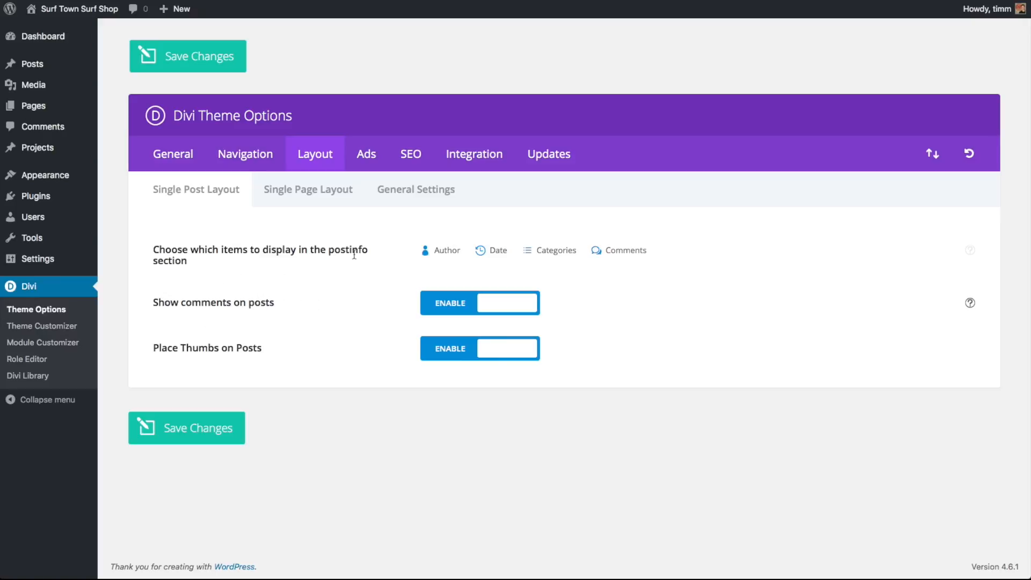
Review the single post layout, code integration and update credential settings in the Divi theme options, and return to the general options.
click(443, 251)
click(448, 251)
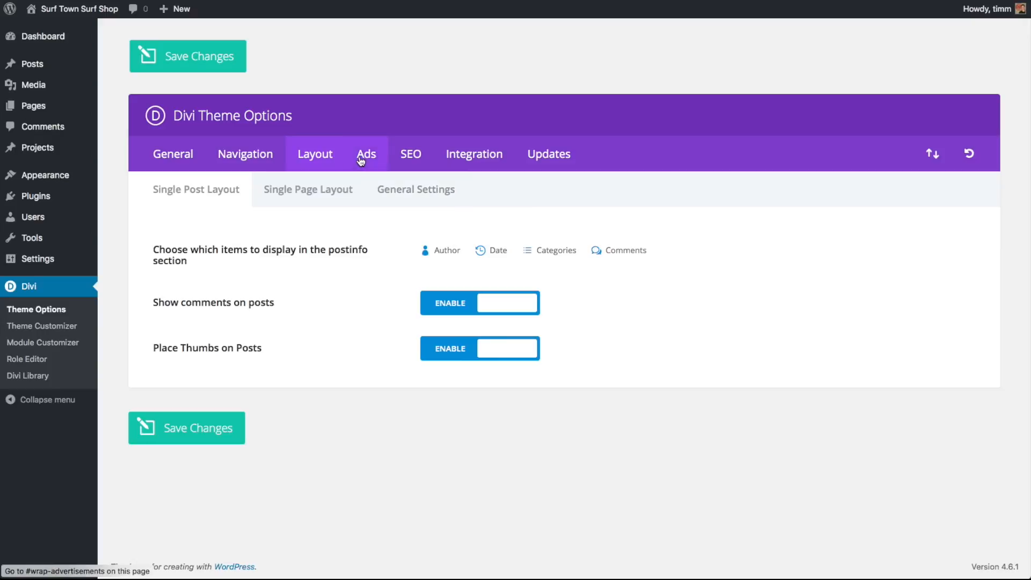
click(465, 160)
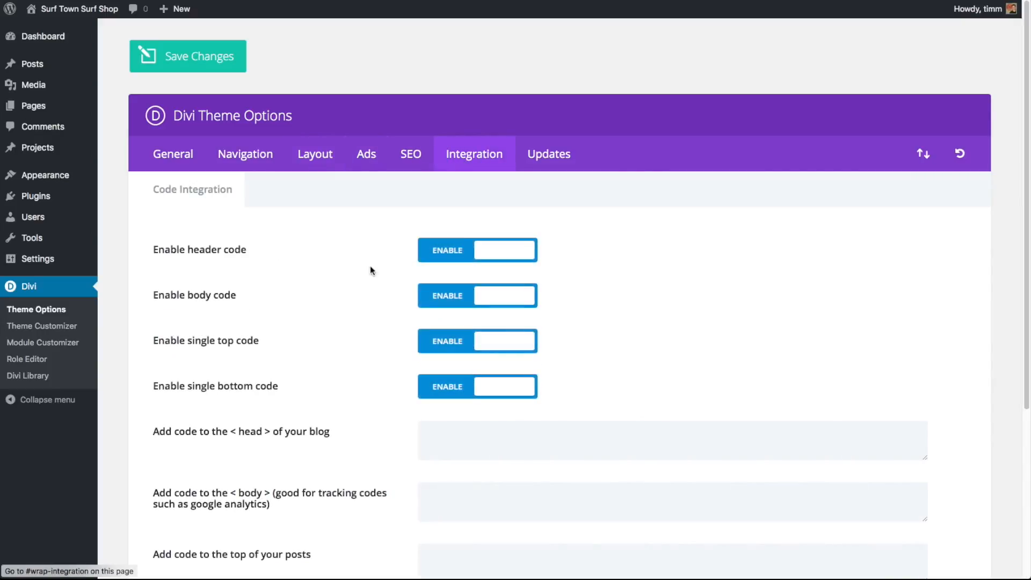
scroll(350, 368, down, 5)
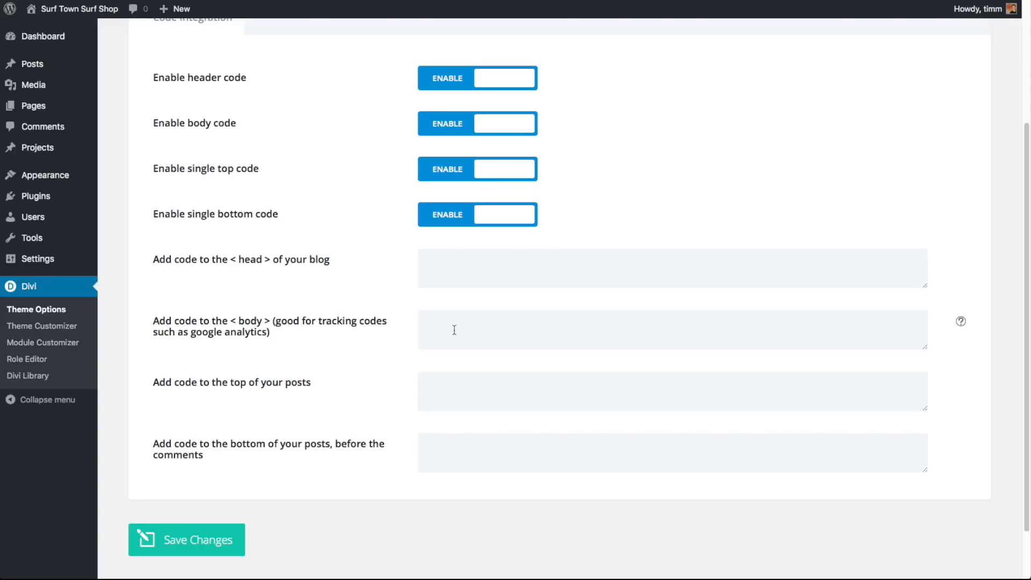
scroll(375, 362, up, 1)
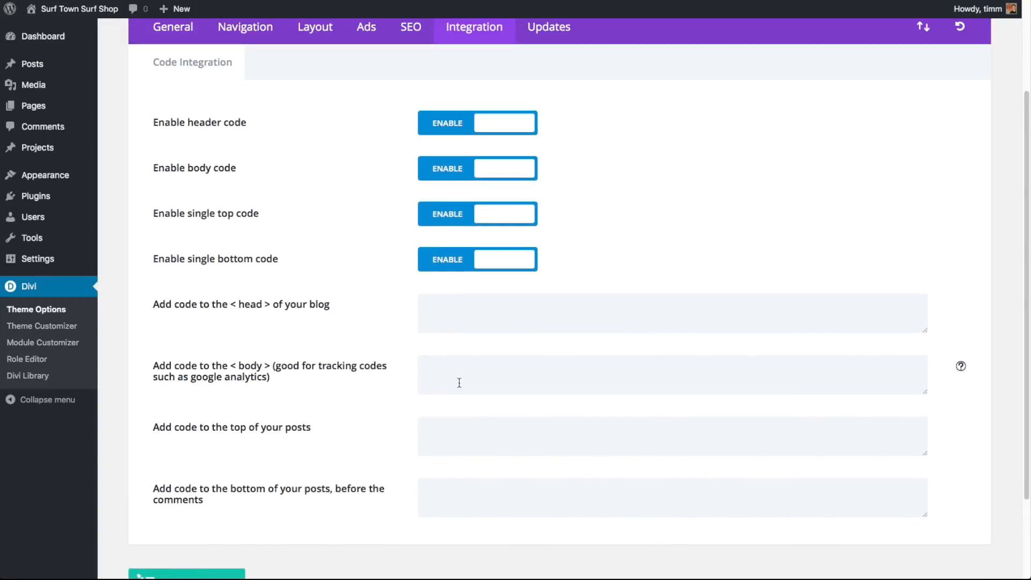
scroll(352, 379, up, 3)
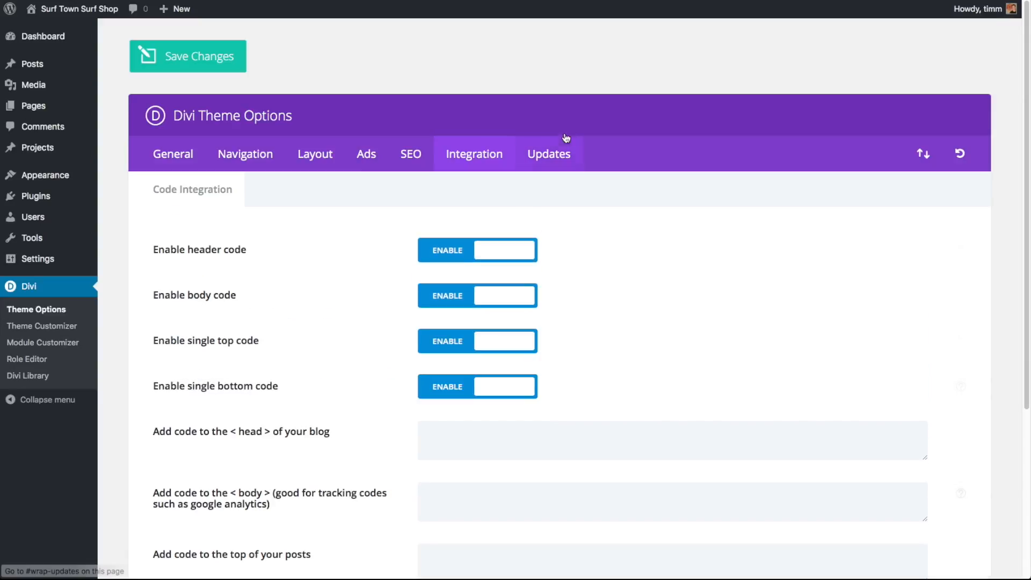
click(560, 155)
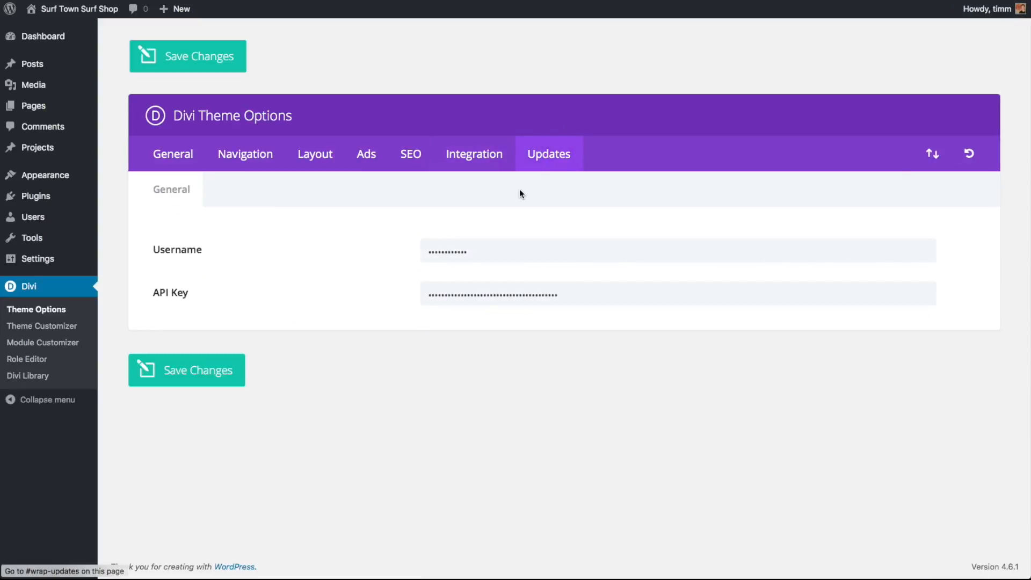
click(166, 157)
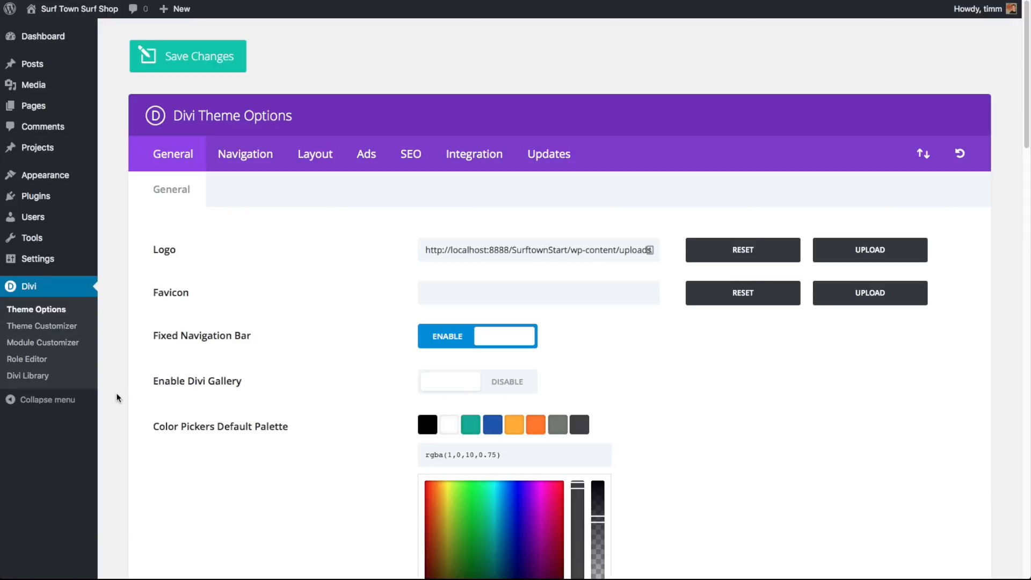
Open the general settings in the Theme Customizer and set the site tagline to "Surfboards for Surftown".
click(51, 332)
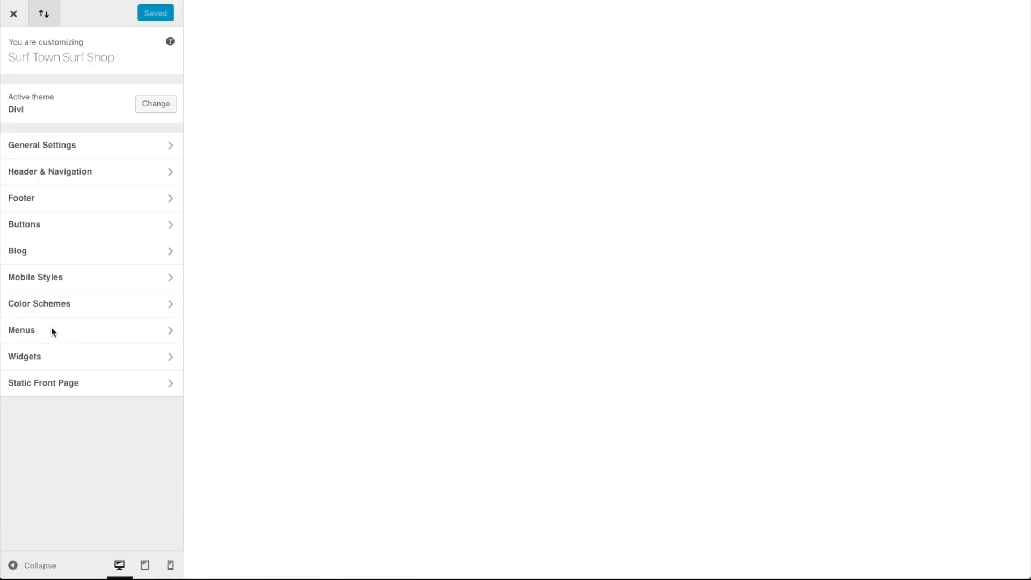
click(69, 145)
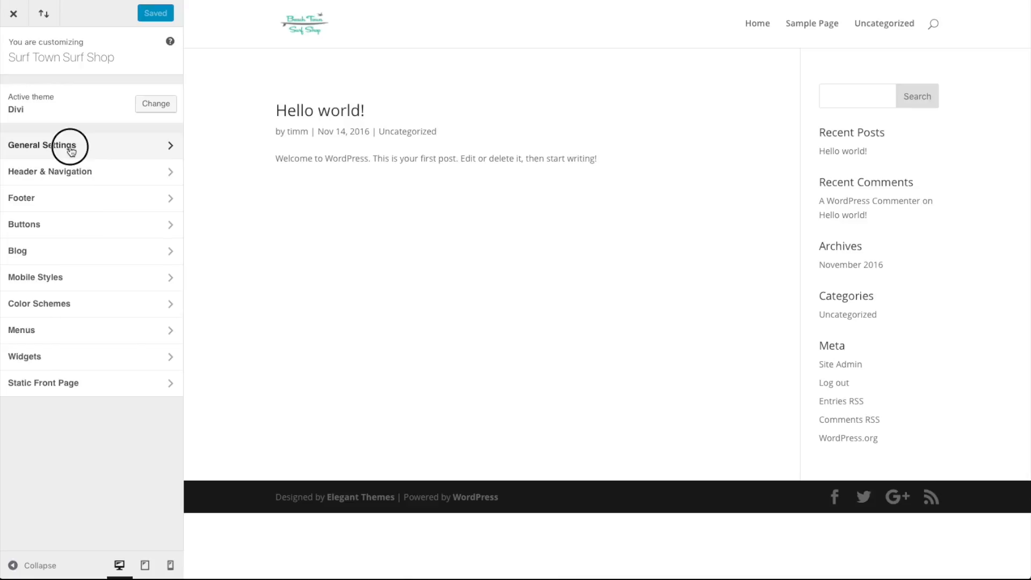
click(40, 93)
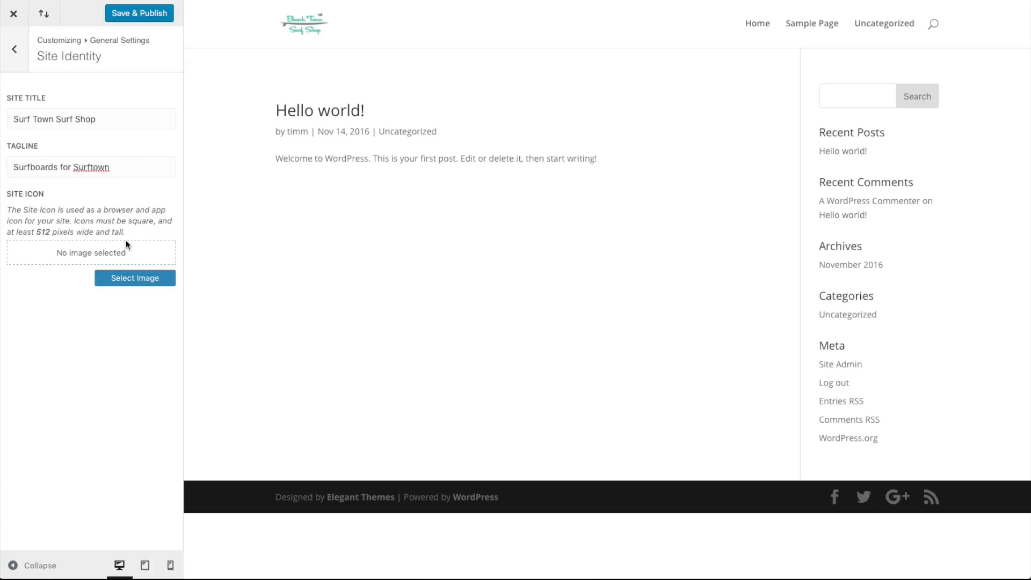
click(23, 63)
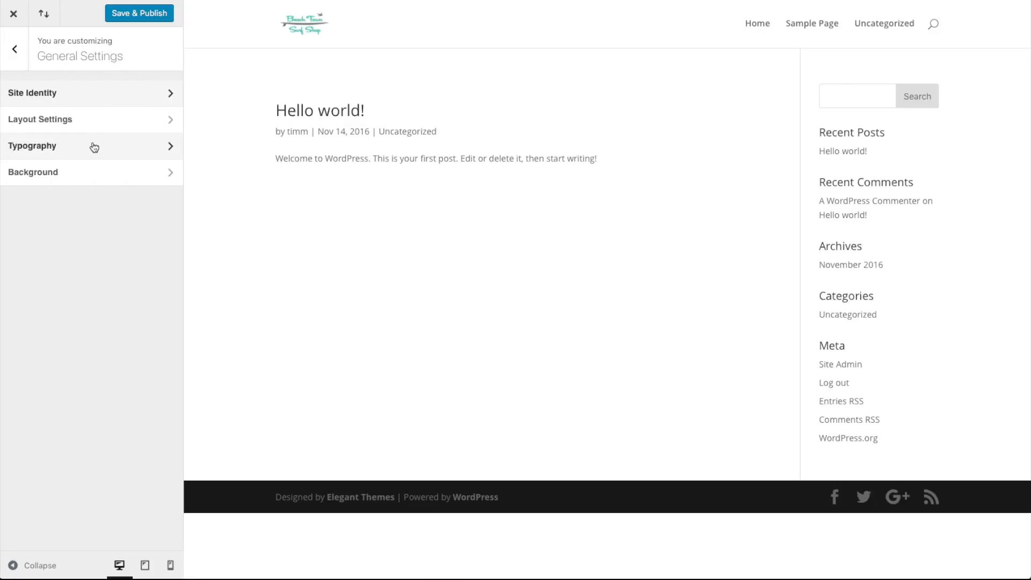
In the typography settings, set the body text size to 16 and the header text size to 32.
click(93, 146)
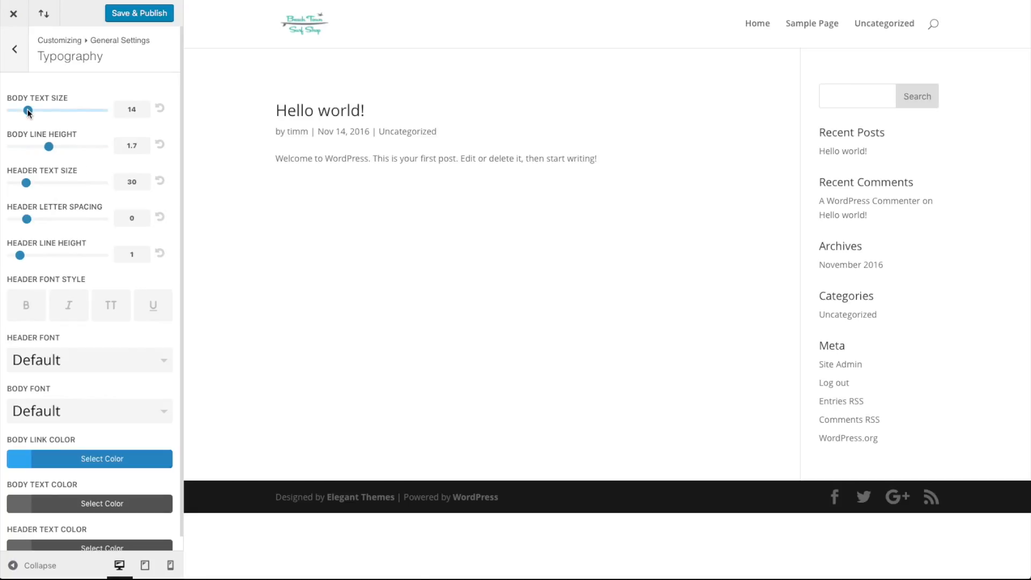
drag(28, 109, 36, 110)
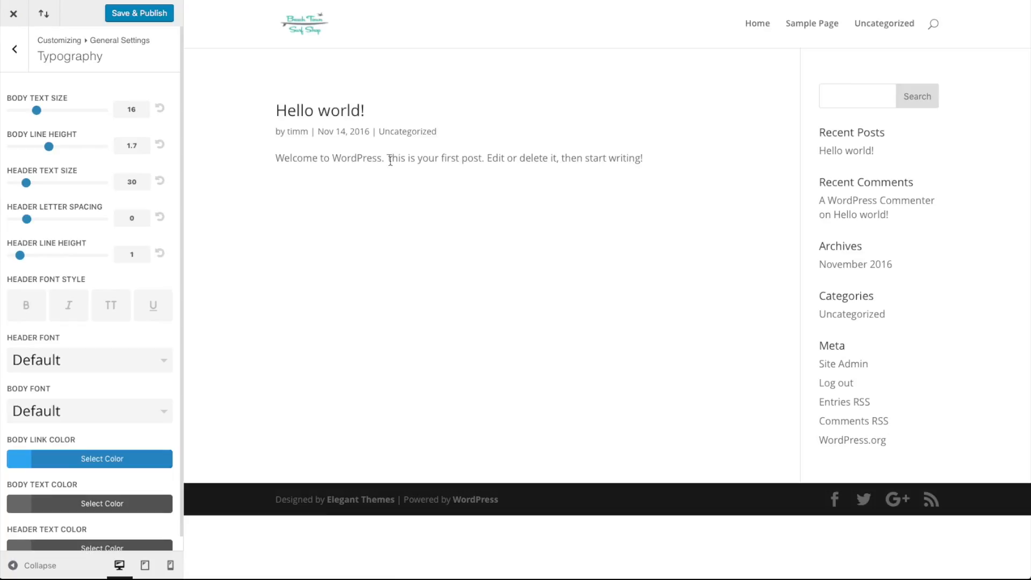
drag(26, 182, 31, 185)
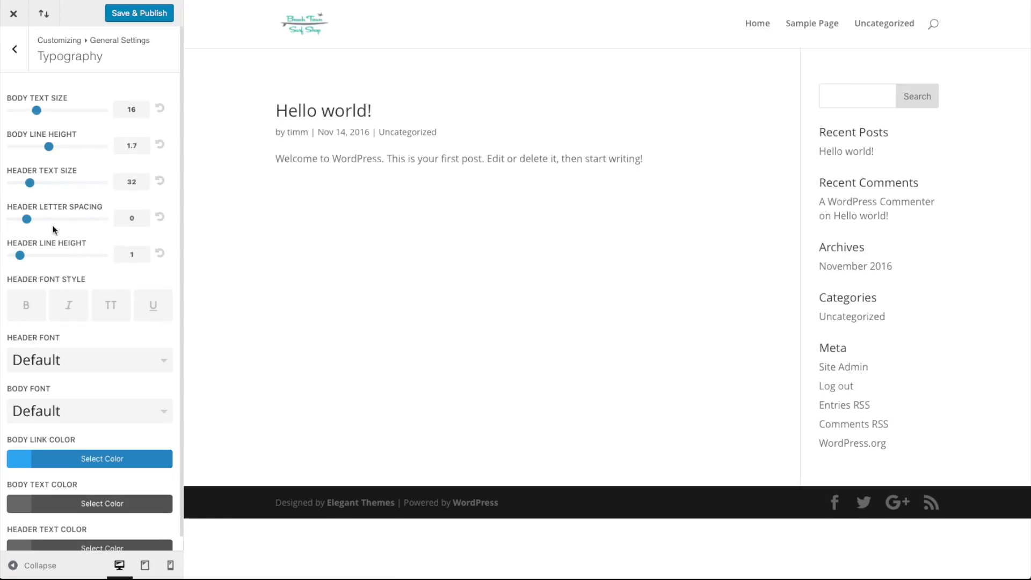
Open the body link color for editing and copy the main Secondary color (1) code, 2056B1, from the palette document.
scroll(56, 230, down, 1)
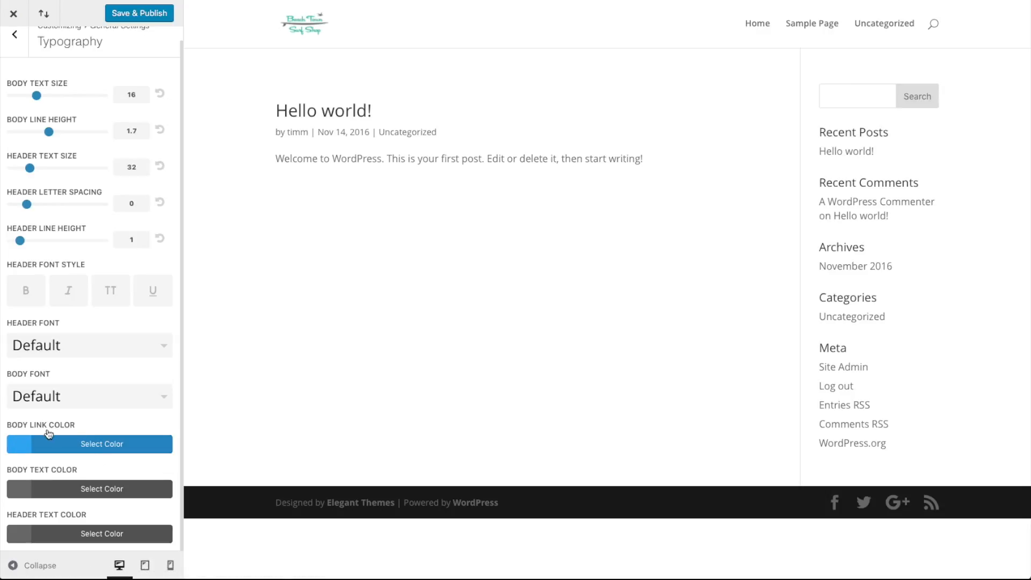
click(83, 444)
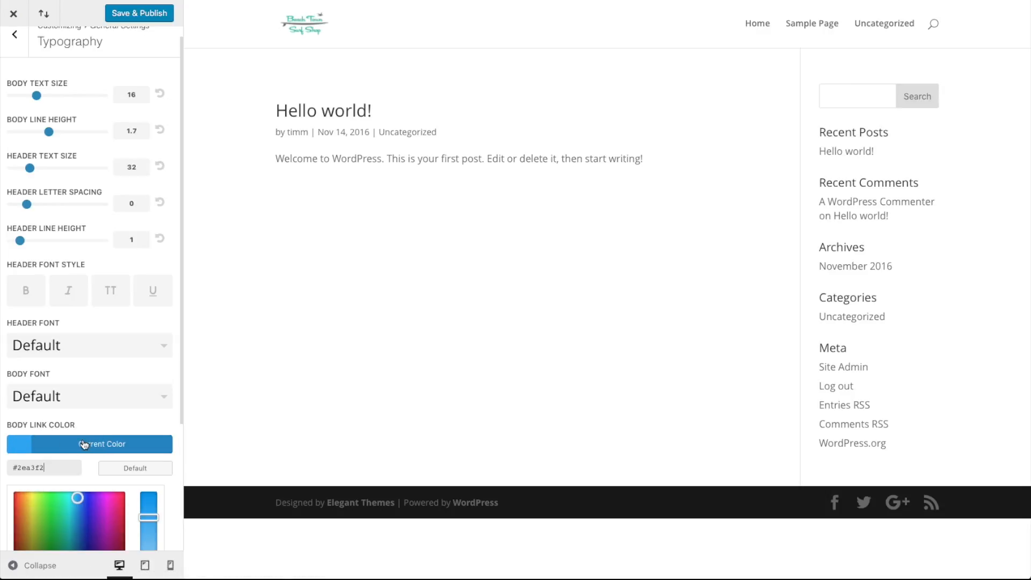
scroll(105, 457, down, 2)
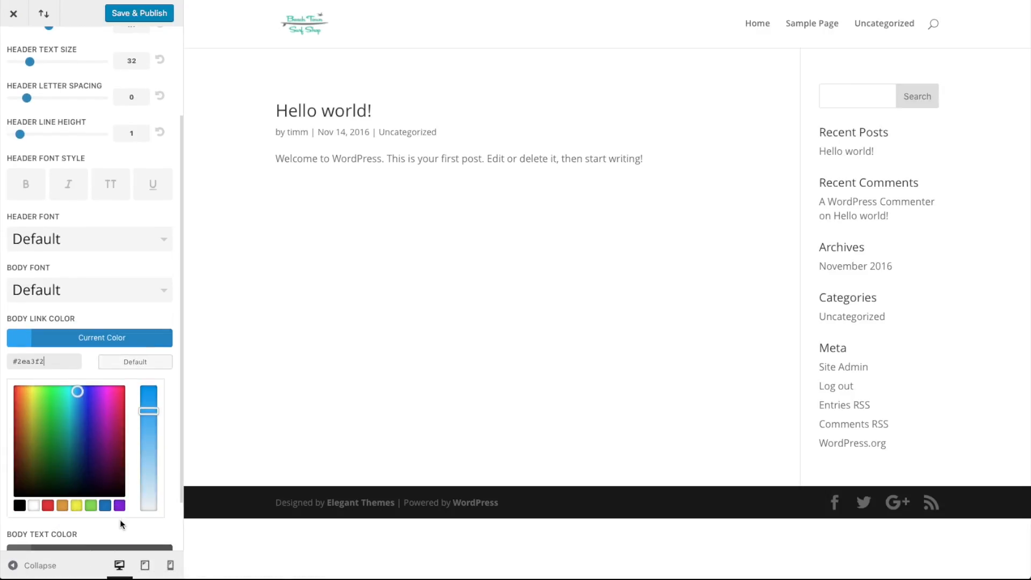
scroll(121, 519, down, 2)
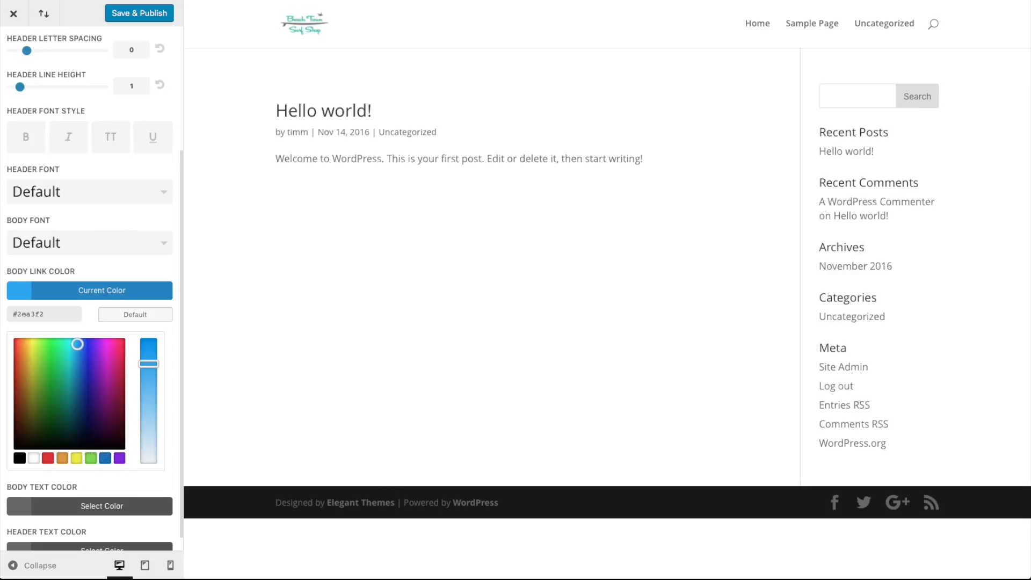
click(817, 578)
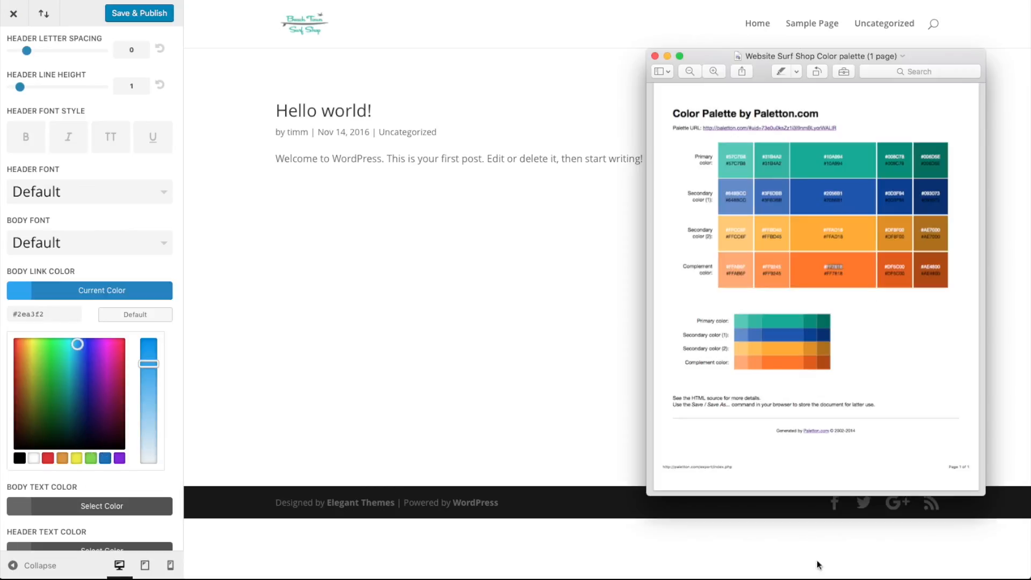
click(845, 193)
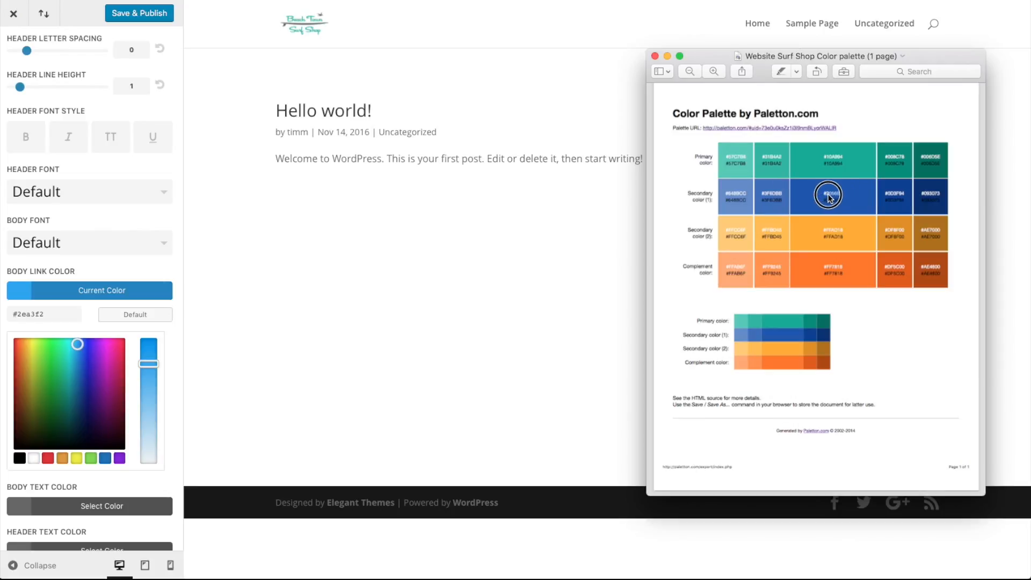
right_click(835, 198)
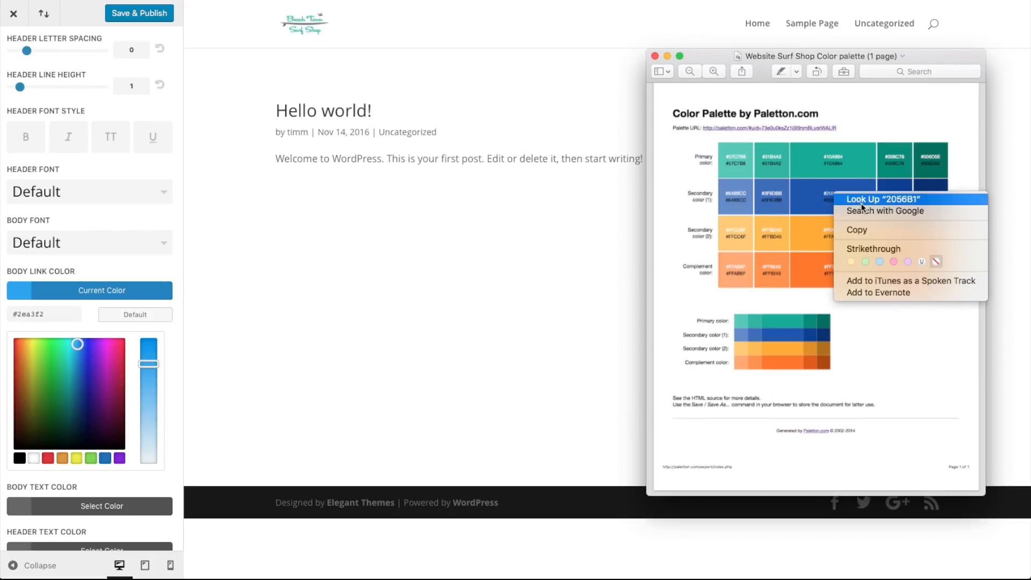
click(861, 229)
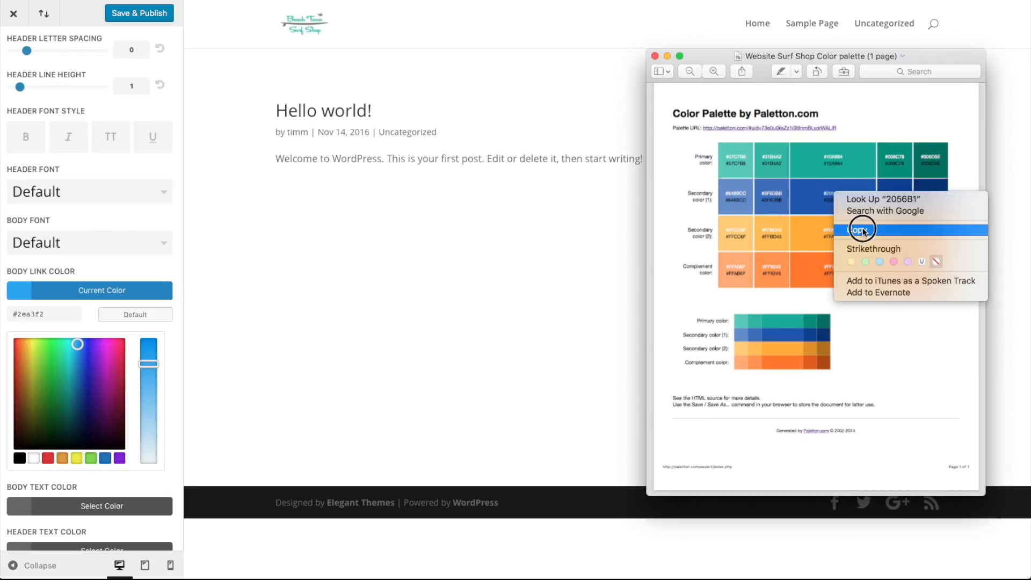
Replace the body link color value with the copied code, #2056b1, and close its color picker.
click(57, 313)
drag(57, 314, 18, 317)
click(18, 320)
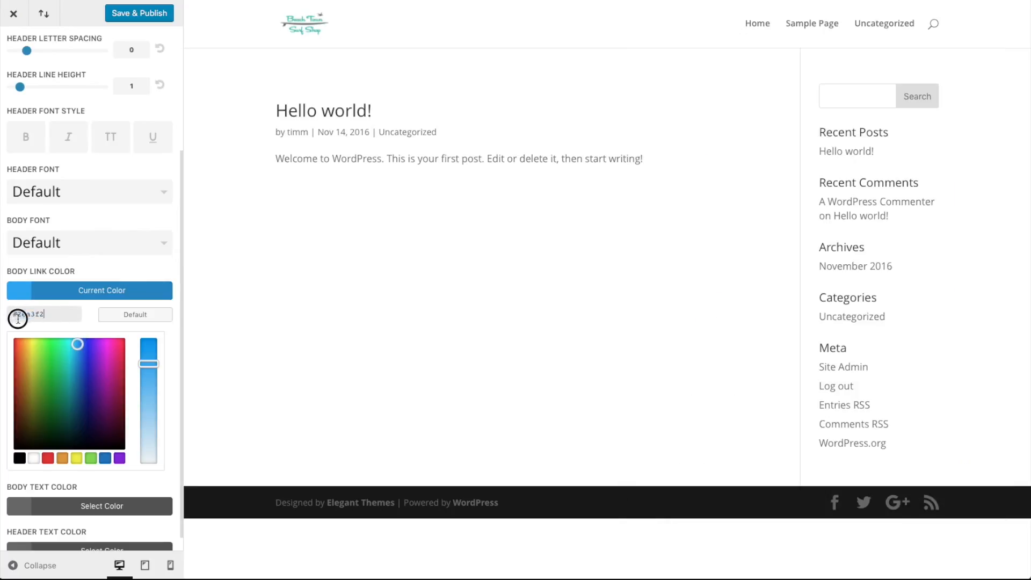
double_click(25, 313)
right_click(26, 313)
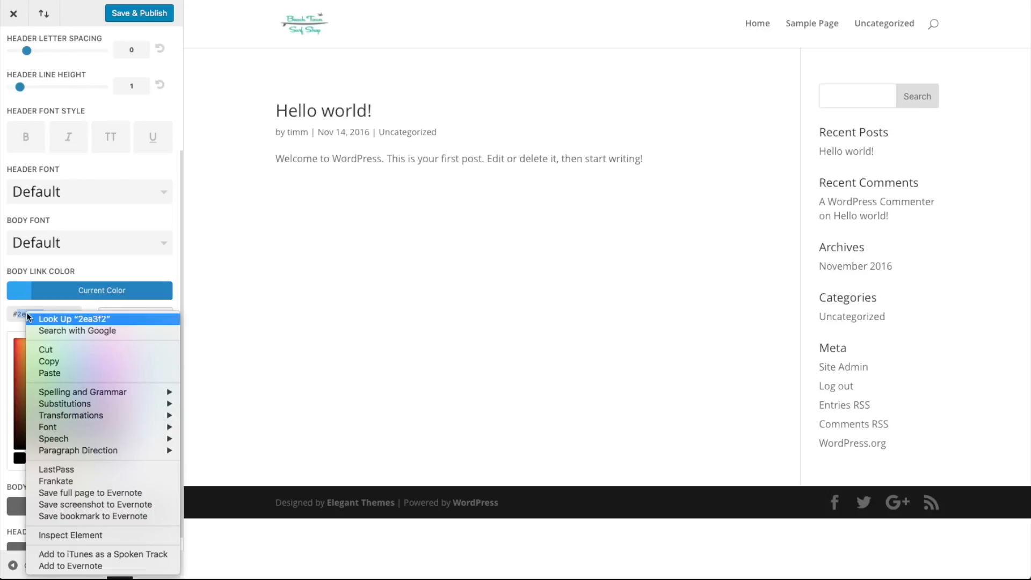
click(65, 372)
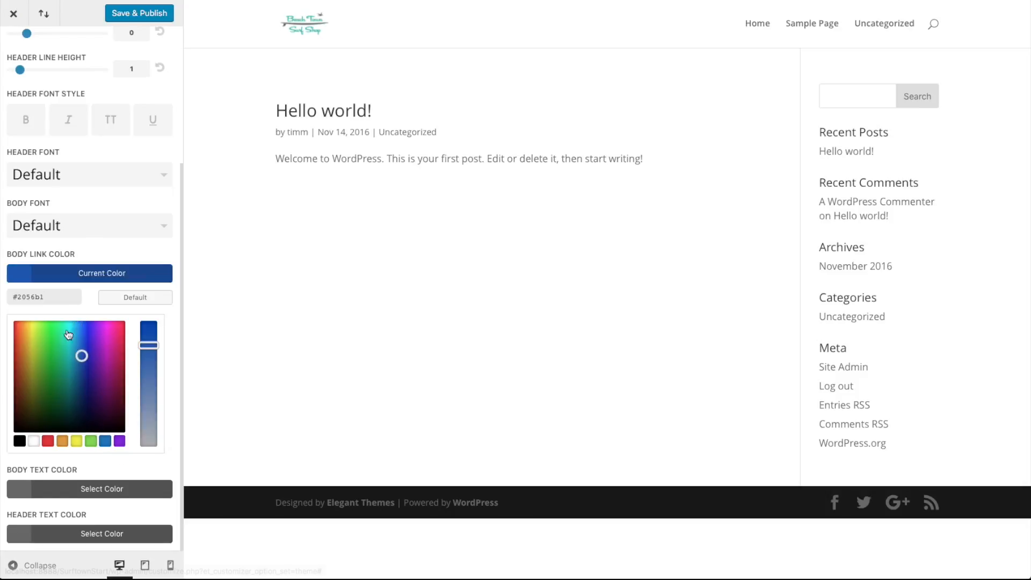
click(146, 470)
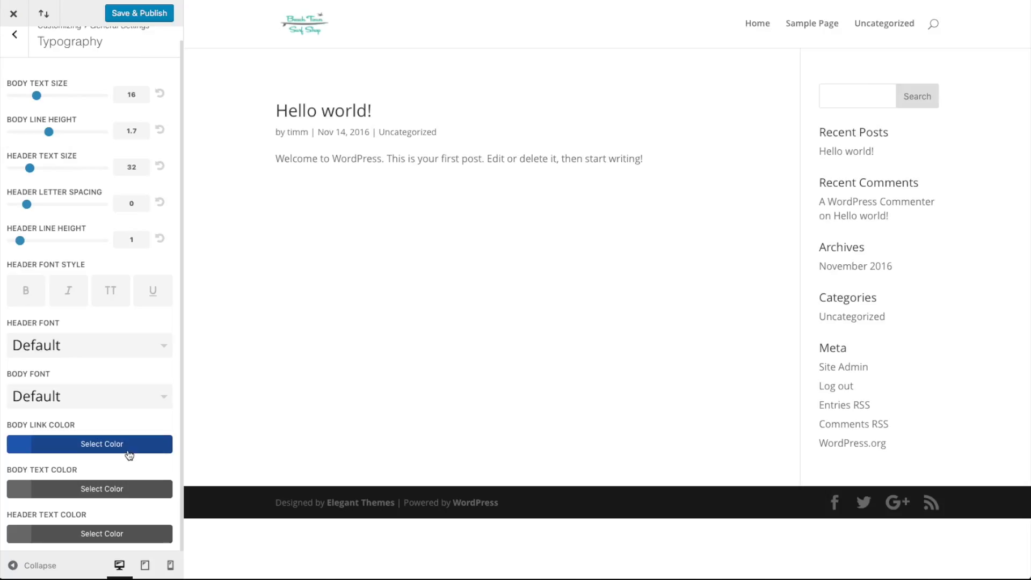
Darken the body text color to #3f3f3f and the header text color to #424242.
click(67, 488)
scroll(32, 462, down, 5)
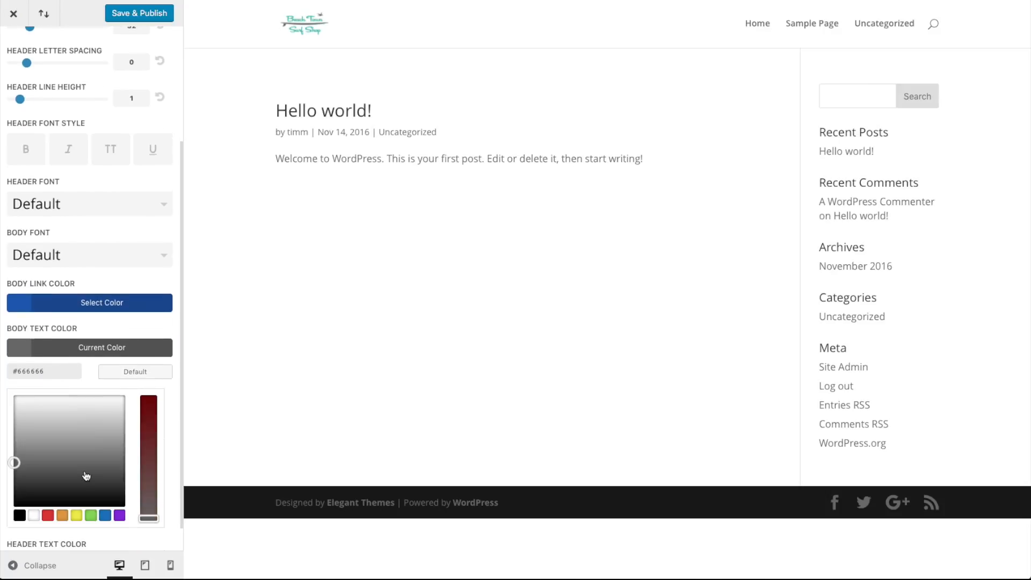
drag(18, 432, 14, 450)
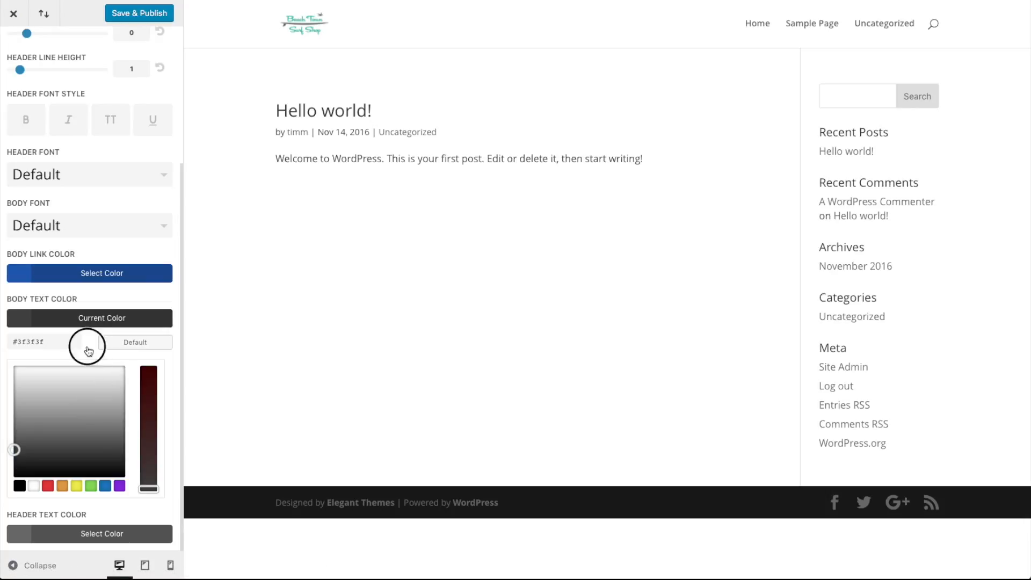
click(83, 534)
drag(19, 477, 11, 493)
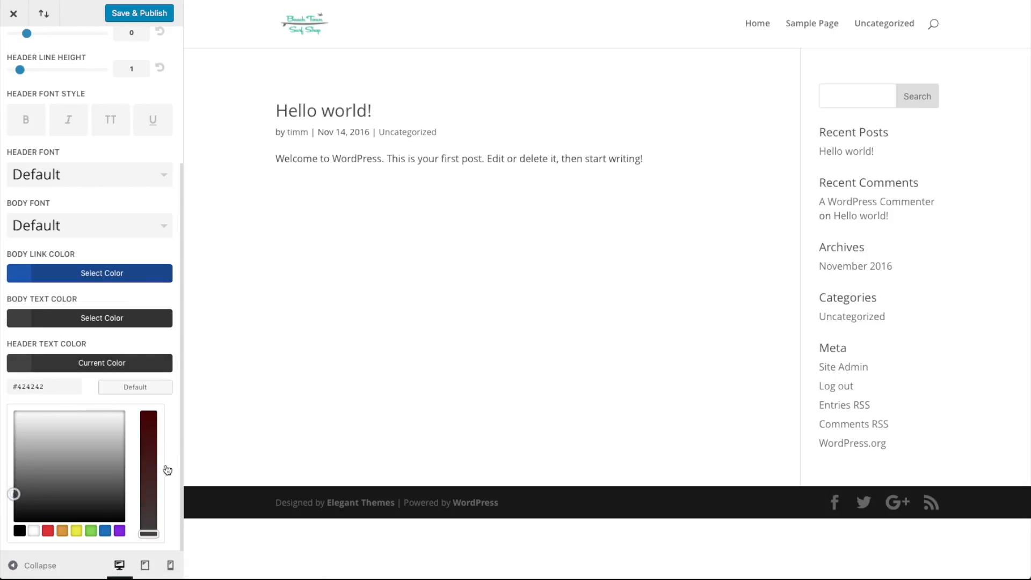
Set the header font to Comfortaa in the typography settings.
scroll(124, 379, up, 4)
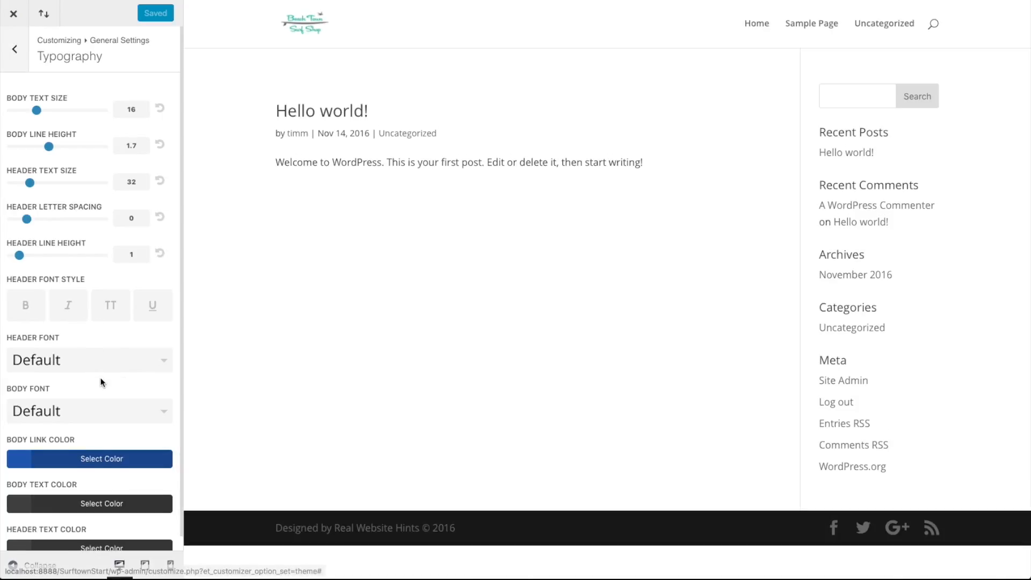
scroll(100, 379, down, 1)
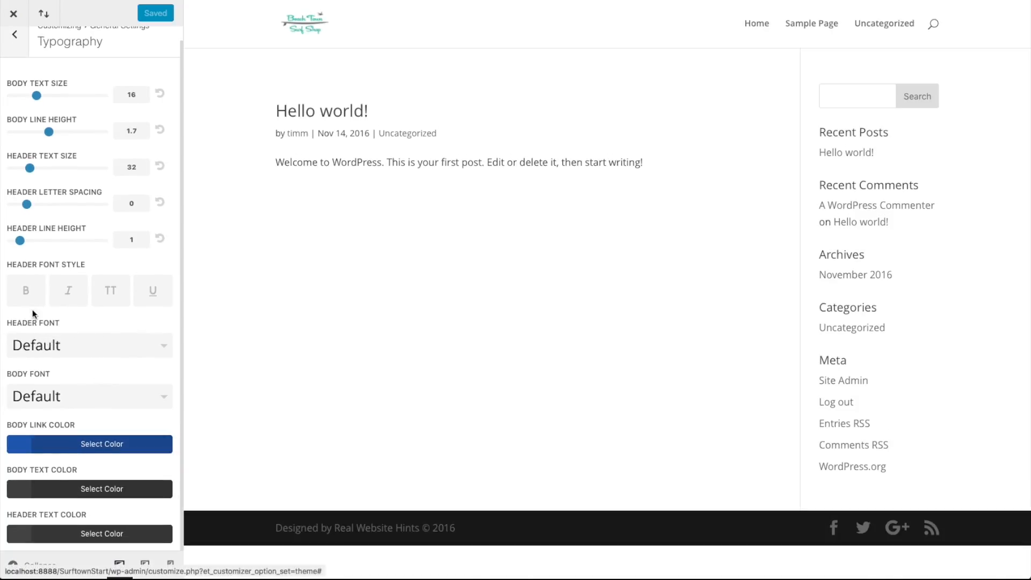
click(120, 354)
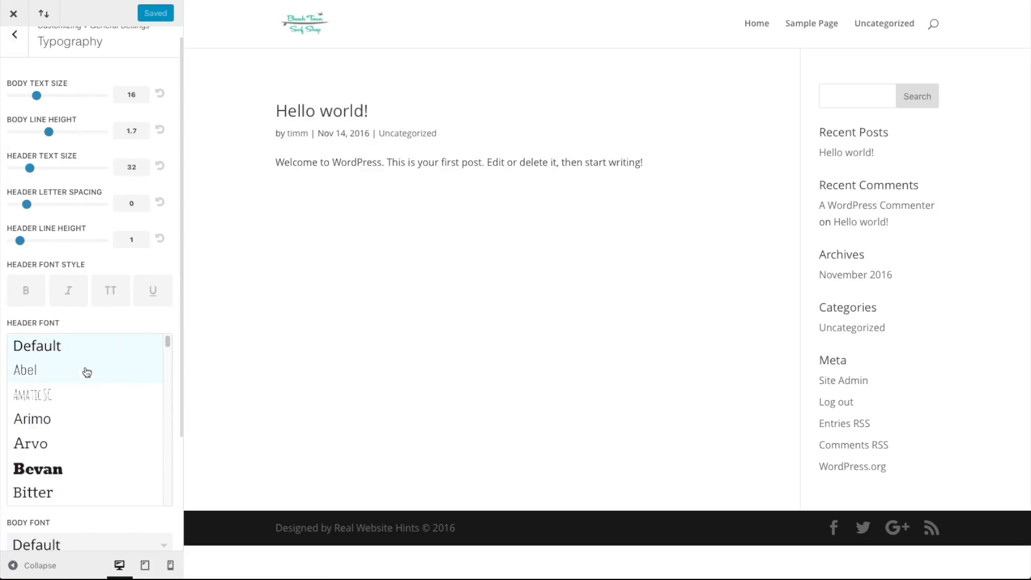
scroll(86, 376, down, 5)
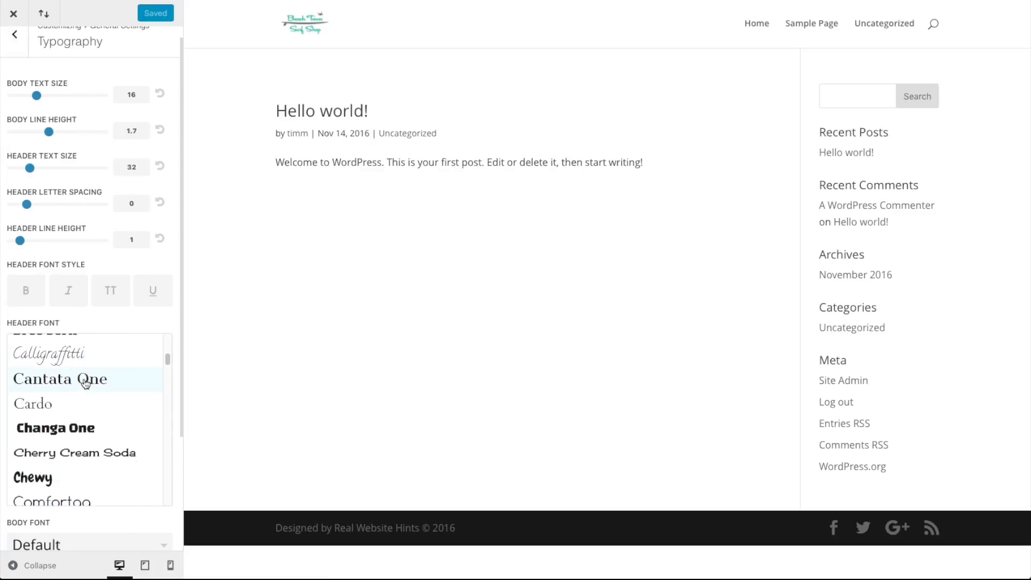
scroll(87, 382, down, 3)
click(87, 440)
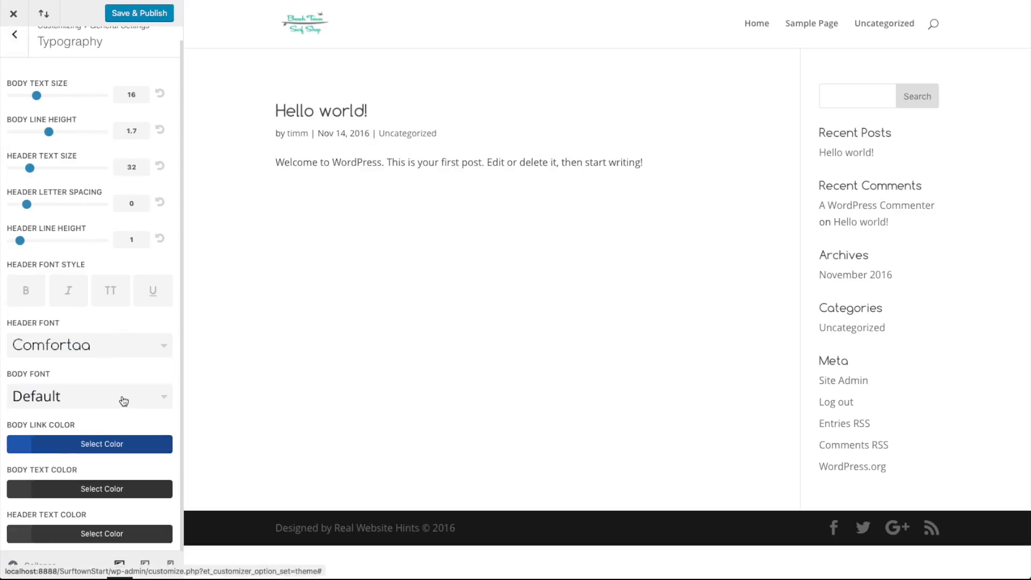
Choose a different body font from the font list in the typography settings.
click(123, 400)
scroll(119, 414, down, 3)
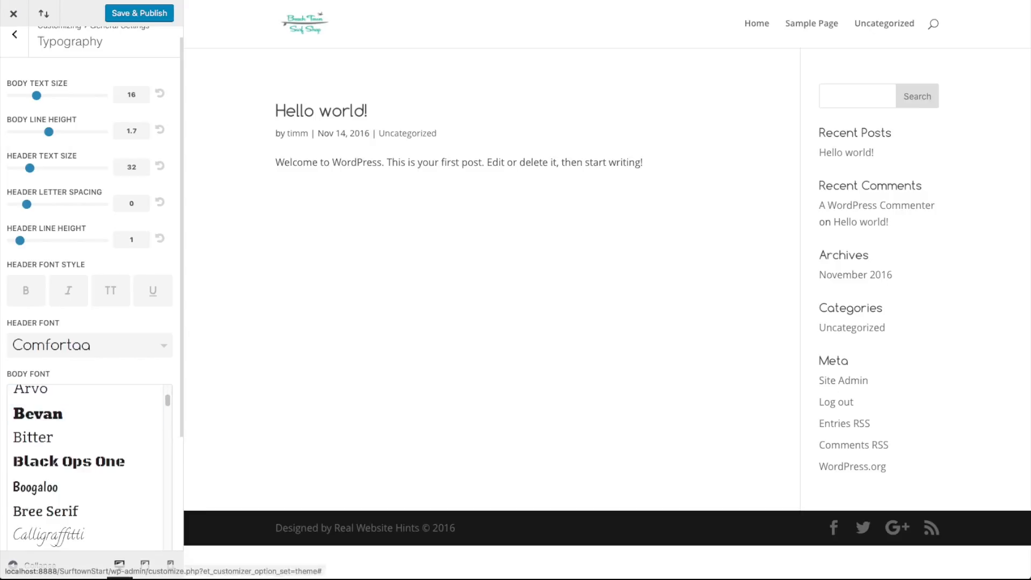
scroll(70, 482, down, 6)
click(51, 459)
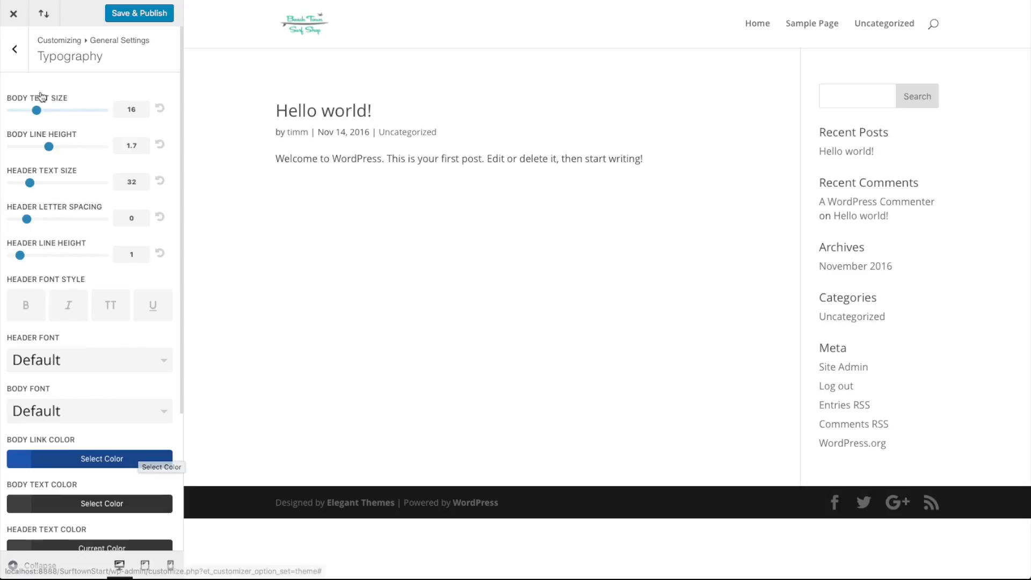
Review the background options in the general settings and return to the section list.
click(16, 50)
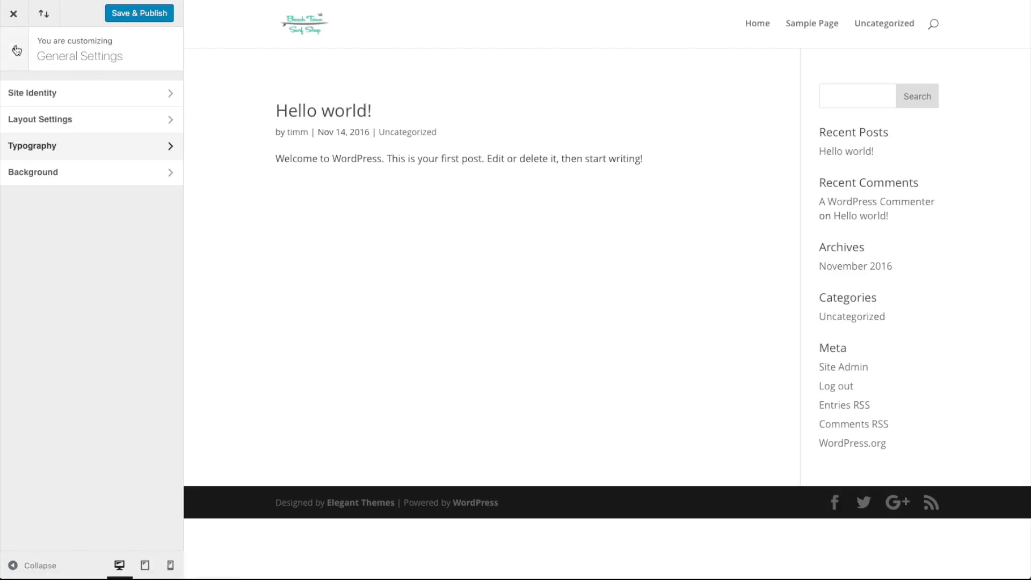
click(45, 183)
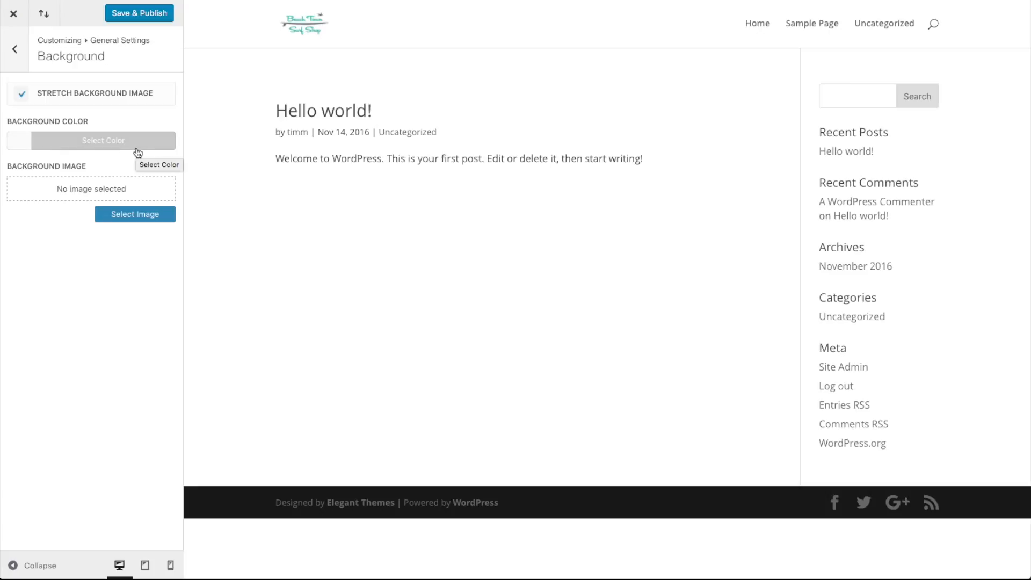
click(19, 63)
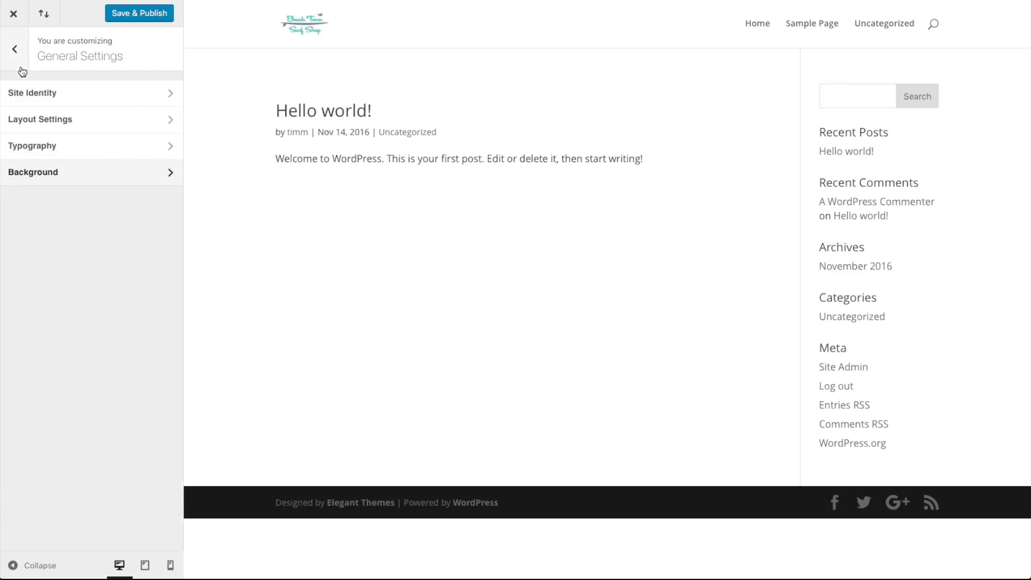
Set the active link color of the primary menu bar in the header and navigation settings to #2056b1.
click(11, 49)
click(119, 181)
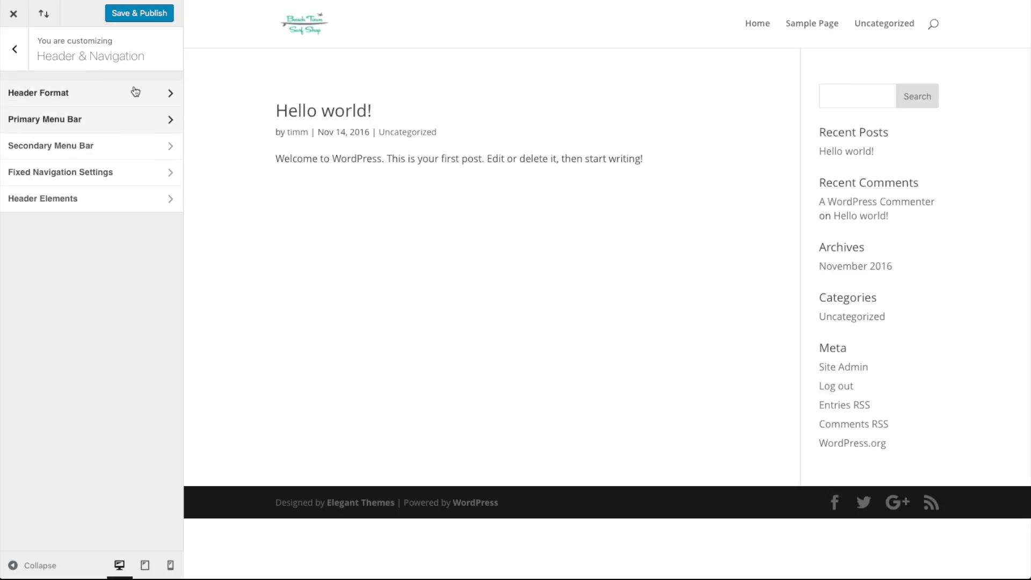
click(56, 119)
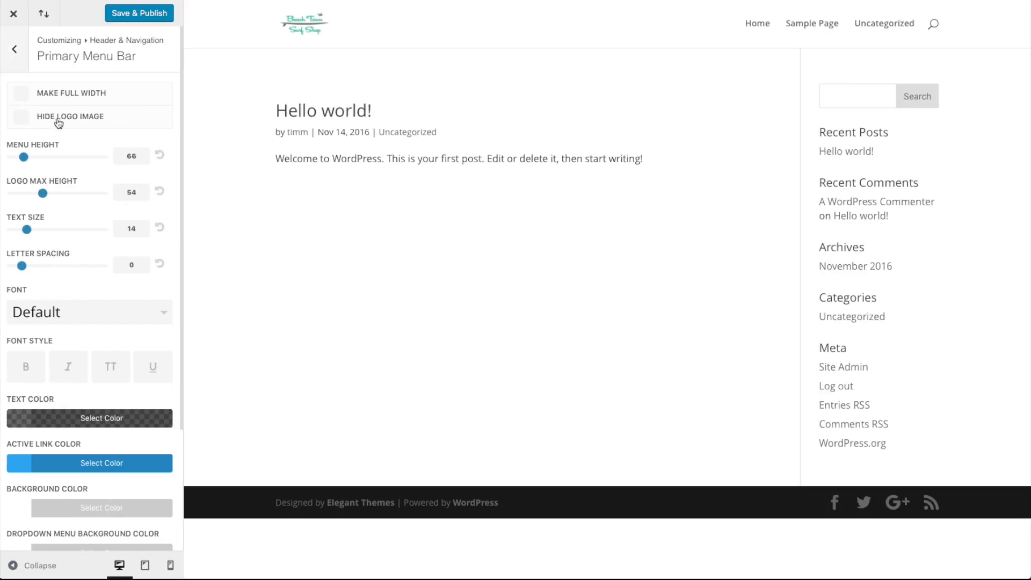
scroll(131, 212, down, 3)
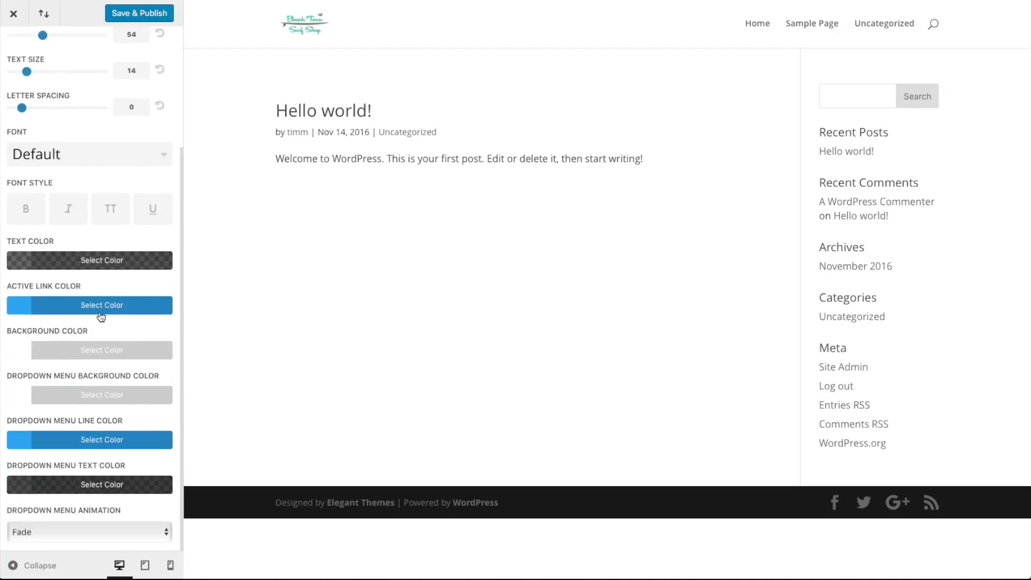
click(81, 305)
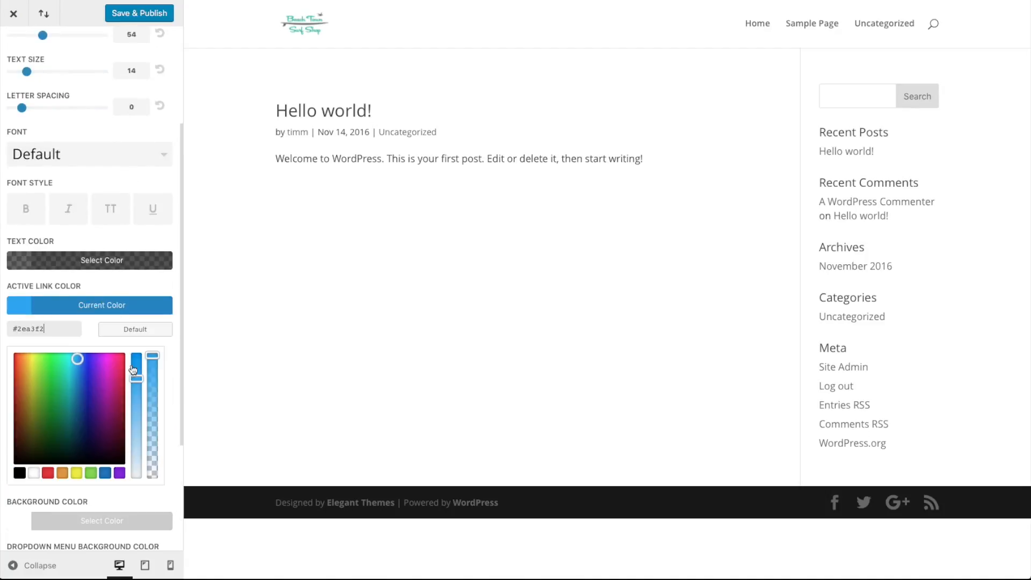
drag(66, 330, 17, 328)
text(#2056B1)
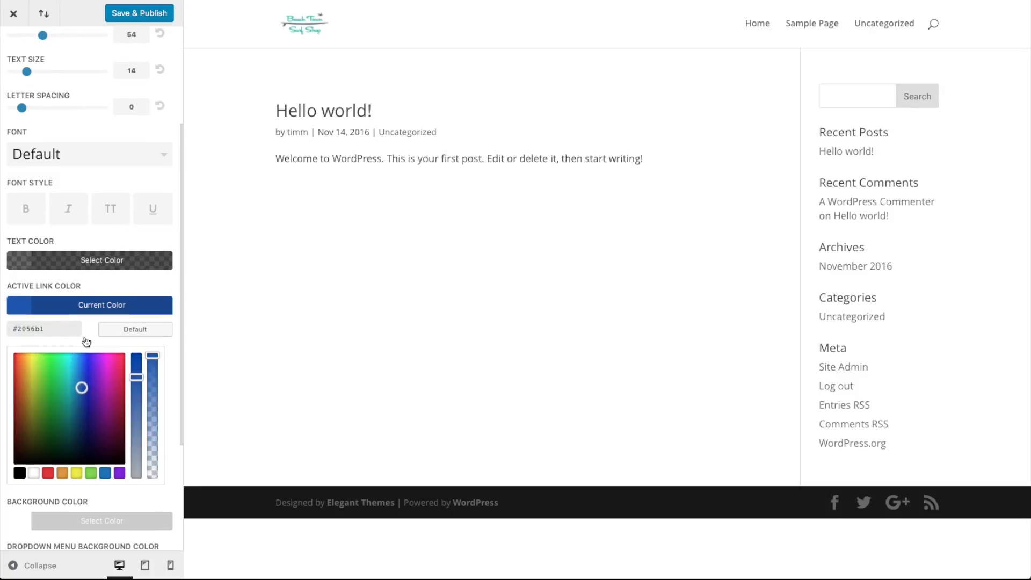
Set the dropdown menu line color of the primary menu bar to #2056b1.
scroll(86, 344, down, 3)
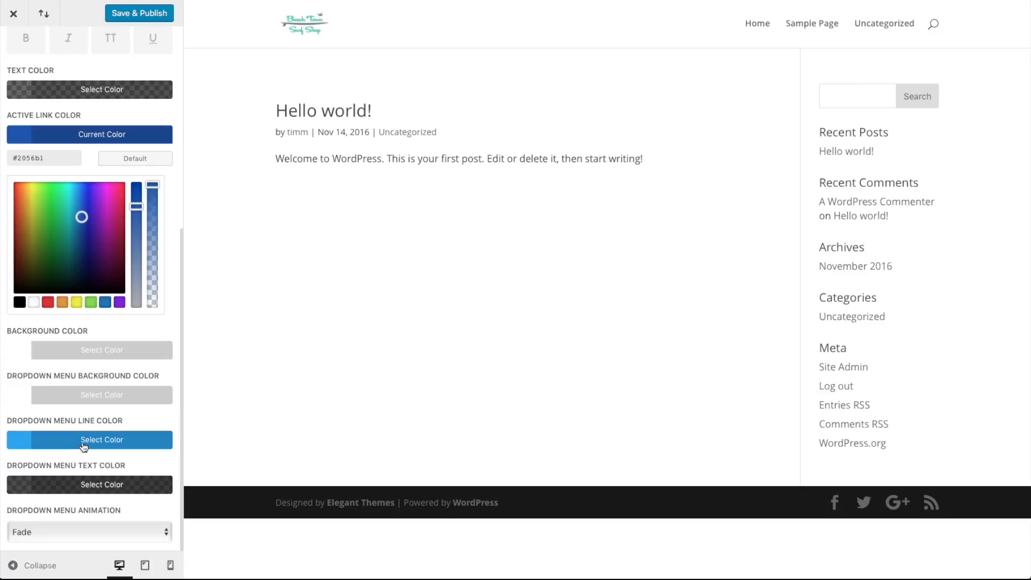
click(84, 440)
drag(54, 294, 18, 294)
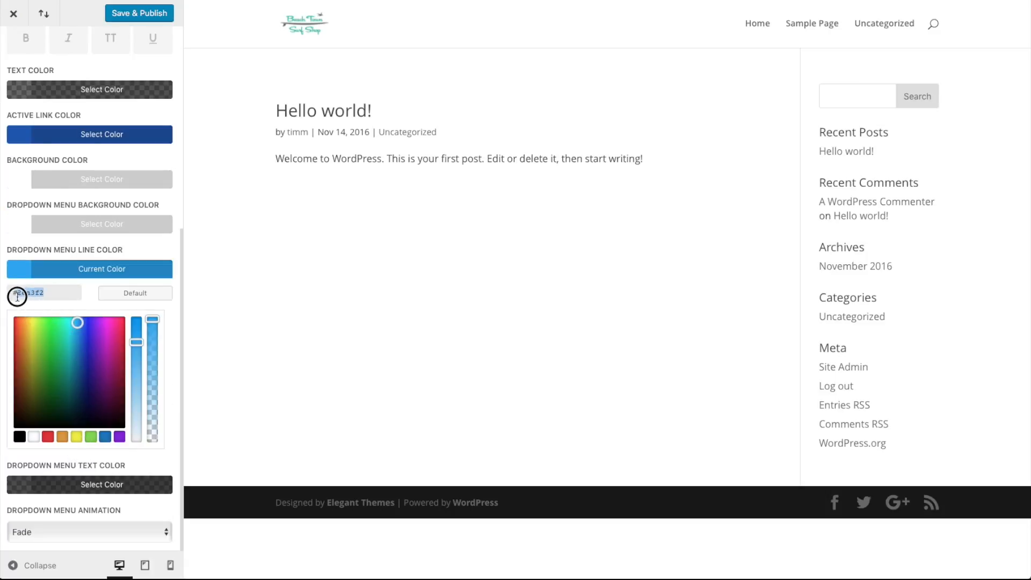
text(2056b1)
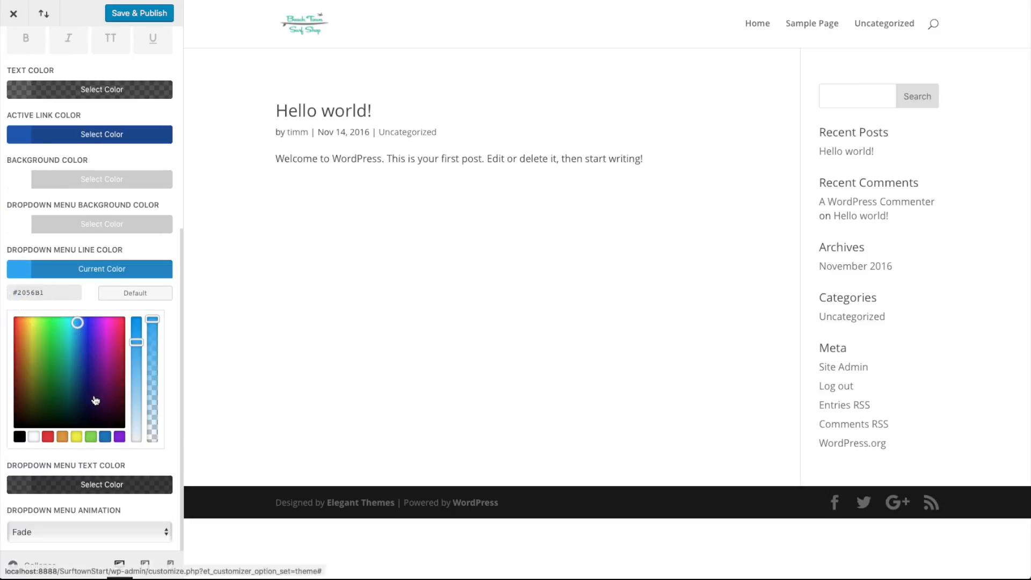
scroll(112, 468, up, 6)
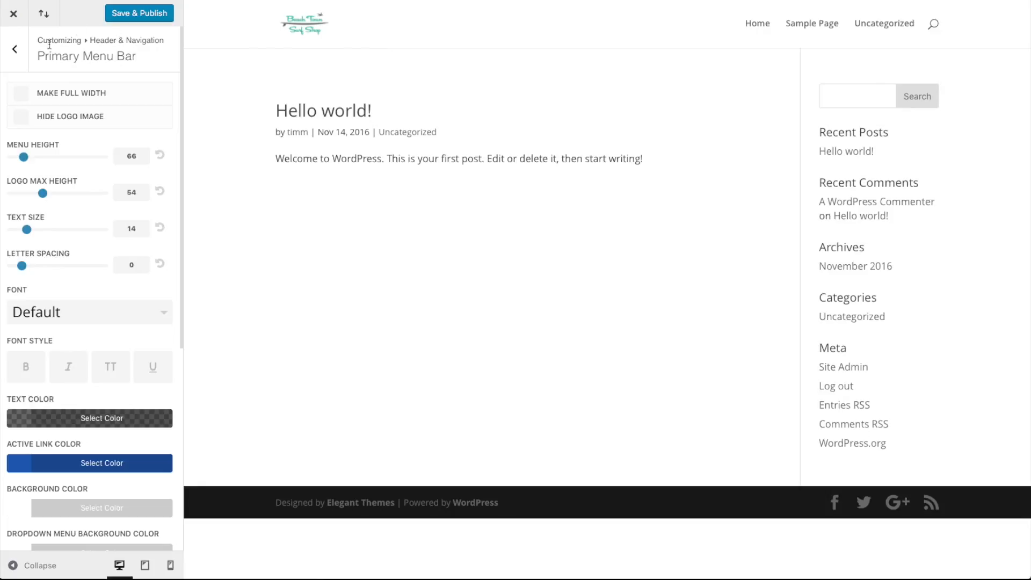
Review the Secondary Menu Bar and Header Elements options in the header and navigation settings.
click(19, 54)
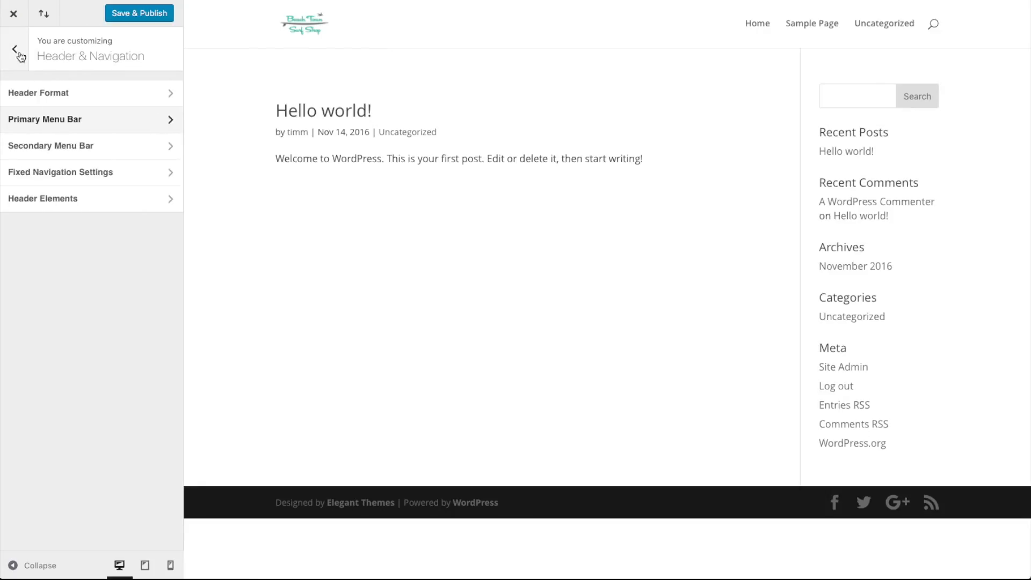
click(92, 157)
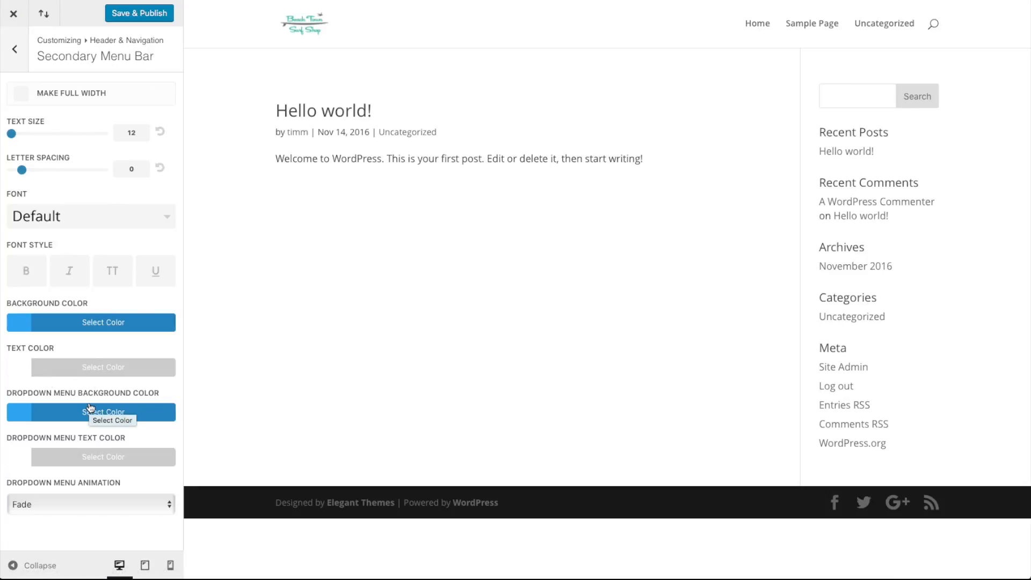
click(10, 53)
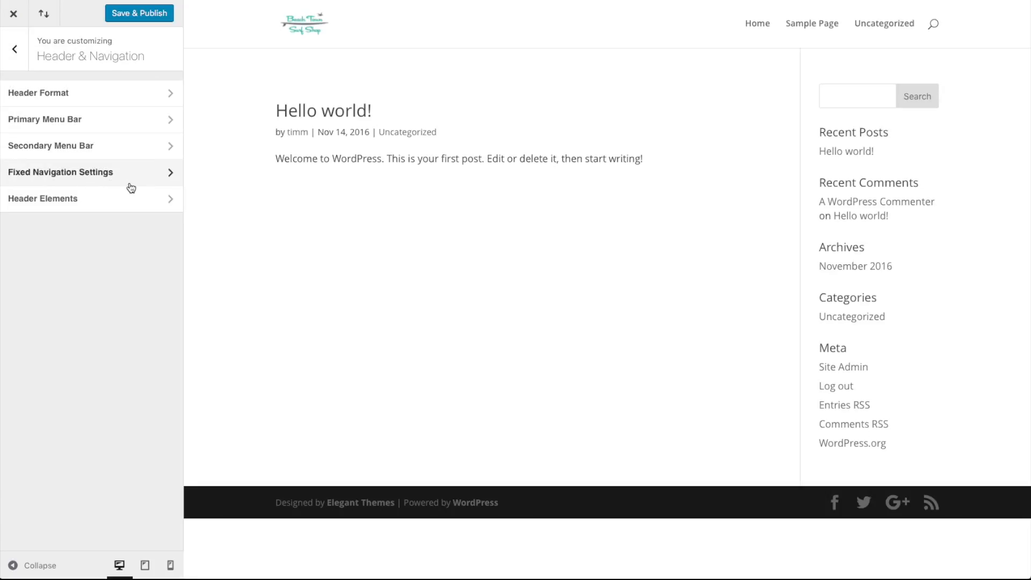
click(69, 199)
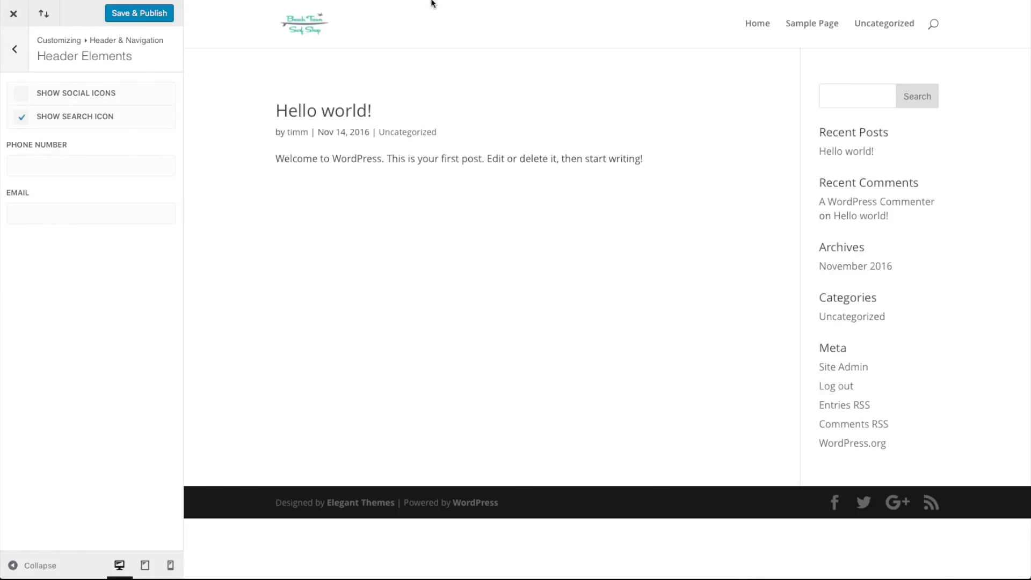
click(11, 62)
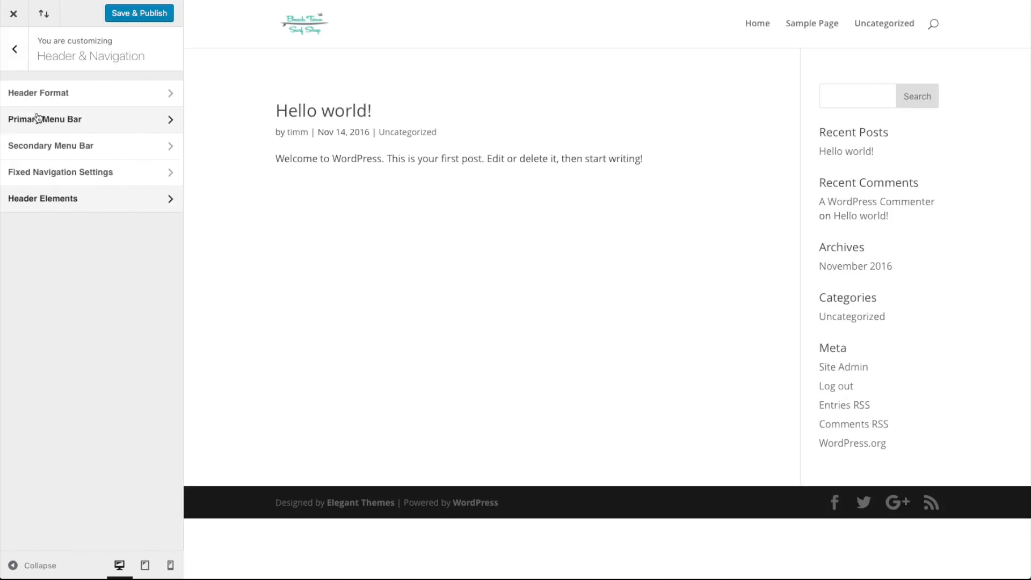
Set the footer credits in the footer's Bottom Bar settings to "Designed by Real Website Hints &copy; 2016" and leave the footer settings.
click(22, 53)
click(106, 207)
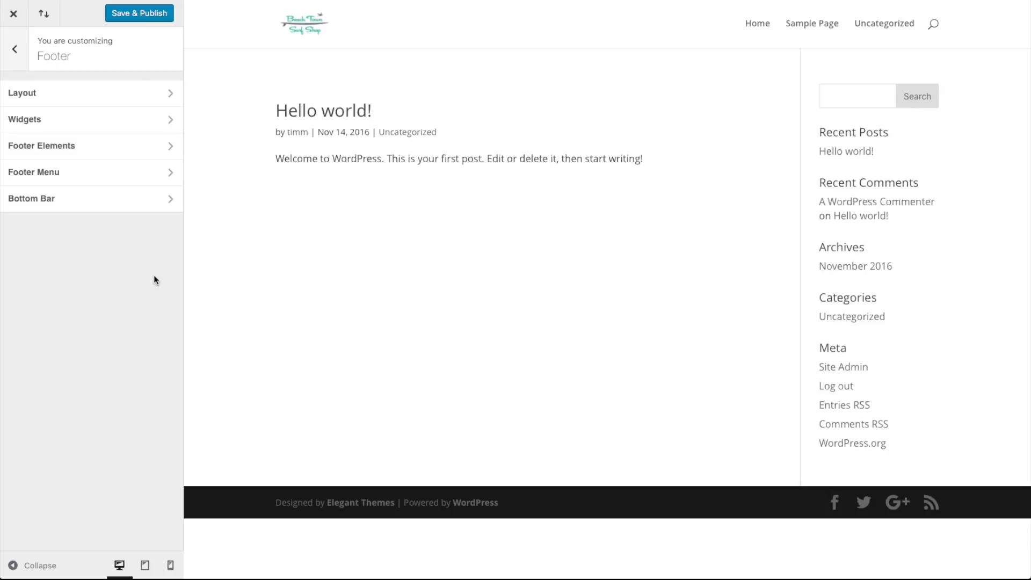
click(65, 206)
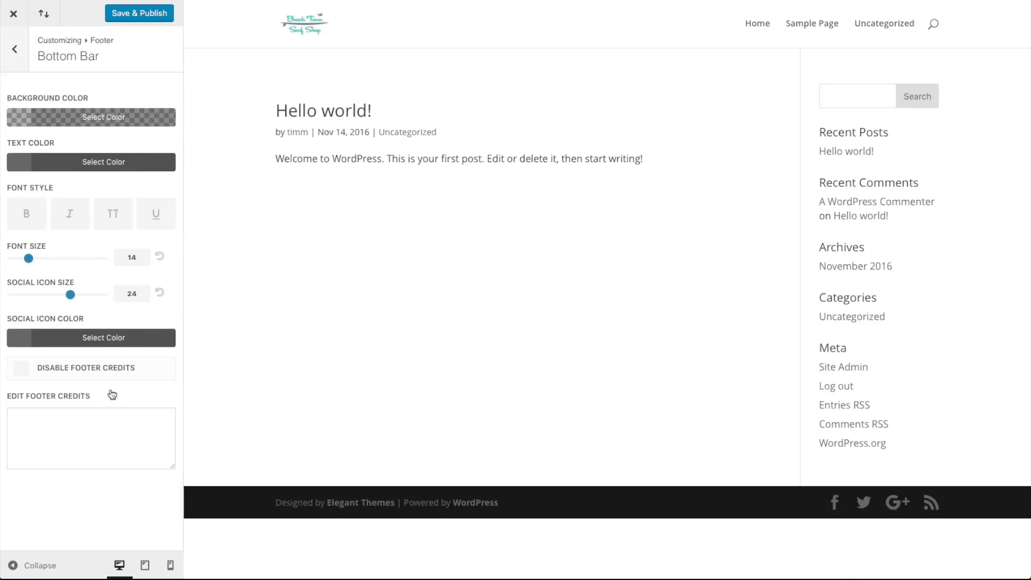
click(91, 420)
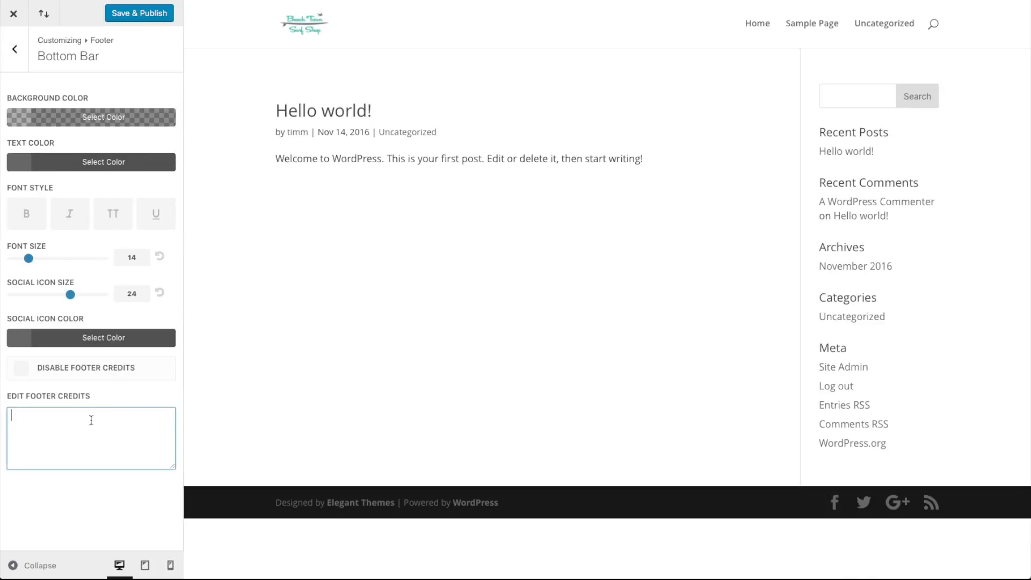
text(Designed by)
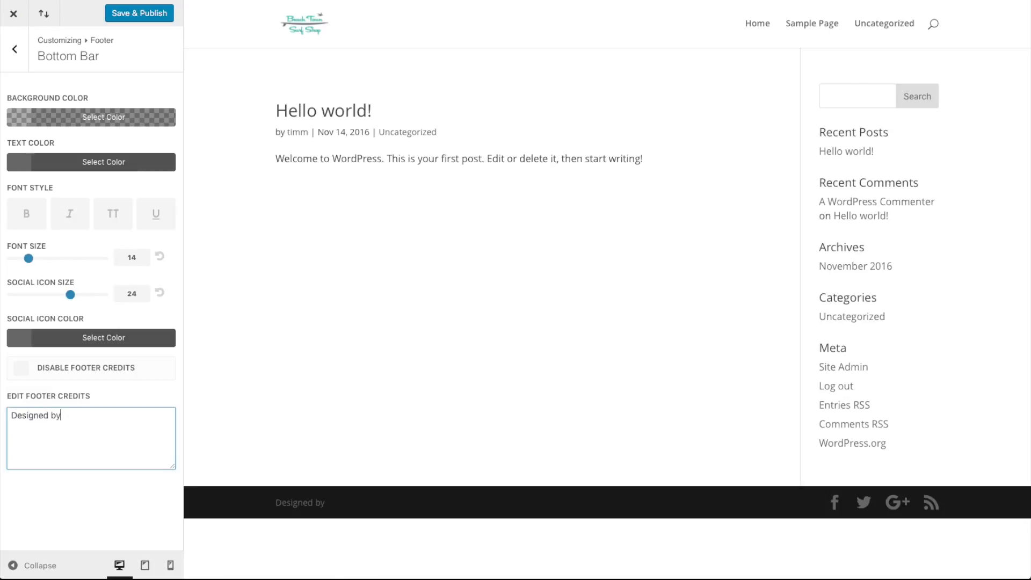
text( Real Website Hints)
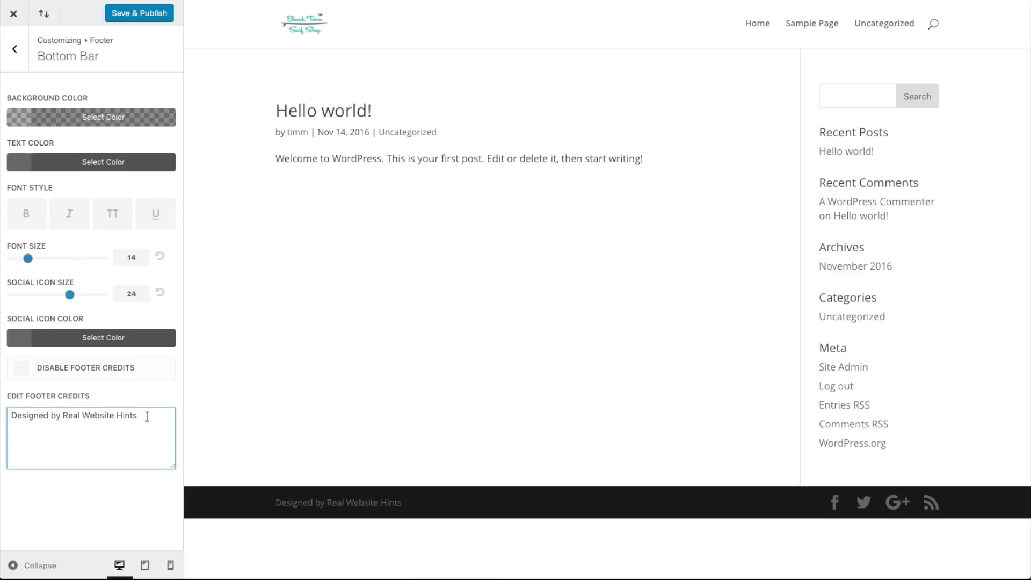
text(&copy;)
text(201)
key(Escape)
key(Escape)
Set the Buttons Style background color to #ff7818, copying the main Complement color code from the palette document.
click(89, 224)
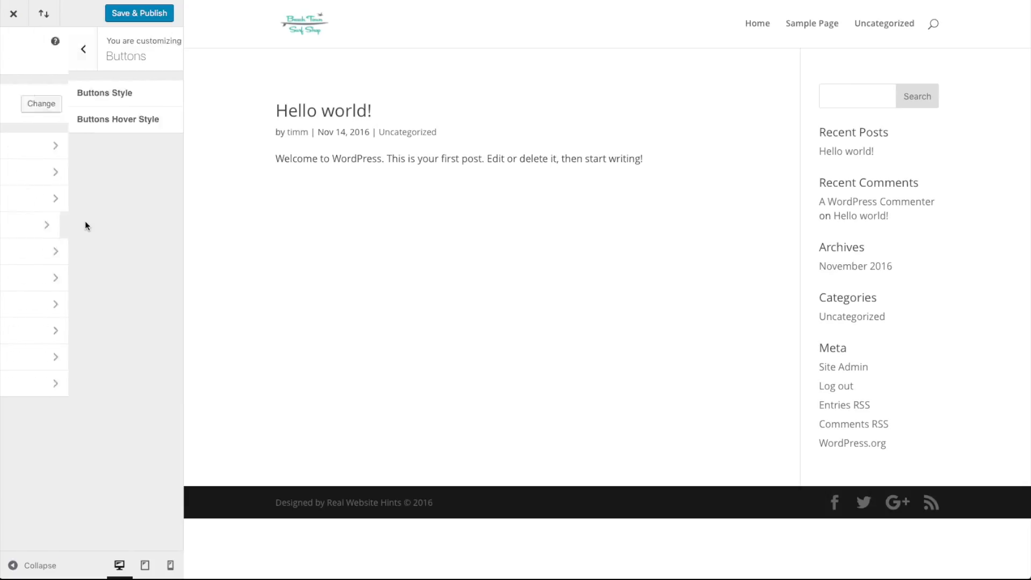
click(93, 105)
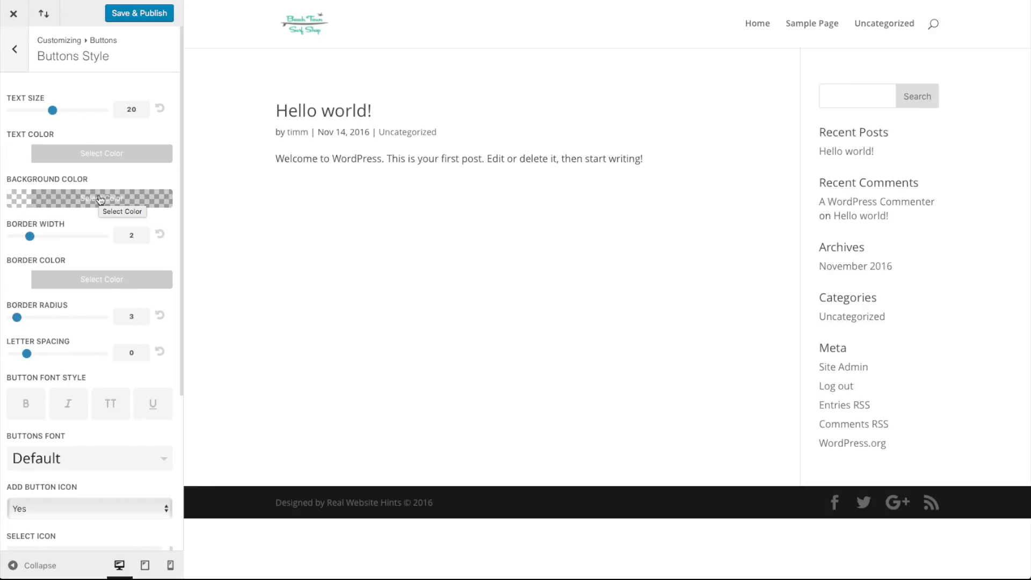
click(45, 201)
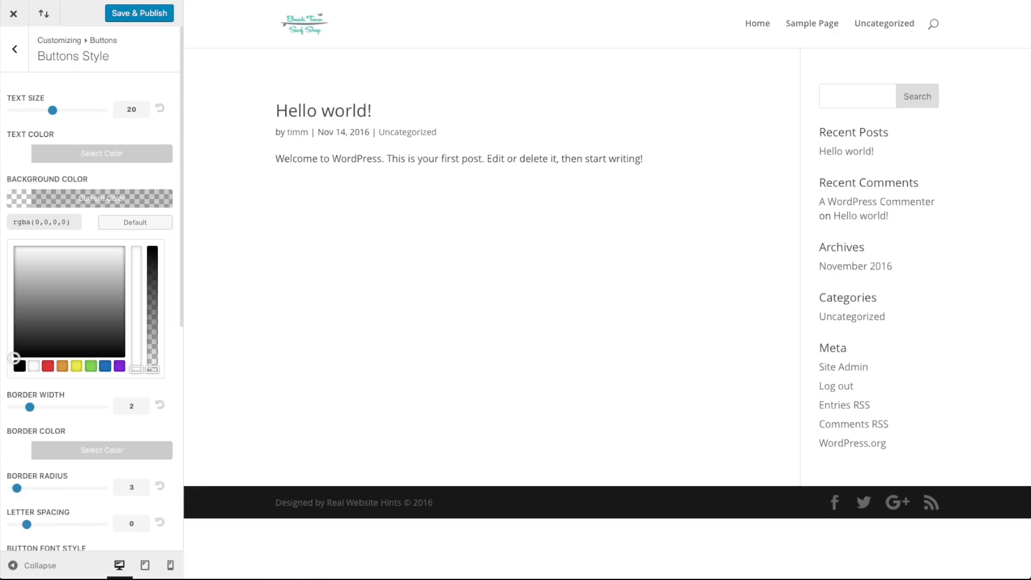
key(super+Tab)
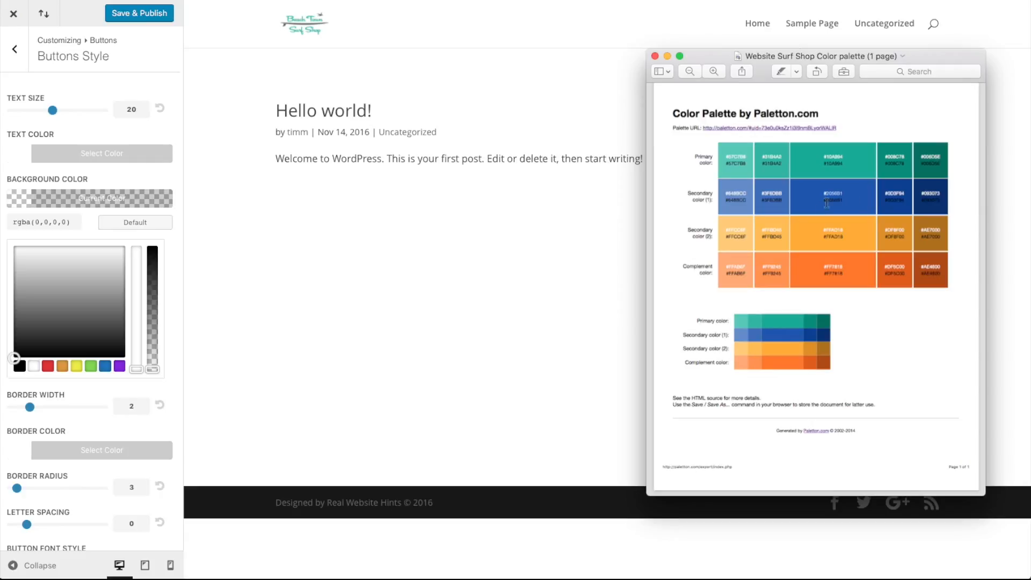
click(830, 264)
drag(848, 266, 827, 269)
right_click(827, 268)
click(855, 302)
triple_click(25, 221)
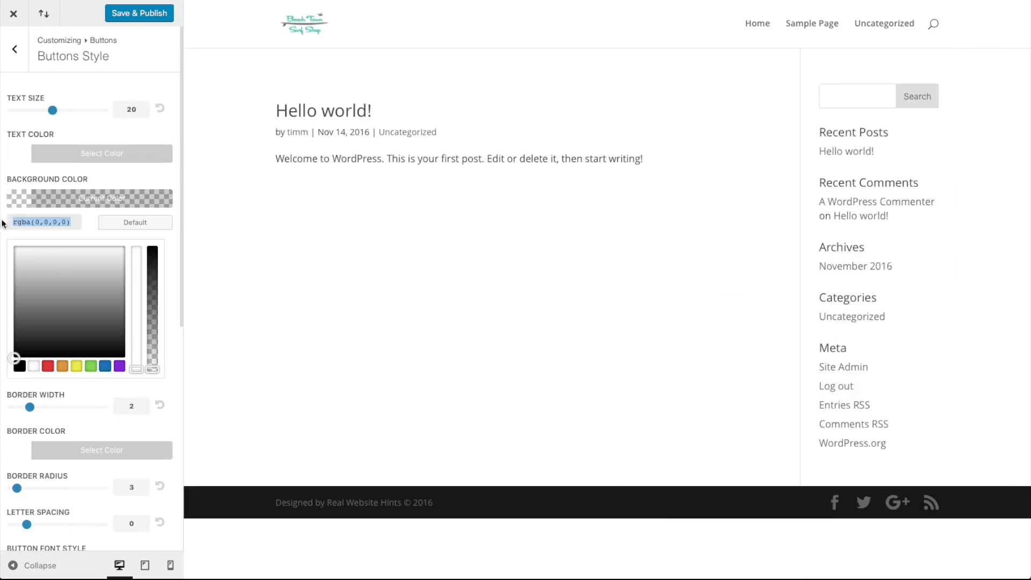
key(super+v)
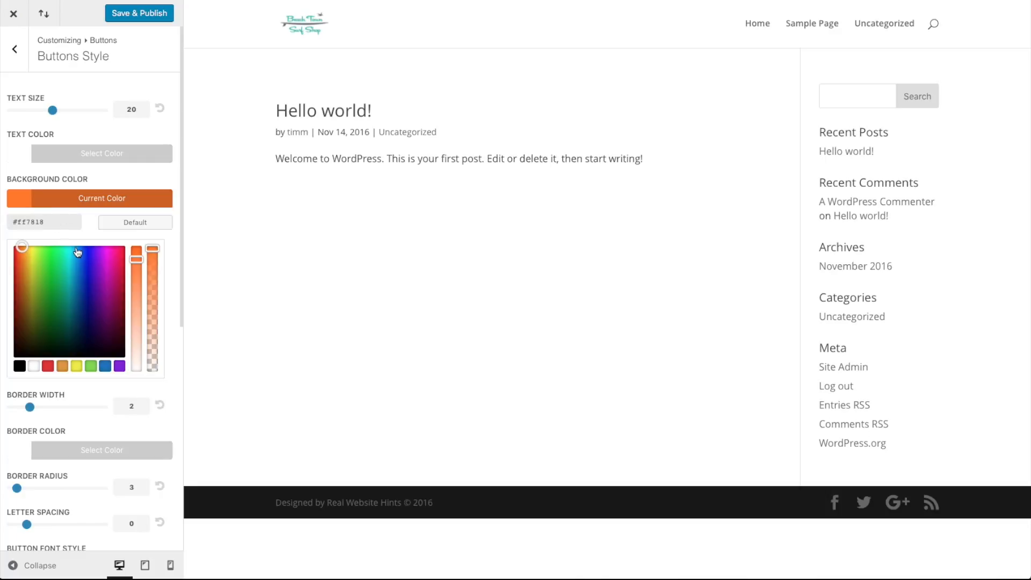
Set the button border color to the same copied orange, #ff7818.
scroll(97, 256, down, 4)
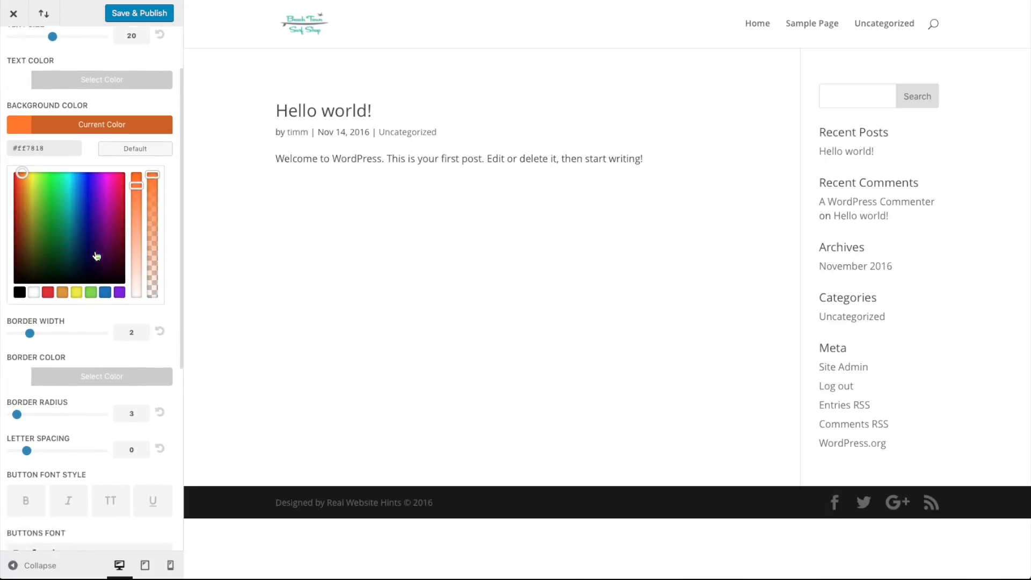
click(93, 344)
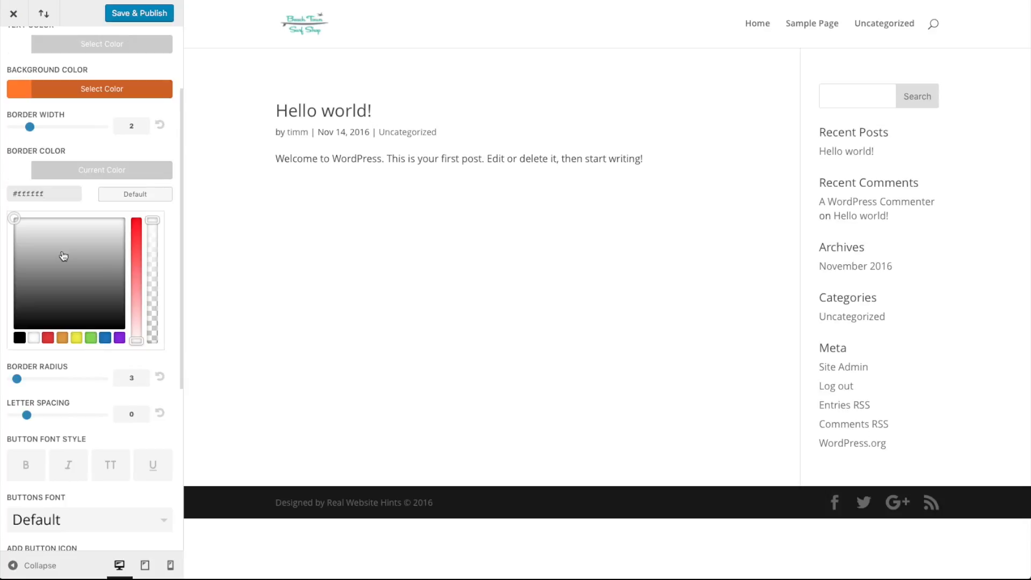
drag(51, 195, 18, 194)
key(ctrl+v)
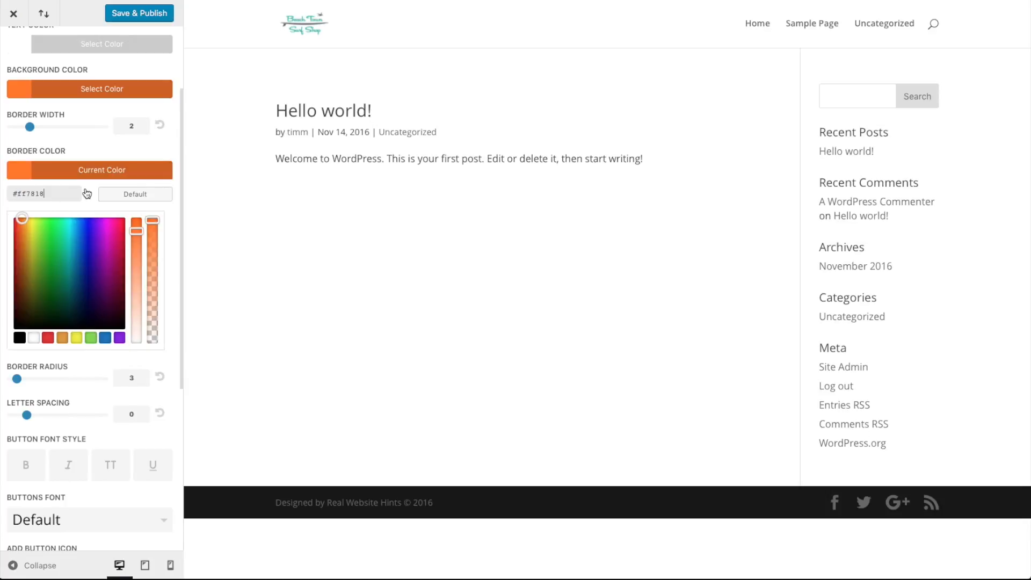
scroll(85, 253, down, 2)
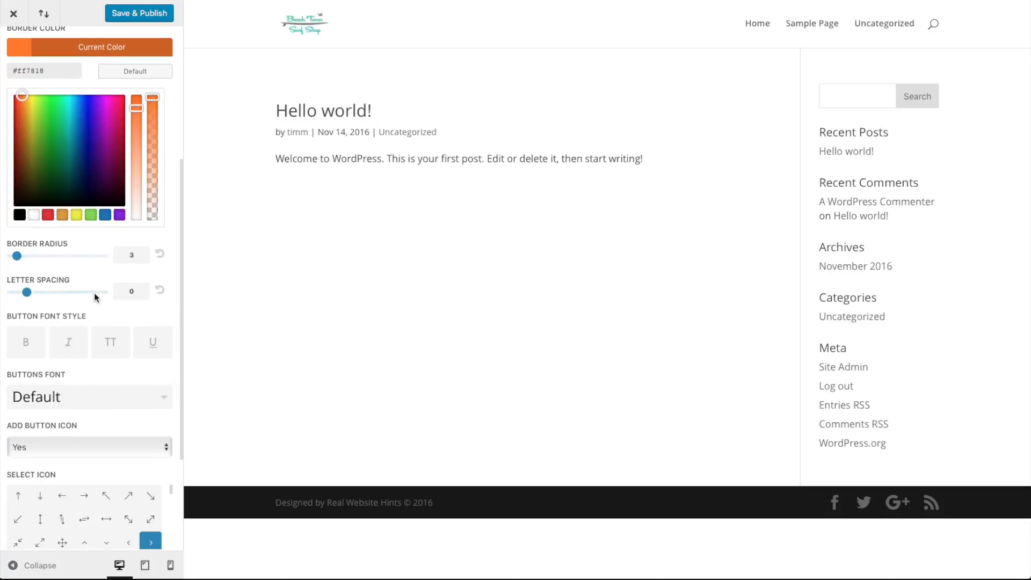
scroll(94, 294, up, 4)
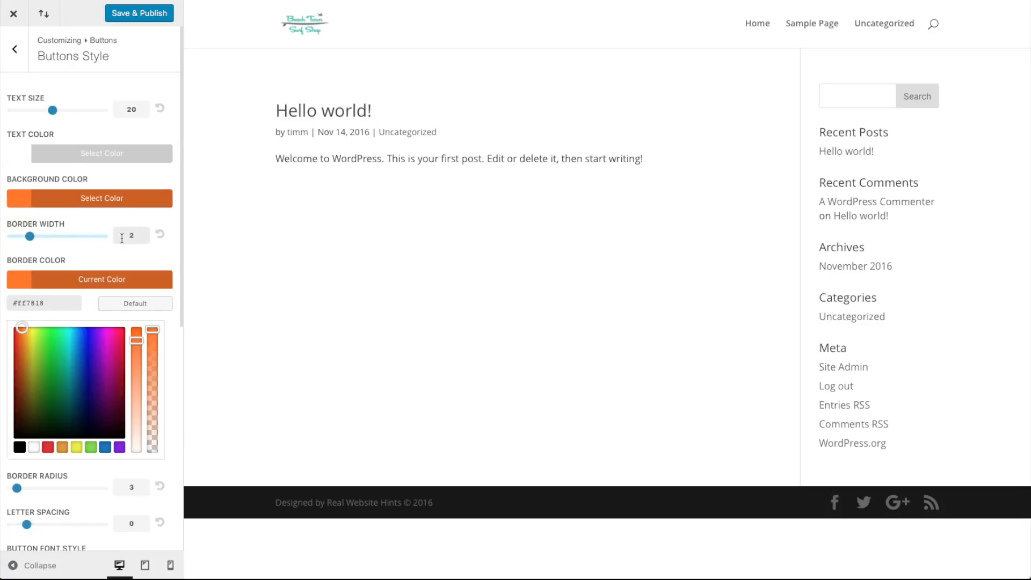
Set the Buttons Hover Style background color to #ff7818 and lighten it to #ff8a38.
click(17, 53)
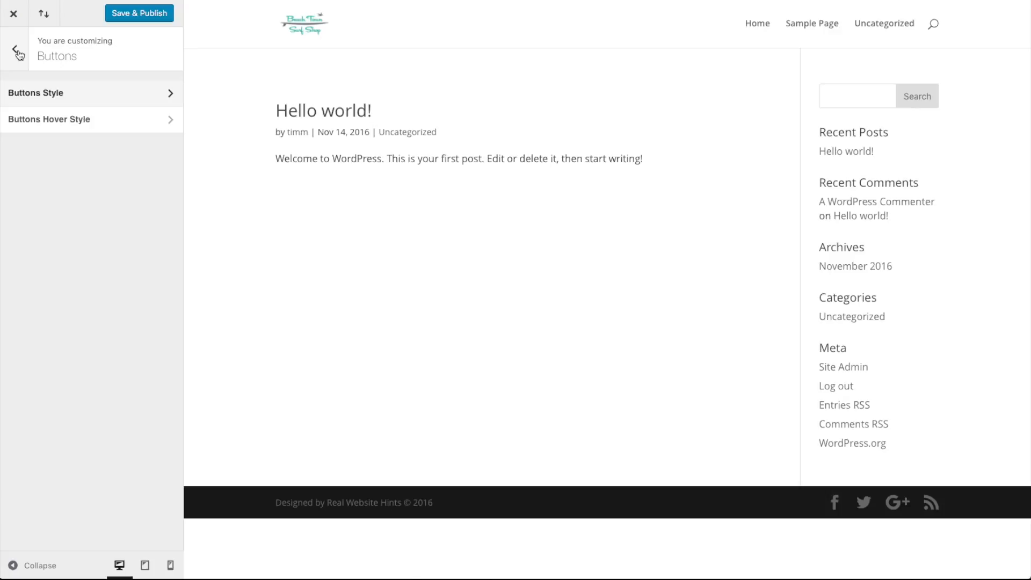
click(69, 96)
click(22, 59)
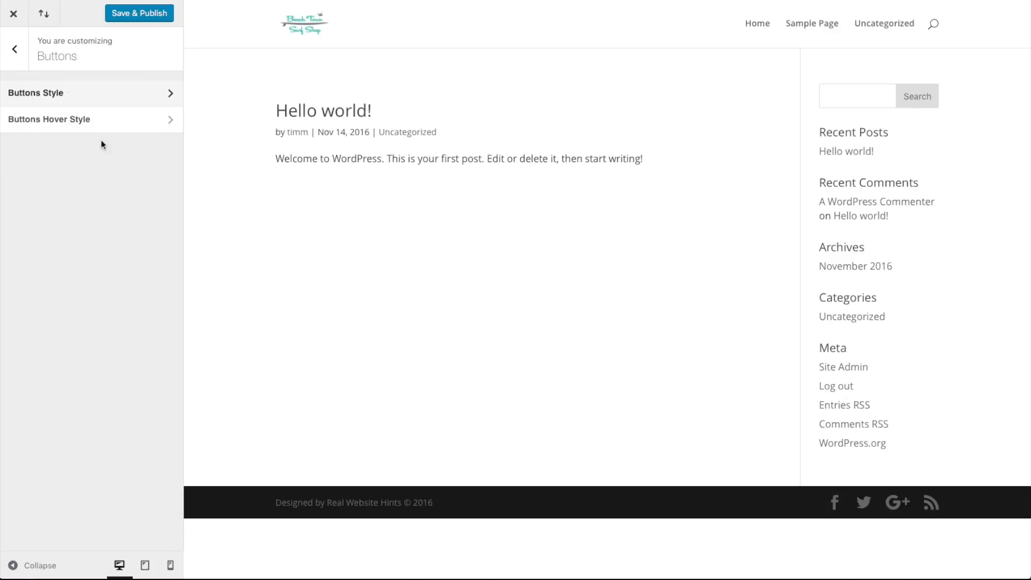
click(94, 121)
click(107, 162)
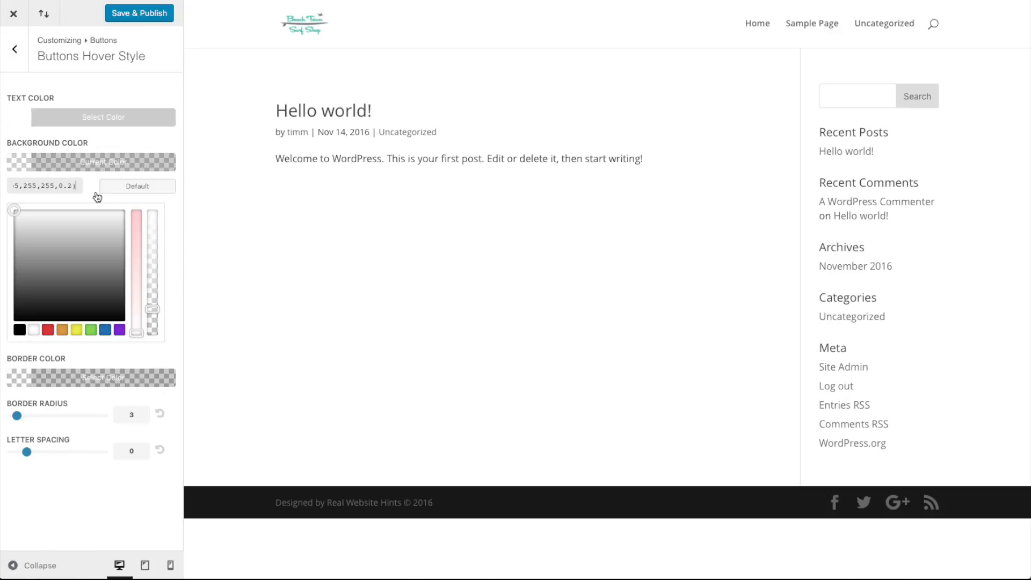
triple_click(70, 185)
text(FF7818)
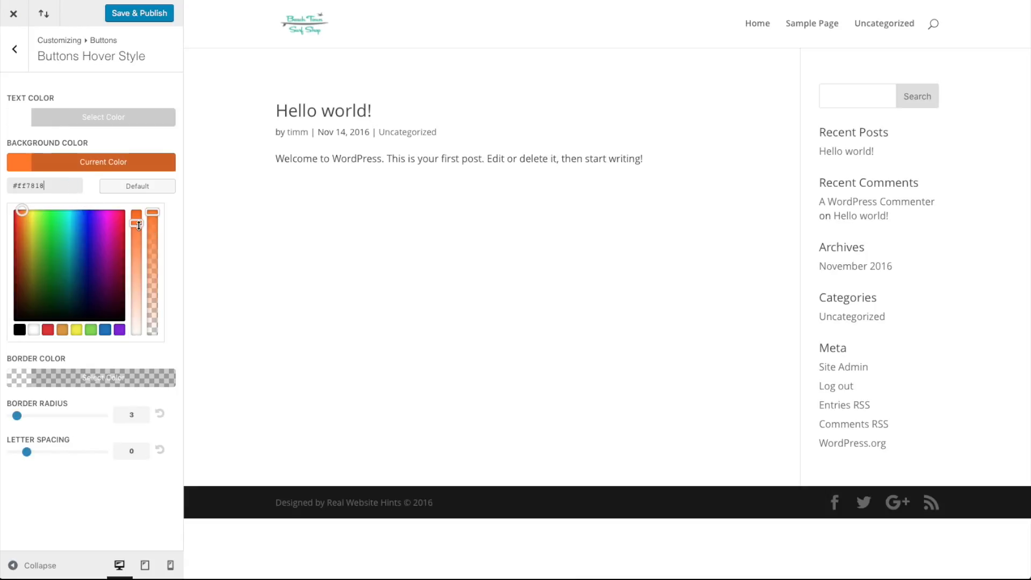
drag(139, 225, 137, 239)
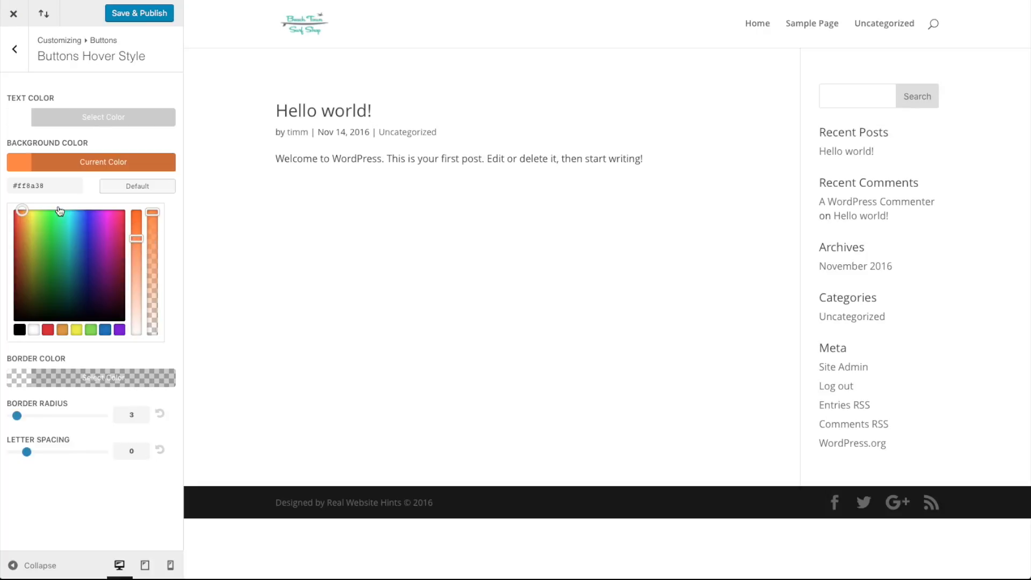
Set the button hover border color to #ff8a38, copied from the hover background color, and leave the button settings.
triple_click(32, 185)
key(ctrl+c)
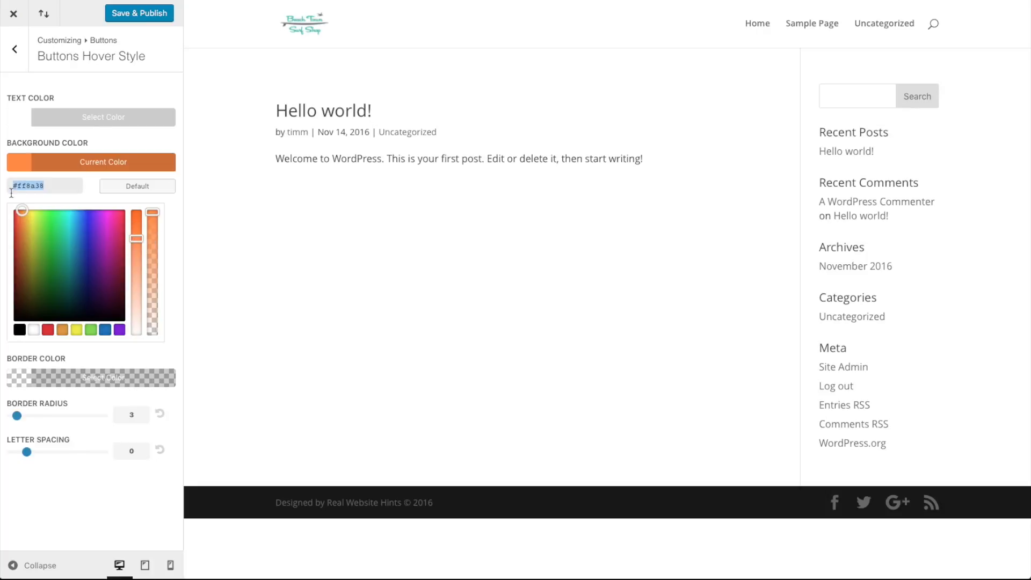
click(15, 54)
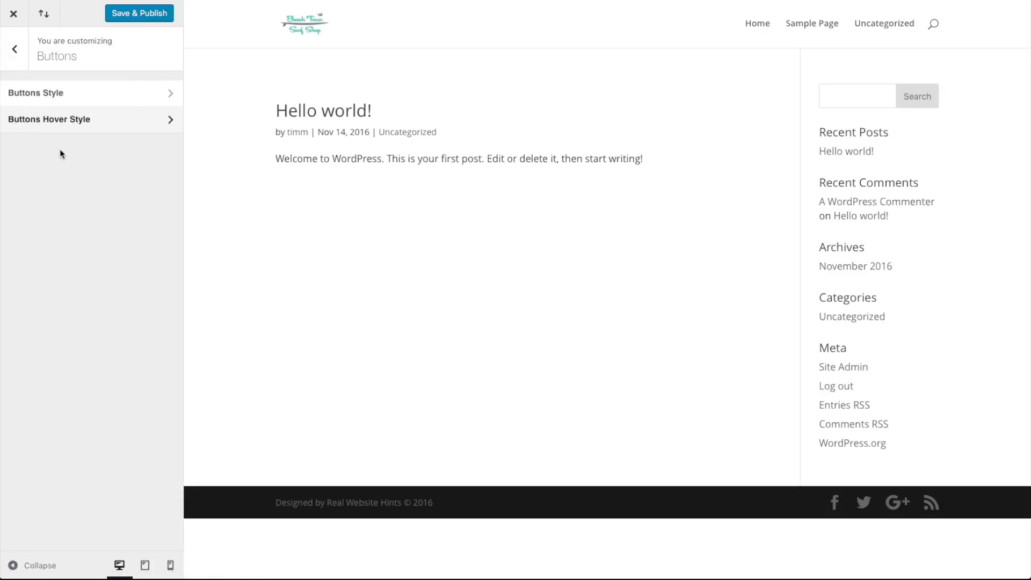
click(47, 120)
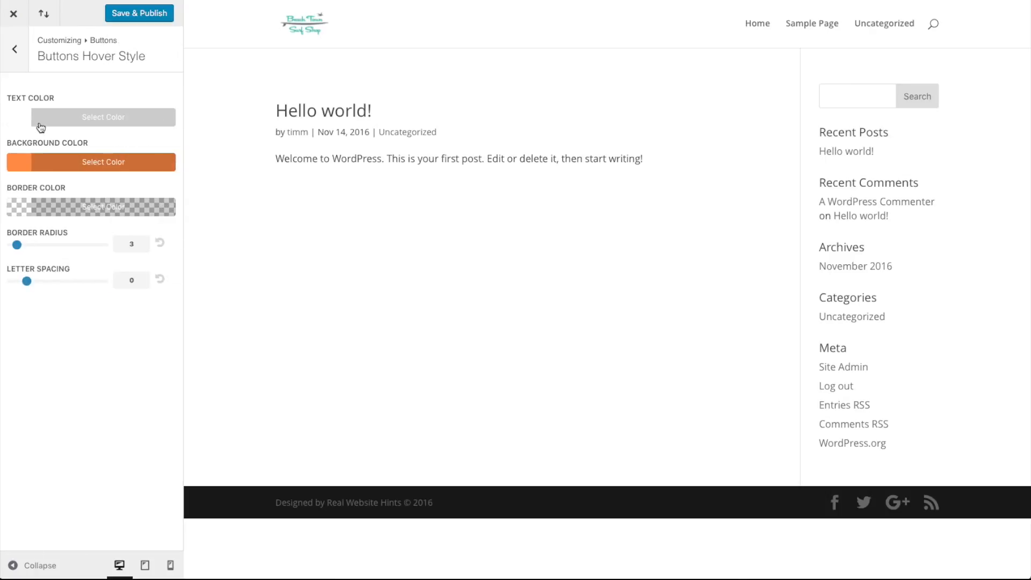
click(58, 208)
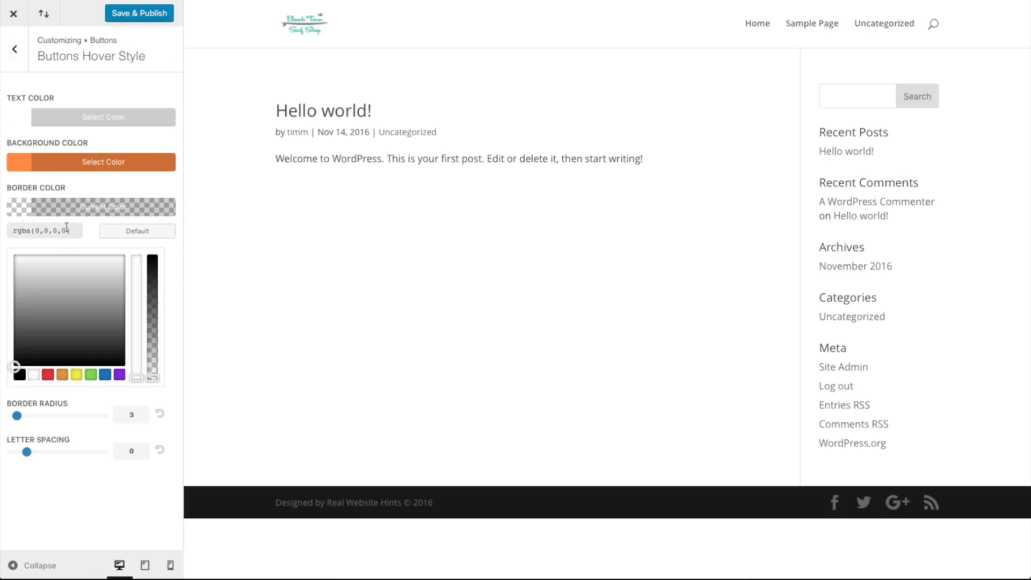
drag(70, 230, 6, 232)
key(ctrl+v)
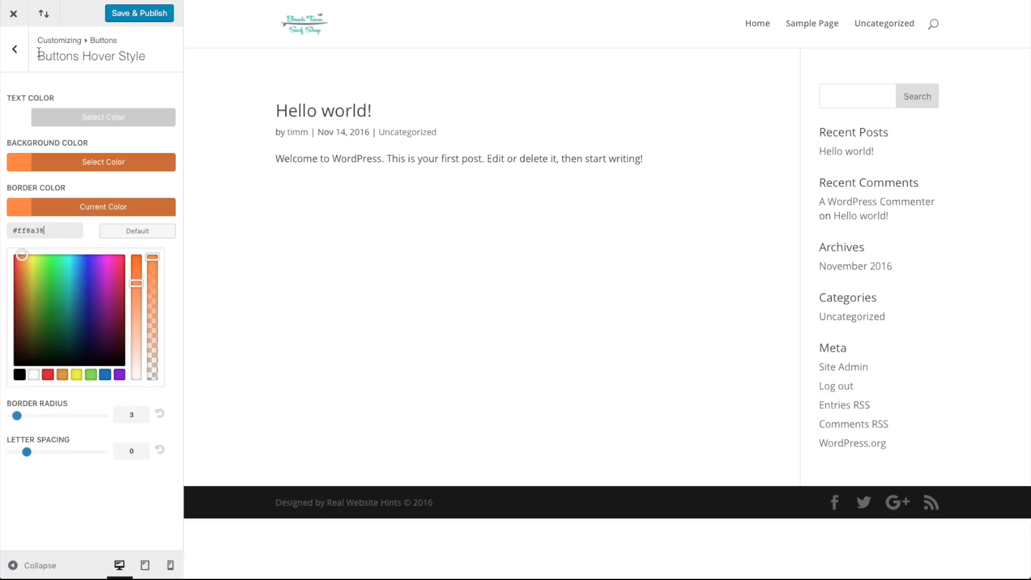
click(16, 52)
click(17, 47)
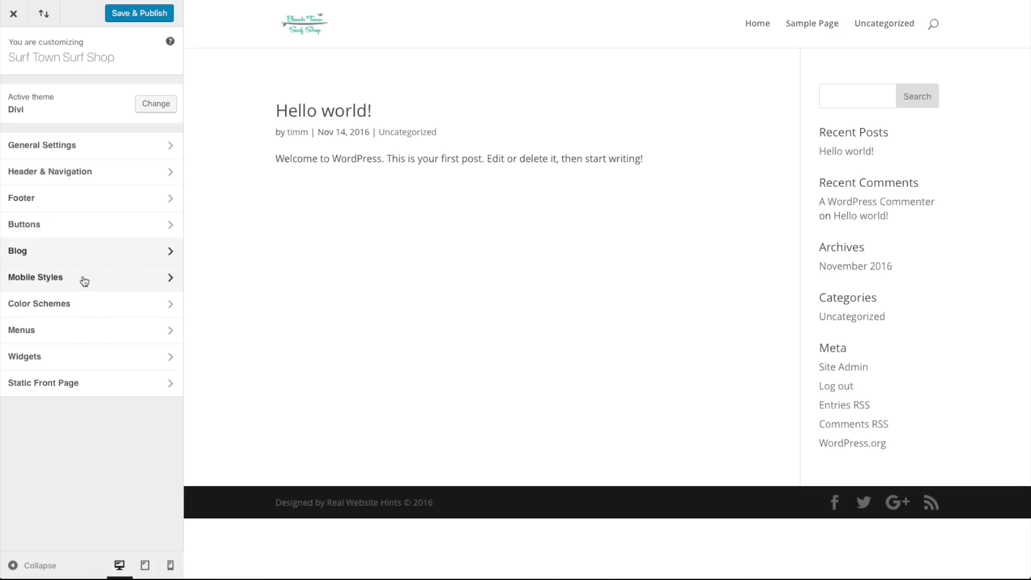
Save and publish the theme customizations and close the Theme Customizer.
click(87, 306)
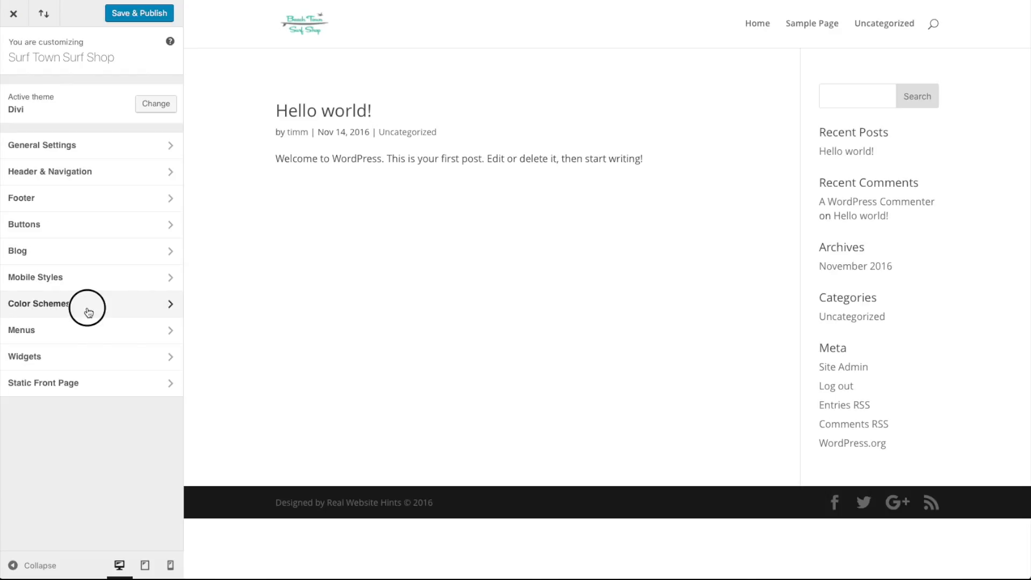
click(64, 332)
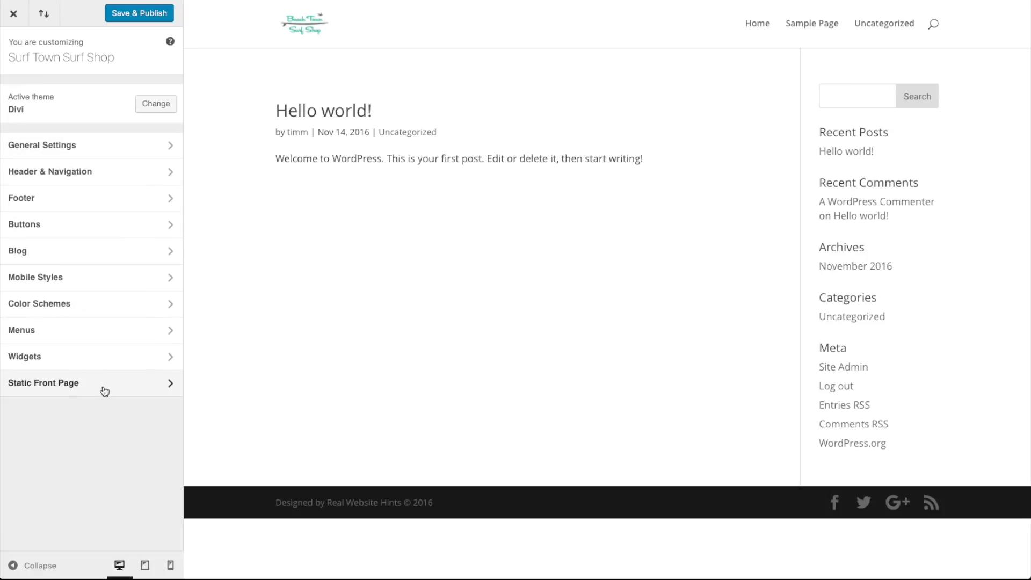
click(151, 16)
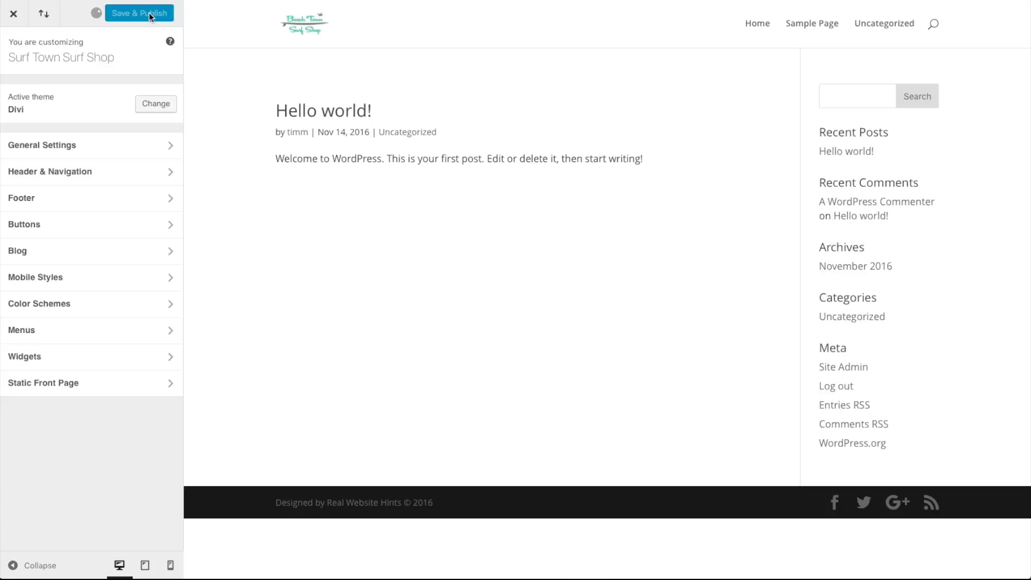
click(9, 13)
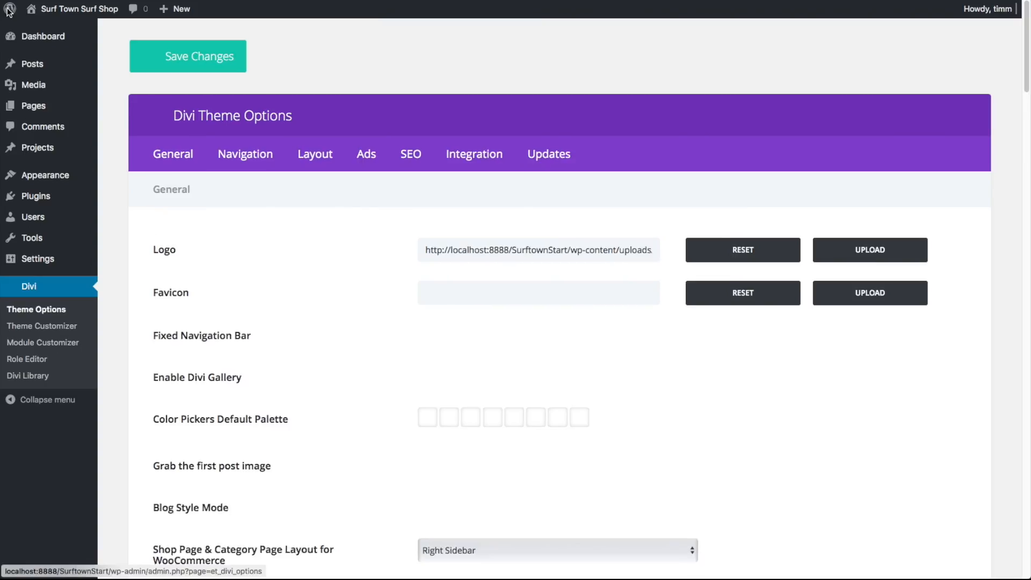
Open Divi's Module Customizer and set the Image module's default animation to No Animation.
click(31, 343)
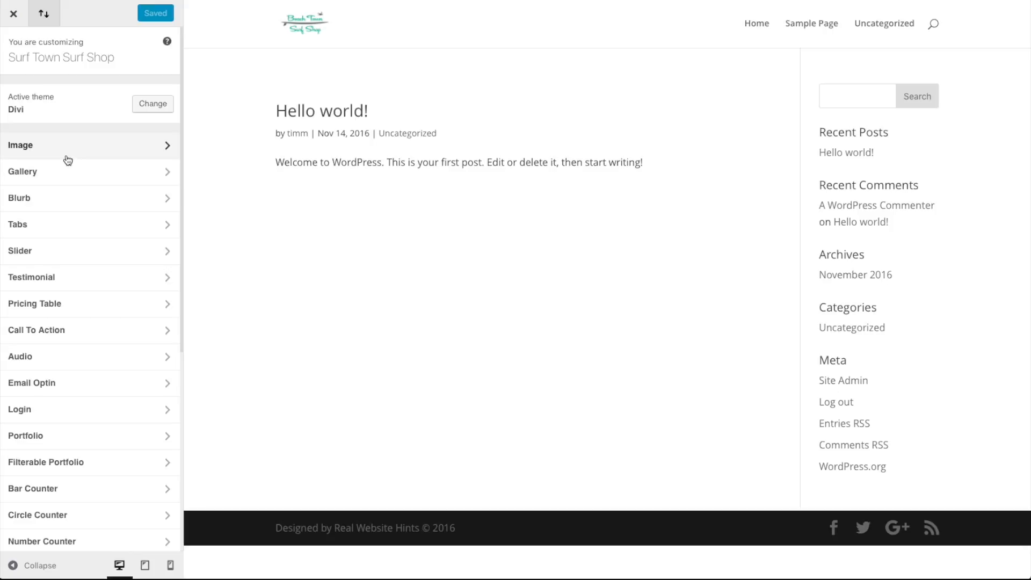
click(132, 159)
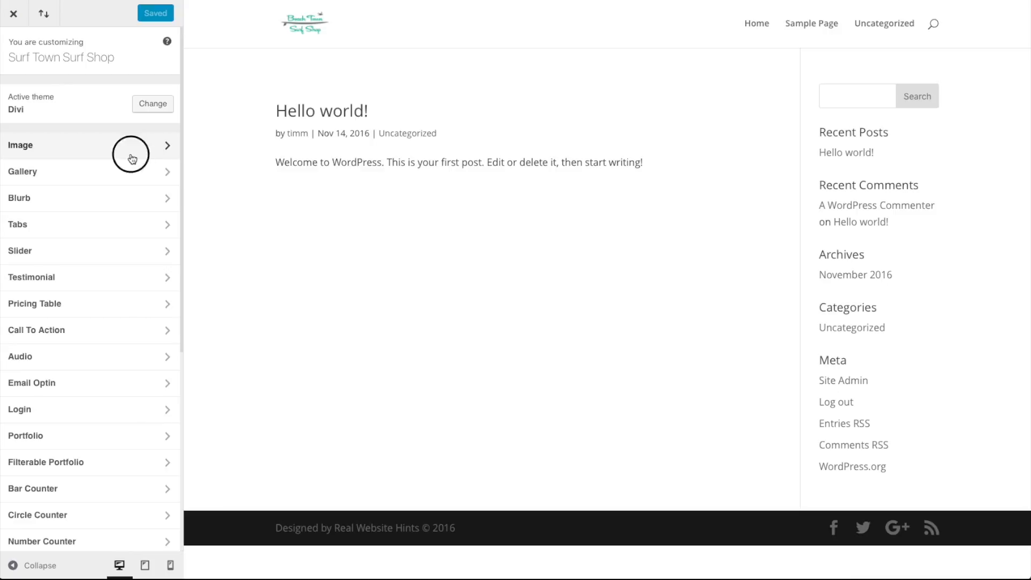
click(132, 173)
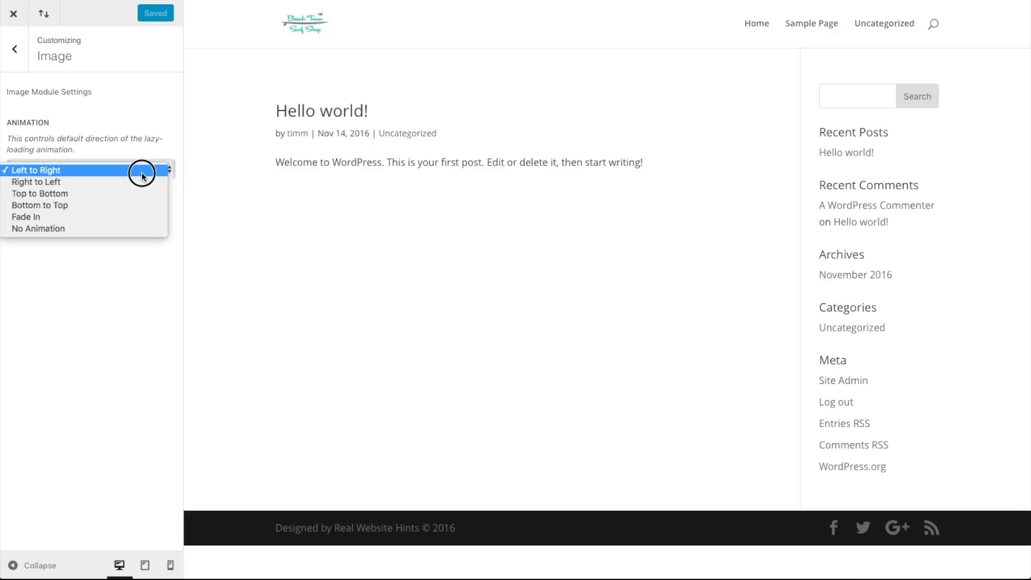
click(114, 229)
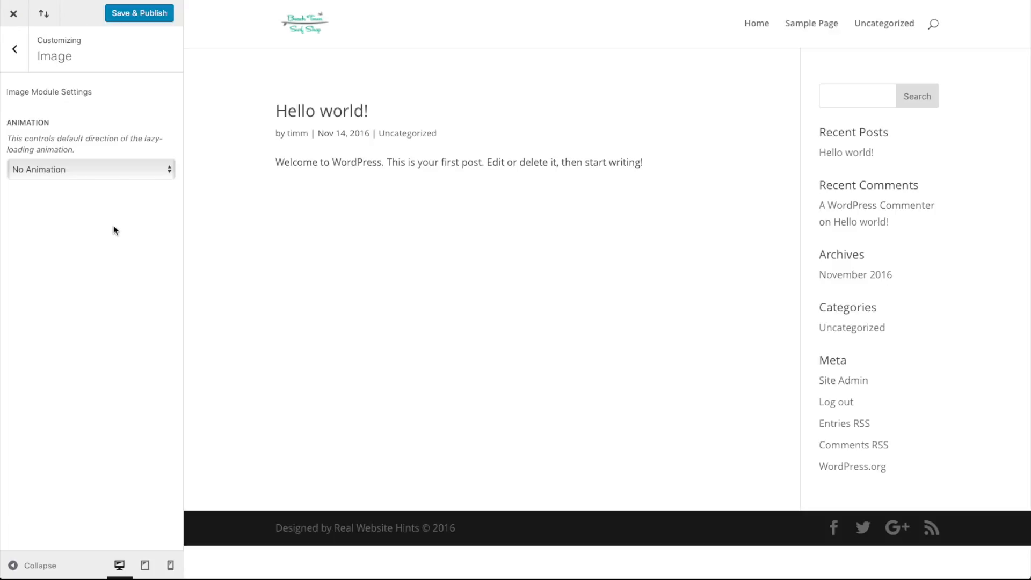
click(15, 53)
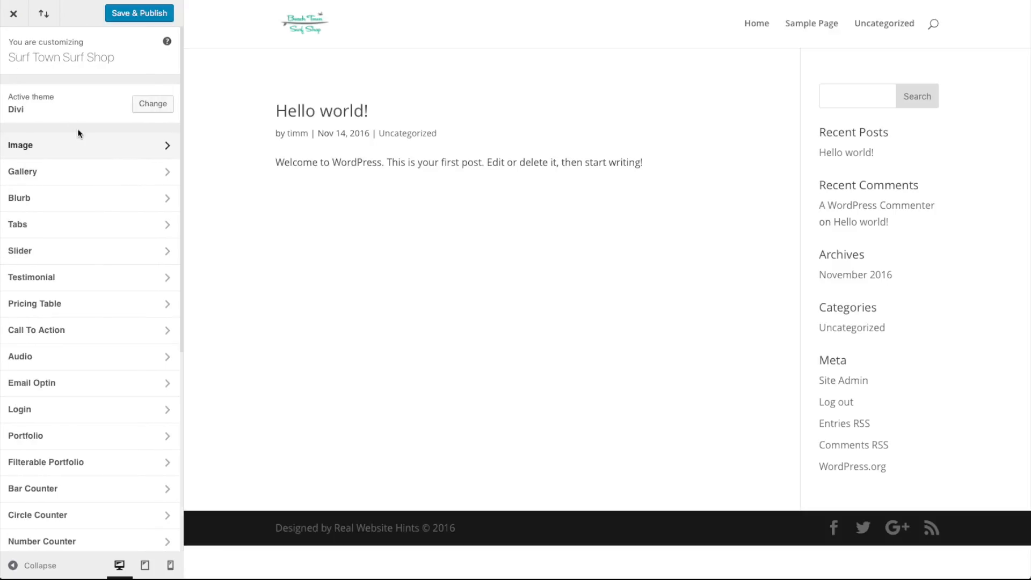
Set the Gallery module's zoom icon color to #10a994, copying the main Primary color code from the palette document.
click(67, 172)
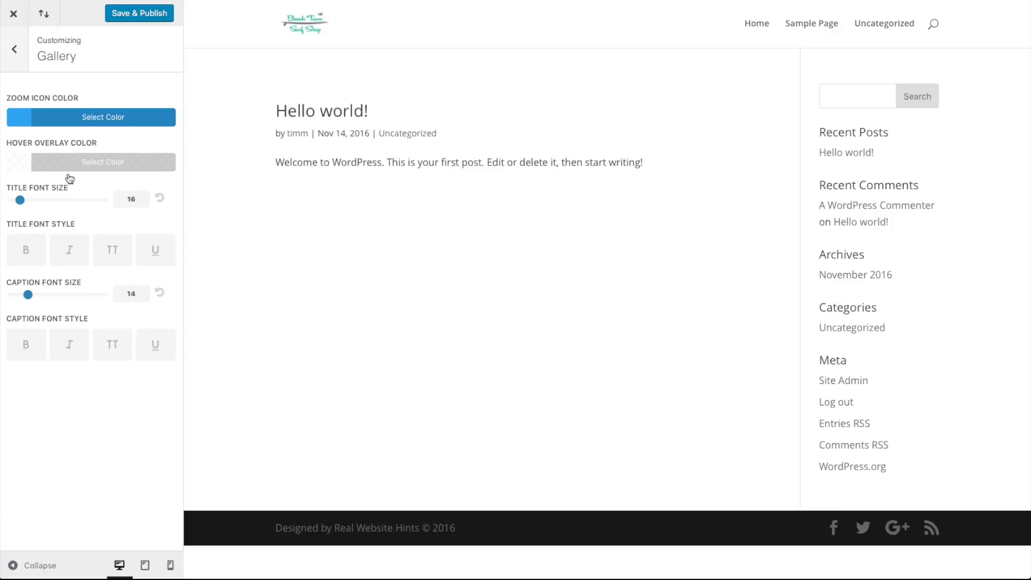
click(104, 121)
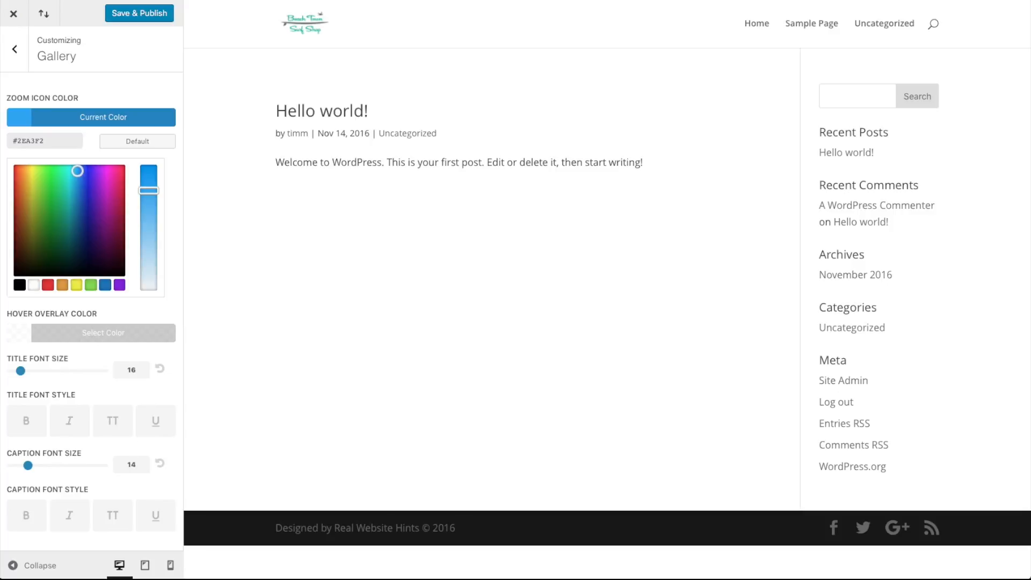
key(super+Tab)
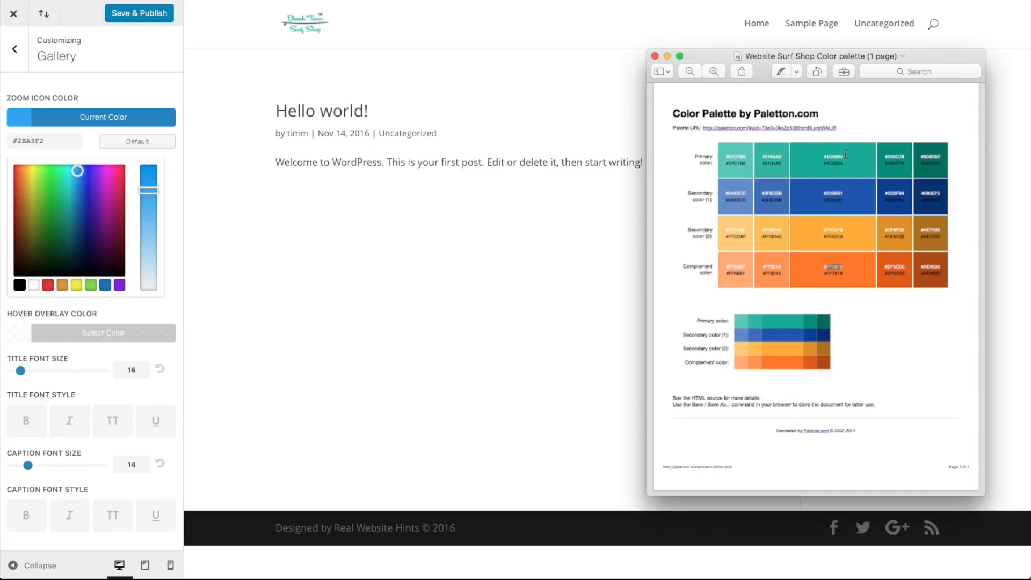
drag(825, 157, 848, 159)
right_click(847, 159)
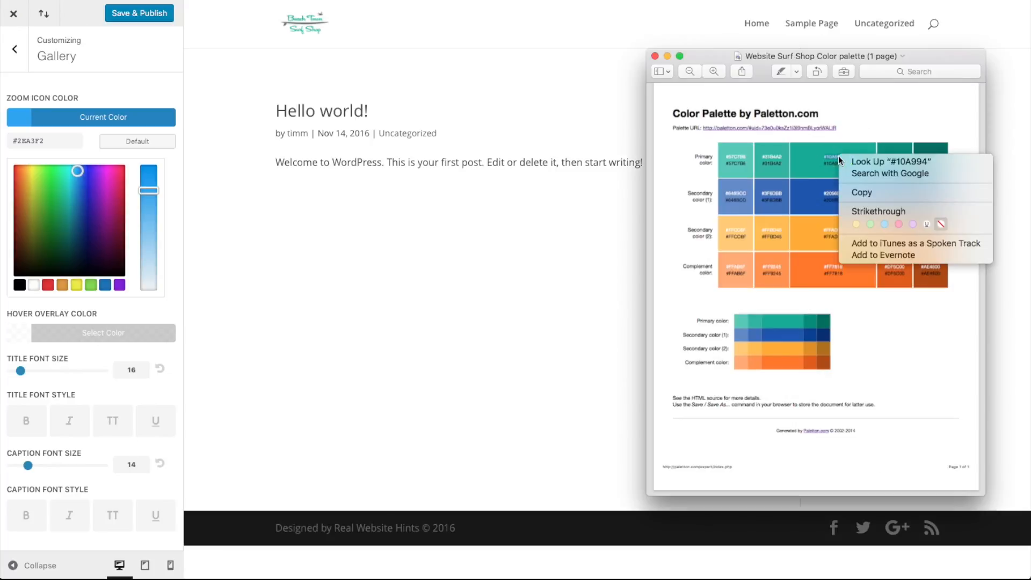
click(864, 191)
key(super+Tab)
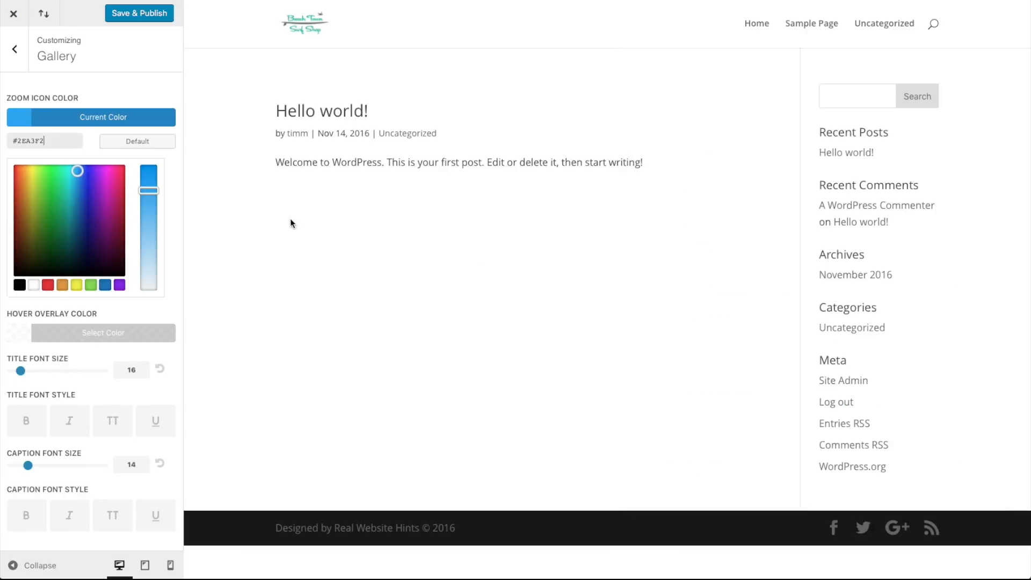
triple_click(66, 142)
key(super+v)
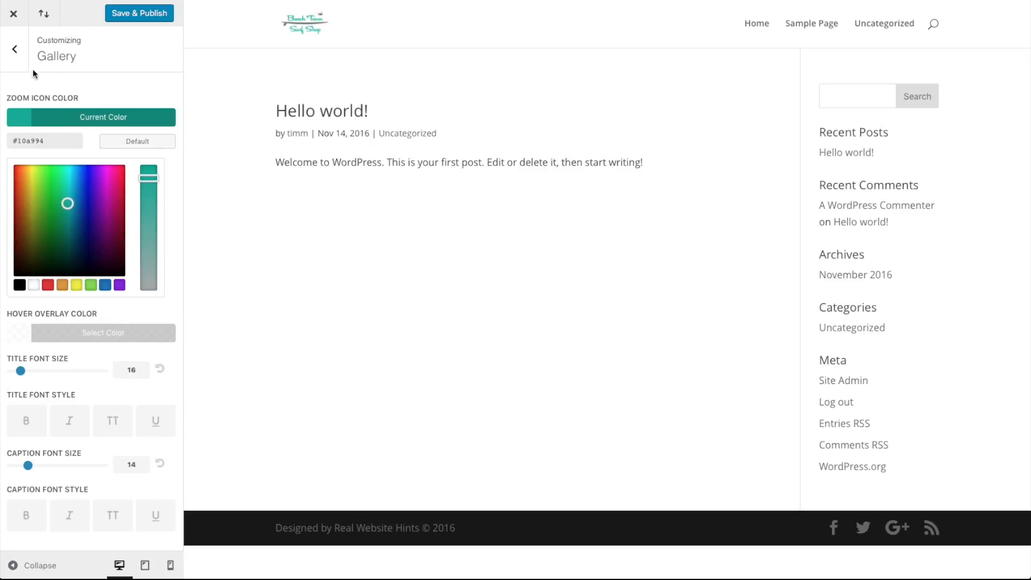
click(15, 49)
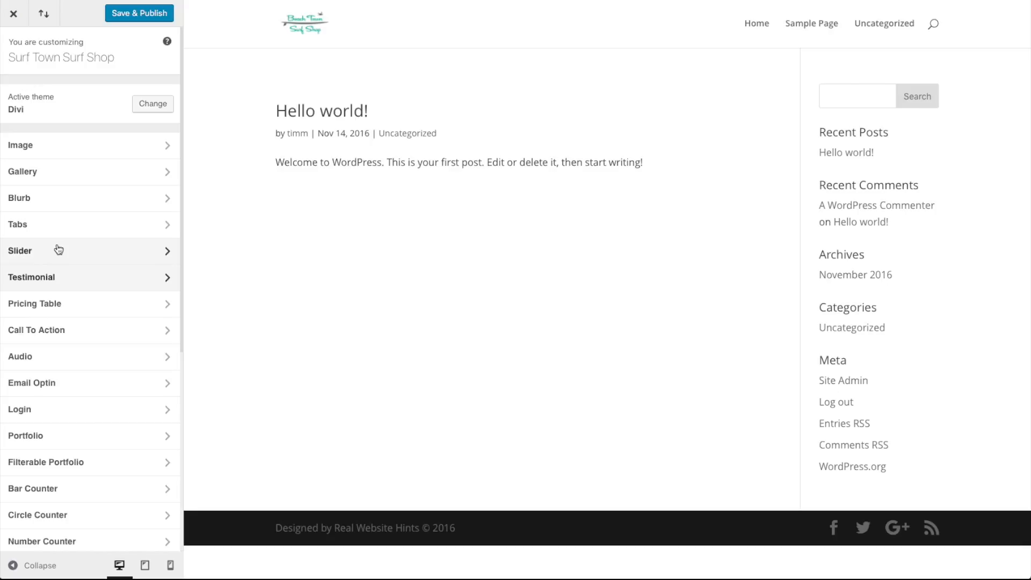
Check the Blurb module's settings and set the Tabs module's title font size to 16.
click(51, 196)
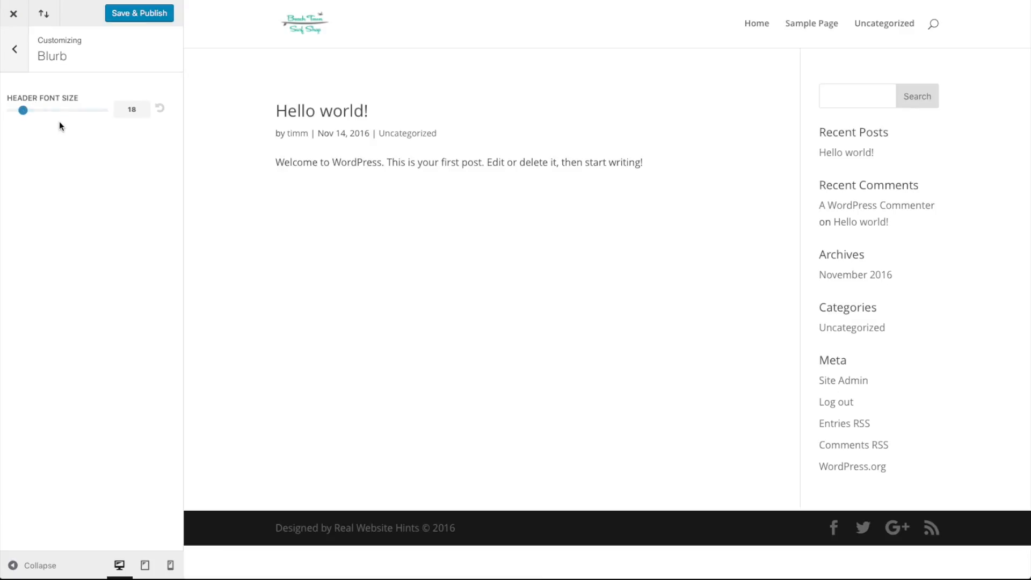
click(15, 65)
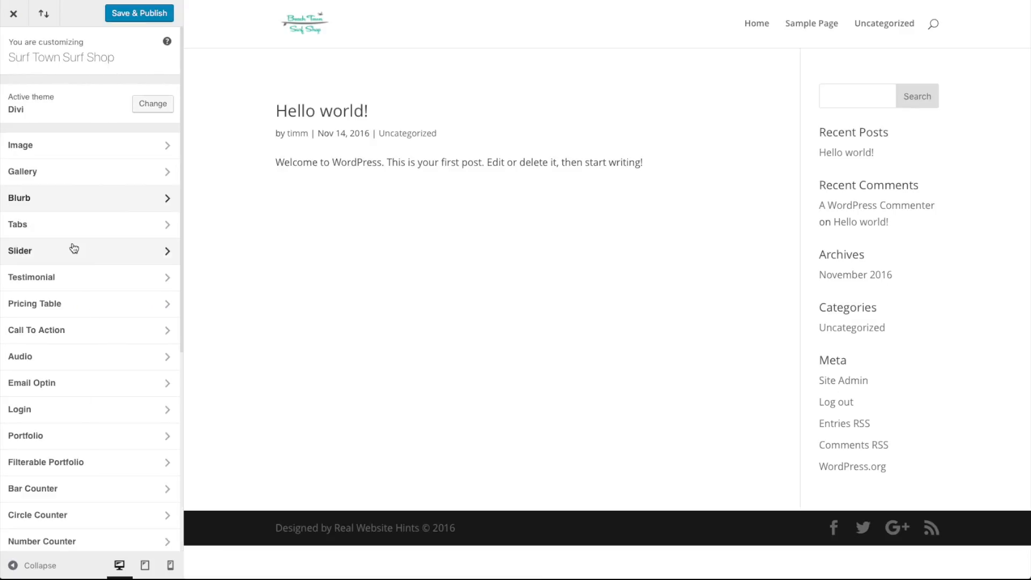
click(61, 230)
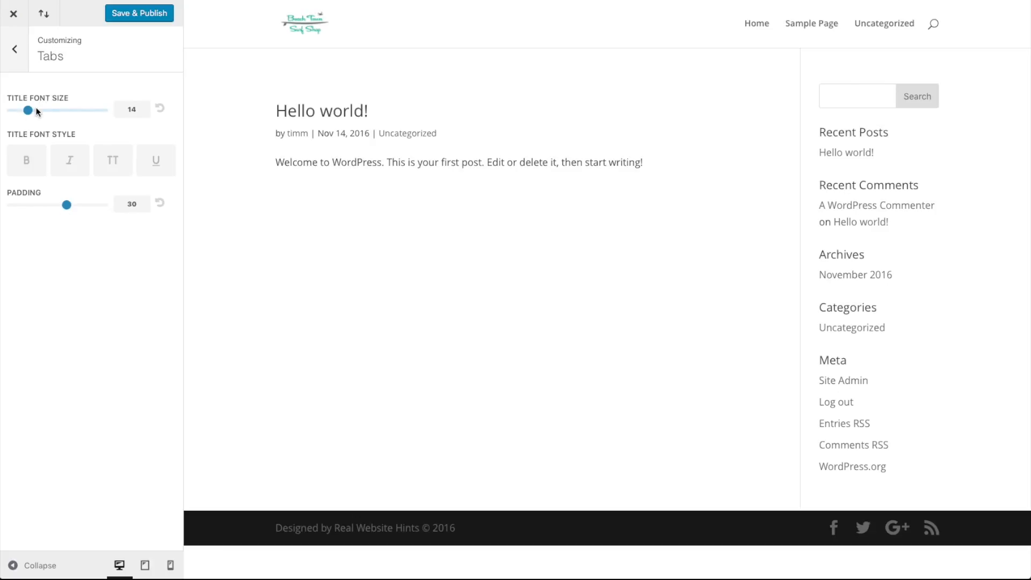
drag(31, 111, 37, 110)
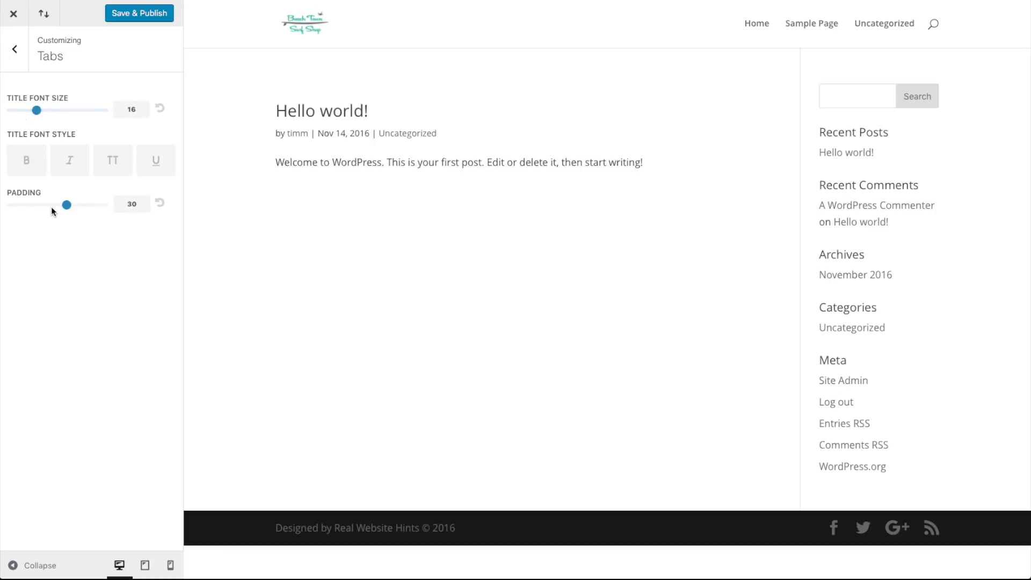
click(19, 63)
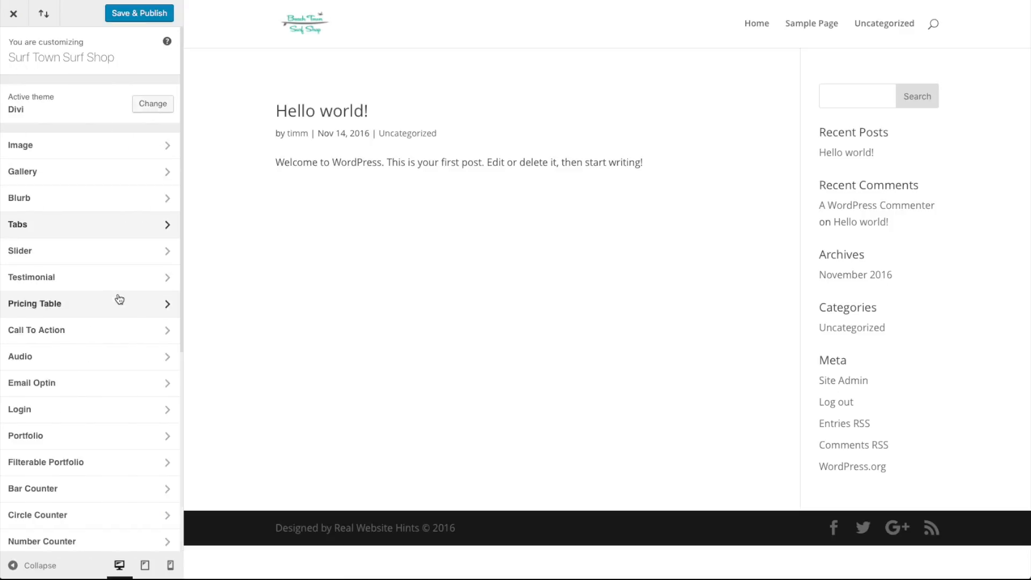
Look through the Pricing Table and remaining module settings, and save, publish and close the Module Customizer.
click(64, 317)
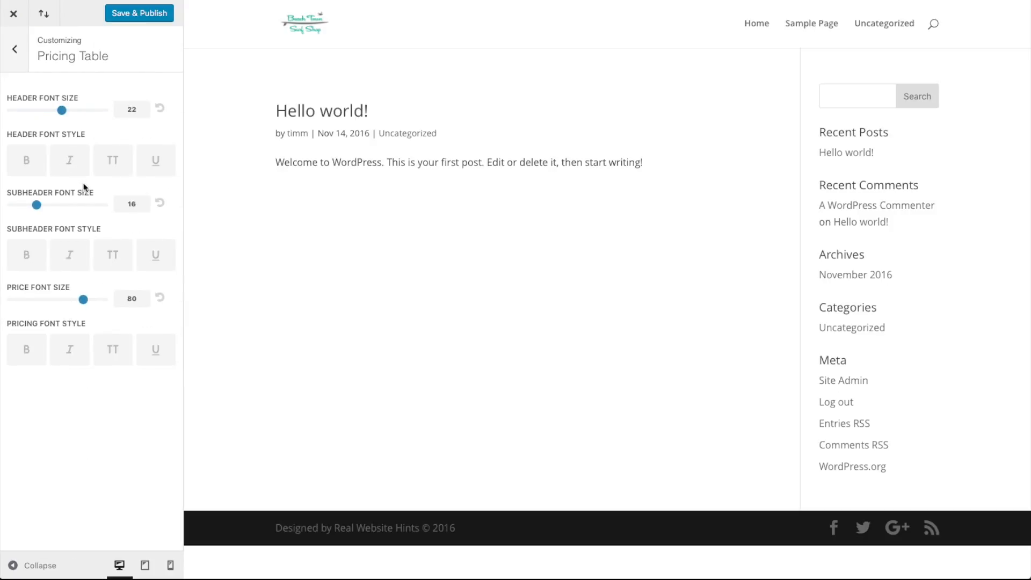
click(15, 50)
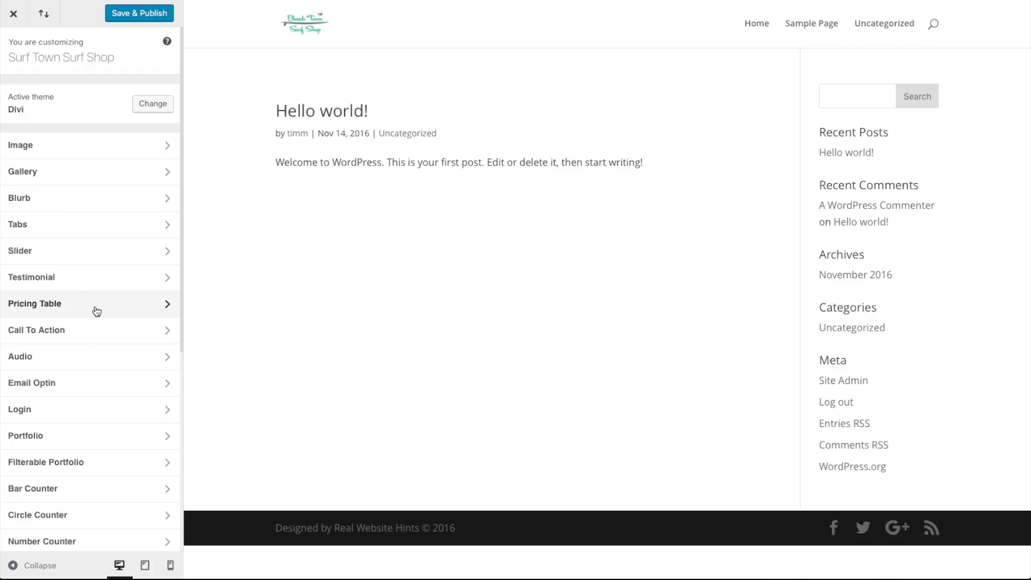
click(76, 333)
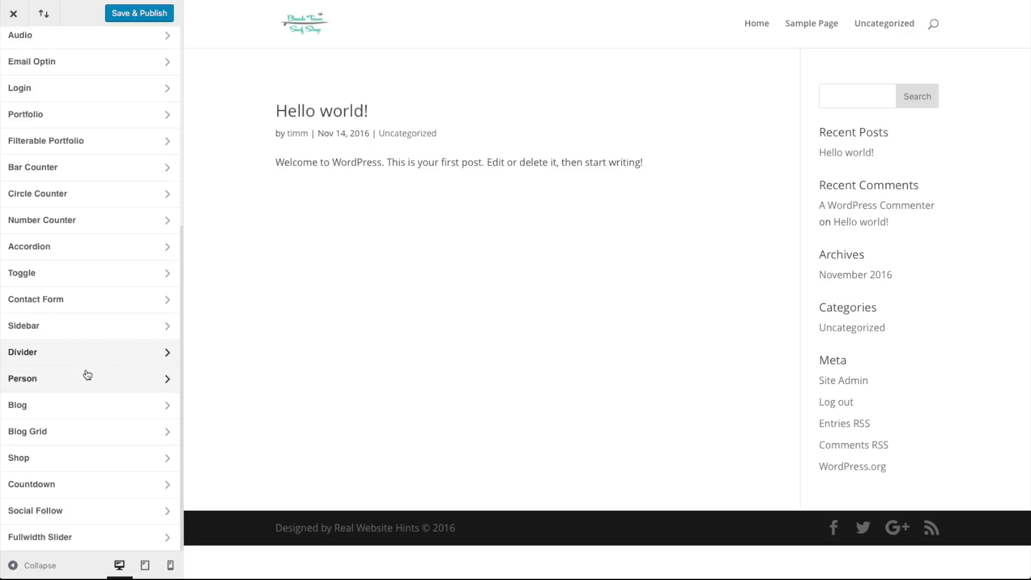
scroll(89, 374, up, 5)
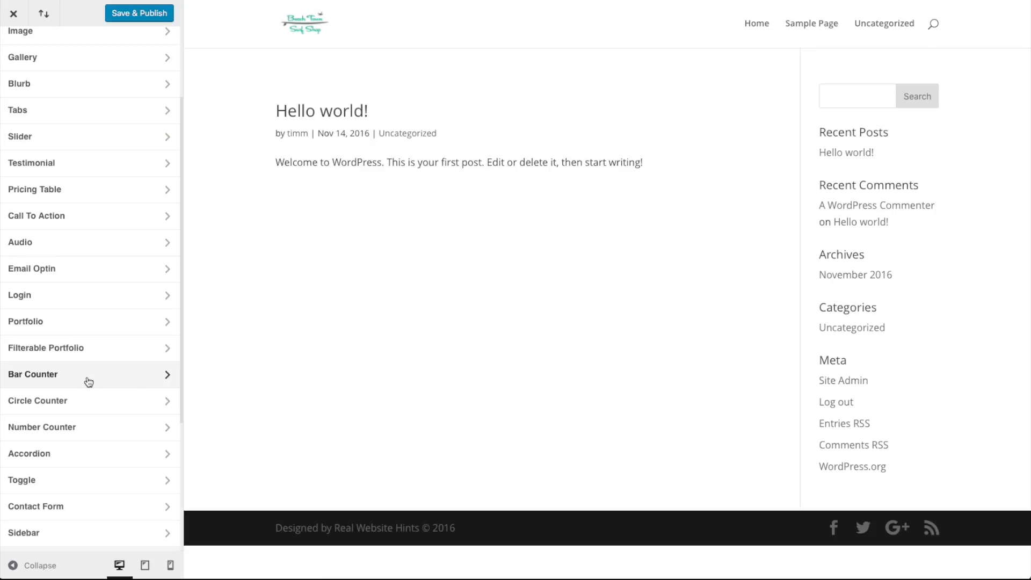
scroll(88, 382, up, 4)
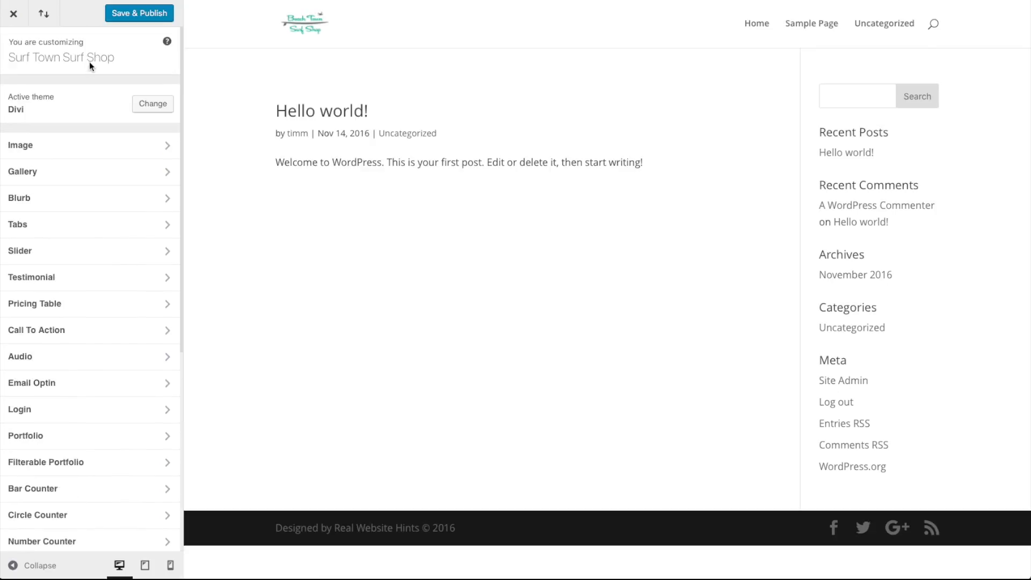
click(139, 16)
click(11, 14)
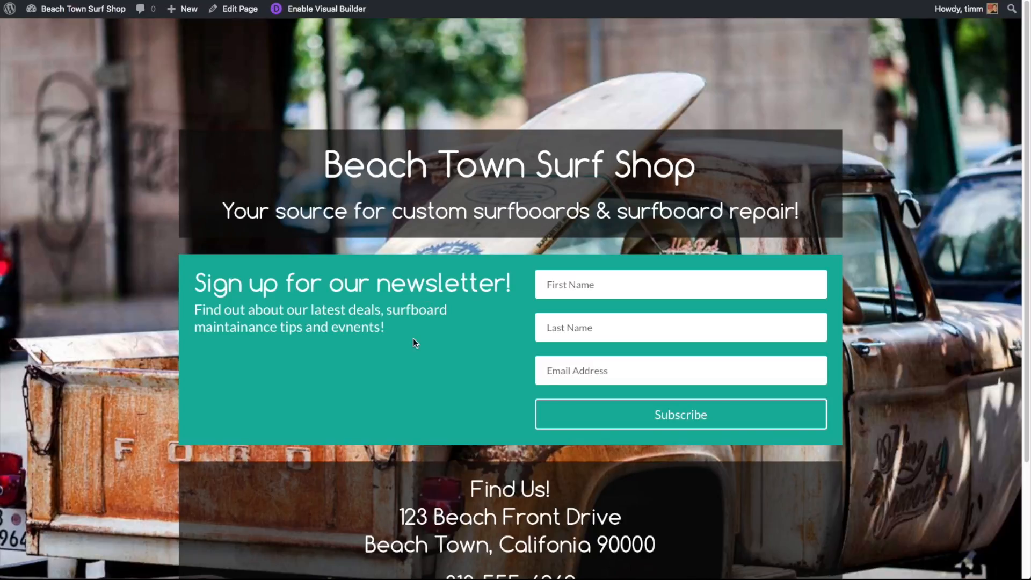
Look over the Beach Town Surf Shop landing page, from the newsletter form down to the contact section.
click(551, 284)
scroll(524, 323, down, 3)
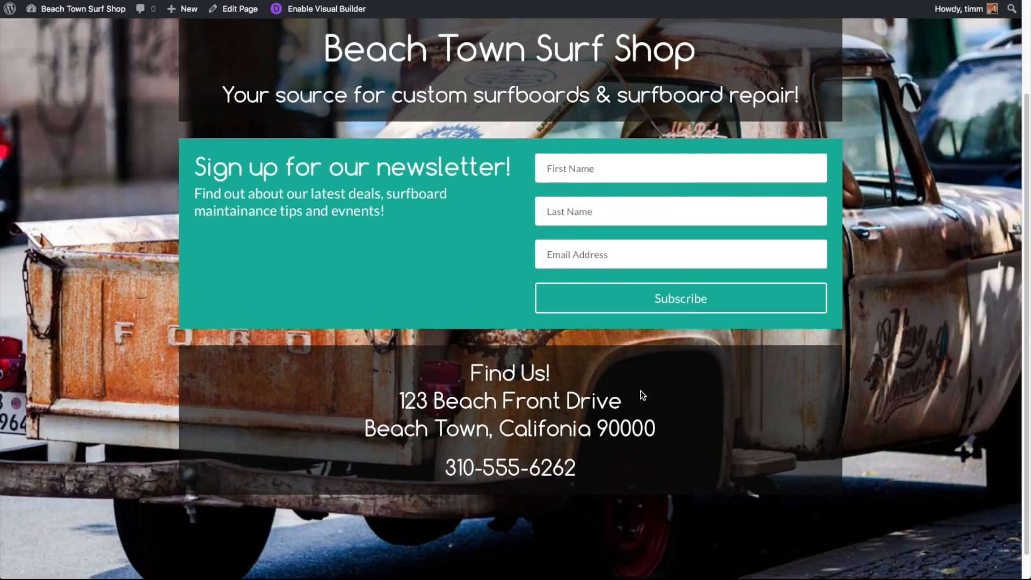